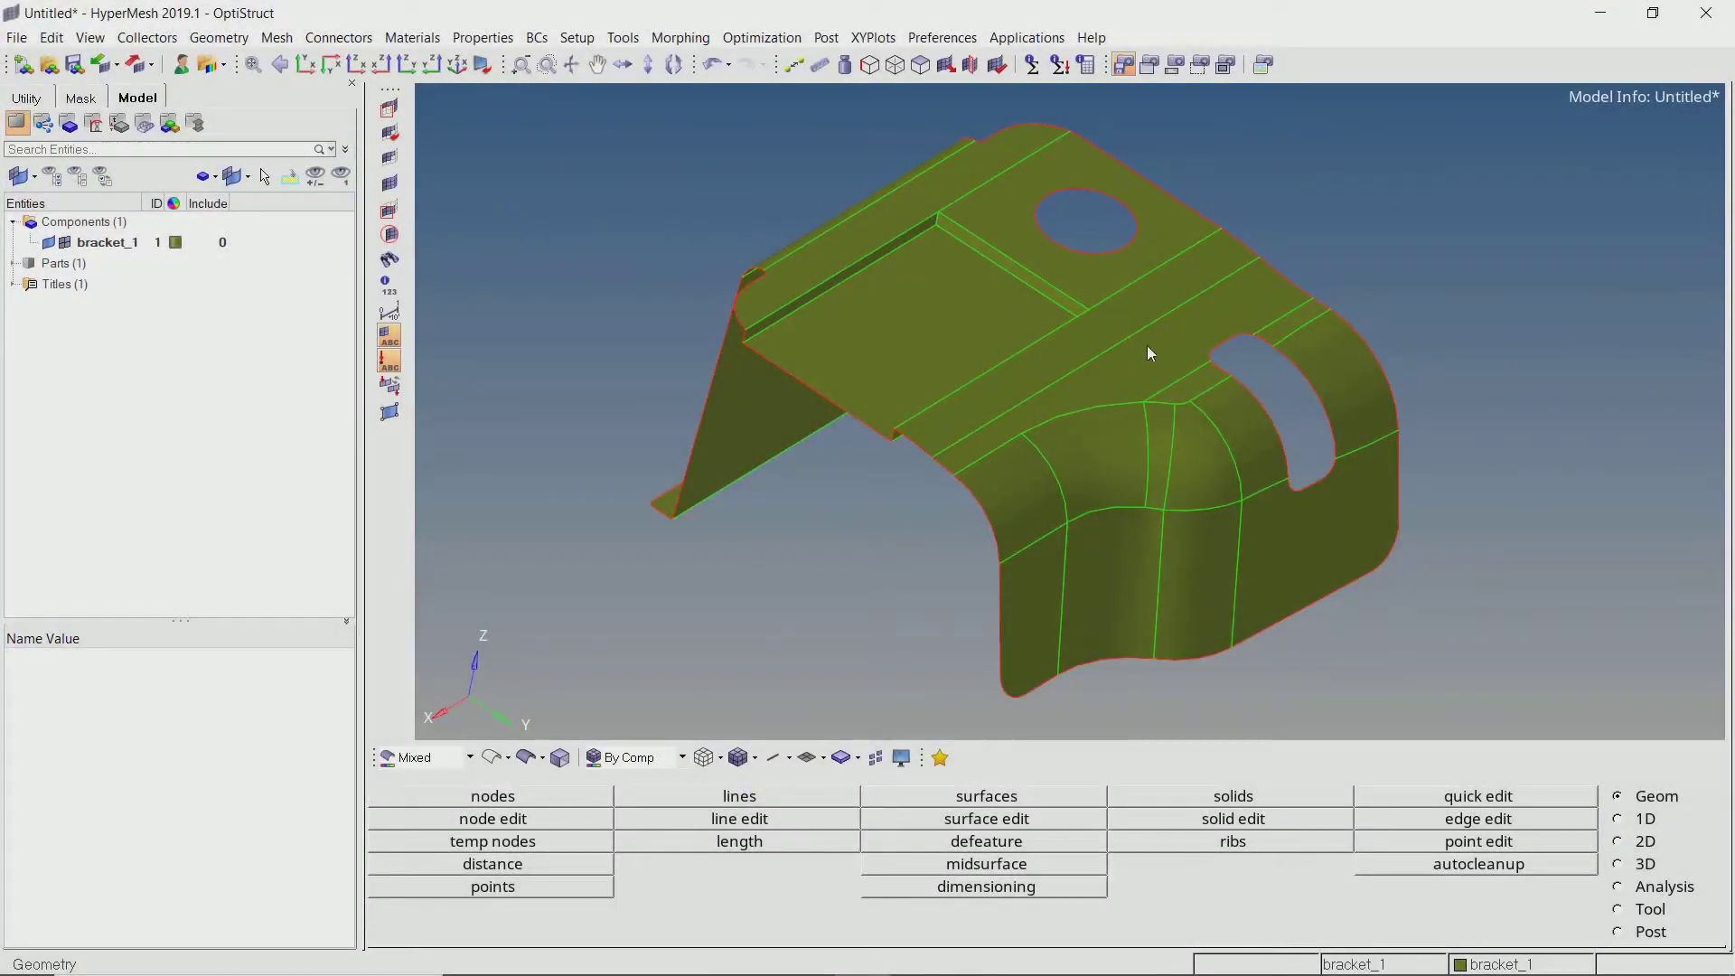
# Rotate the bracket until the flange with the circular hole faces the viewer up close
pyautogui.keyDown('ctrl'); pyautogui.moveTo(1147, 348); pyautogui.dragTo(1122, 374); pyautogui.keyUp('ctrl')
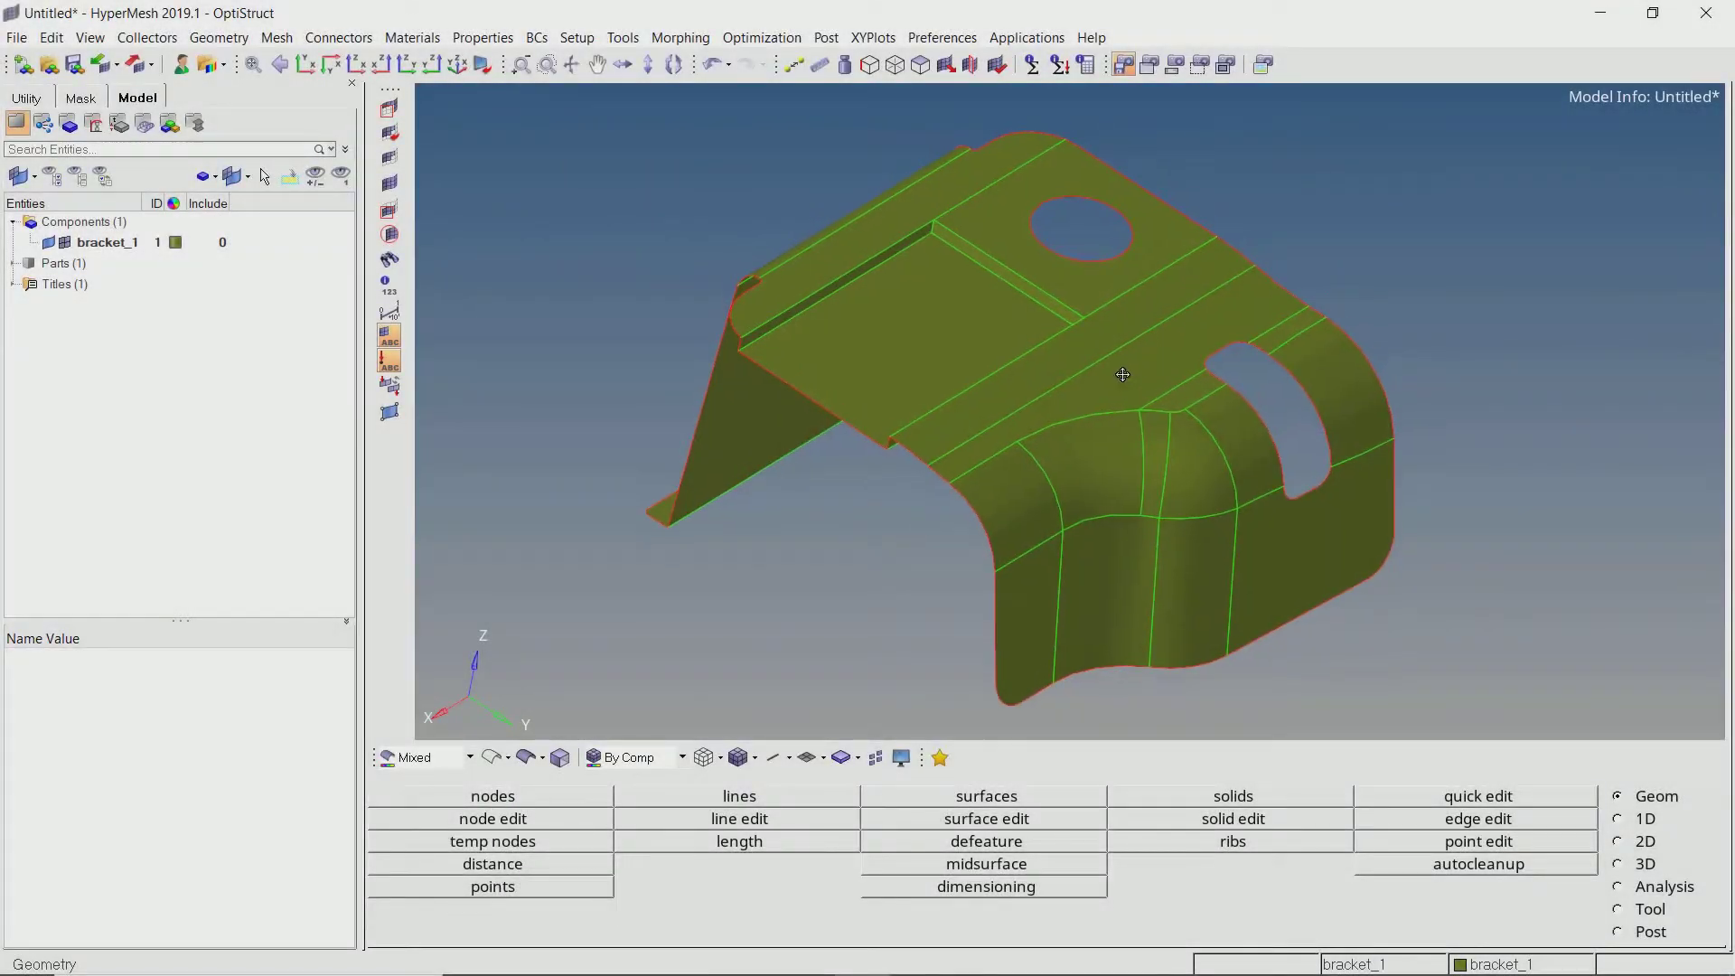
pyautogui.moveTo(1126, 443)
pyautogui.keyDown('ctrl'); pyautogui.mouseDown()
pyautogui.moveTo(1270, 574)
pyautogui.moveTo(1170, 515)
pyautogui.mouseUp(); pyautogui.keyUp('ctrl')
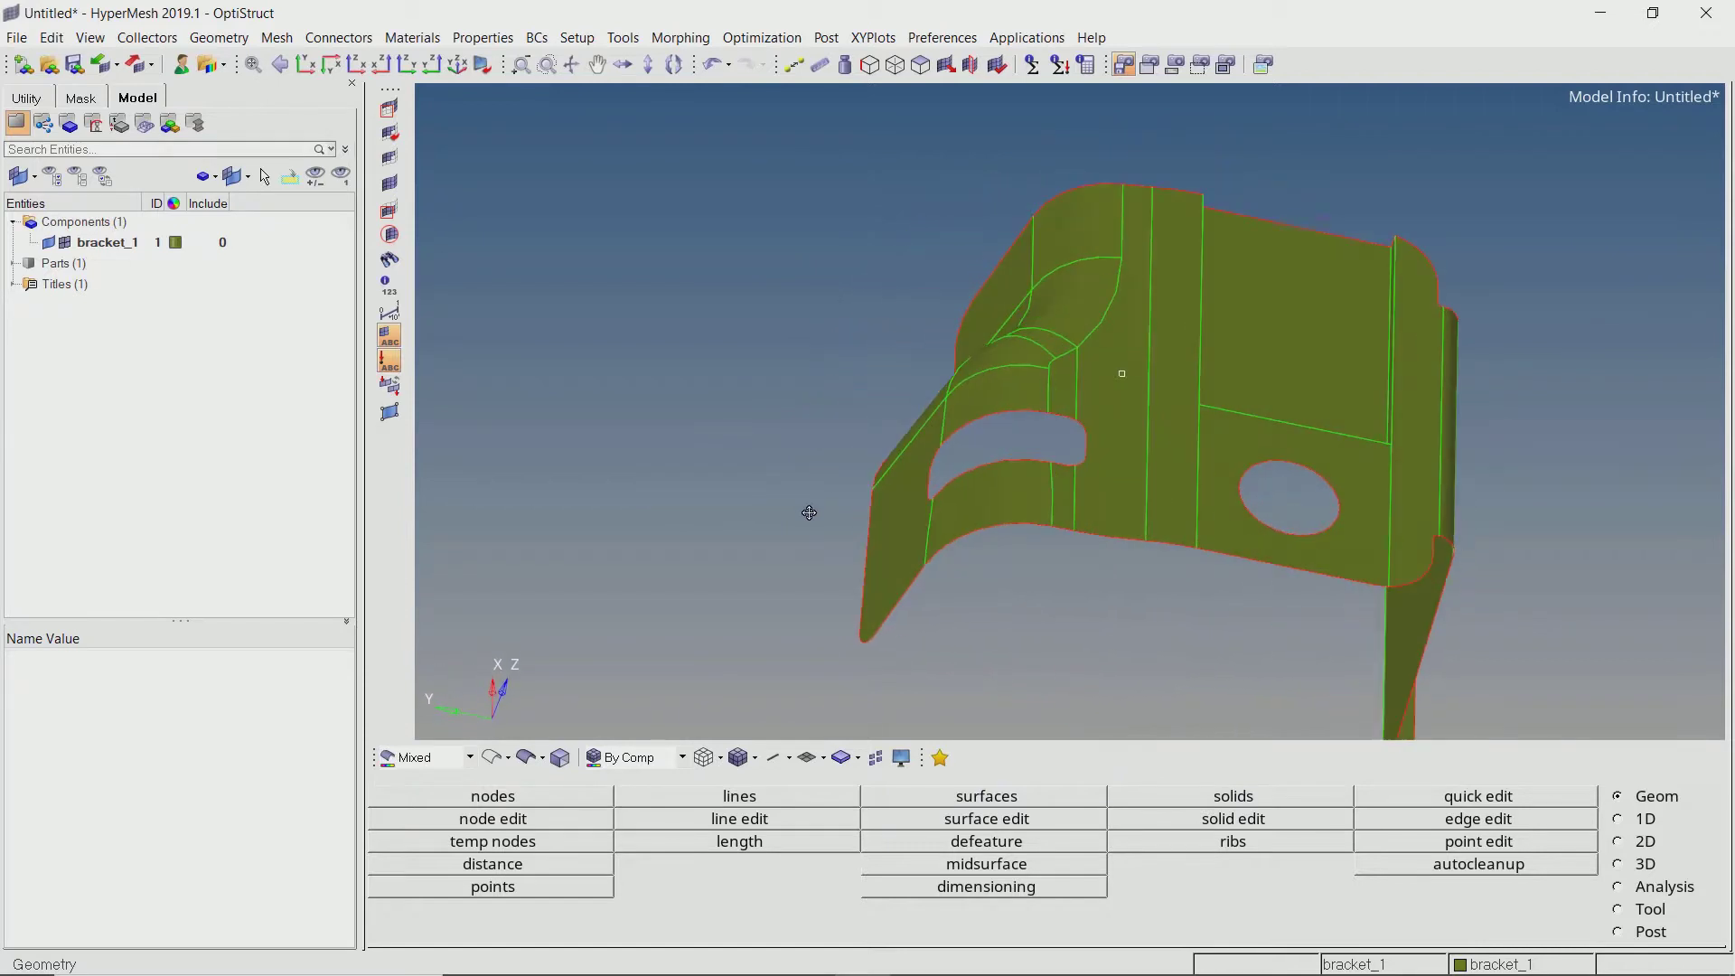
pyautogui.keyDown('ctrl'); pyautogui.moveTo(1167, 321); pyautogui.dragTo(1155, 337); pyautogui.keyUp('ctrl')
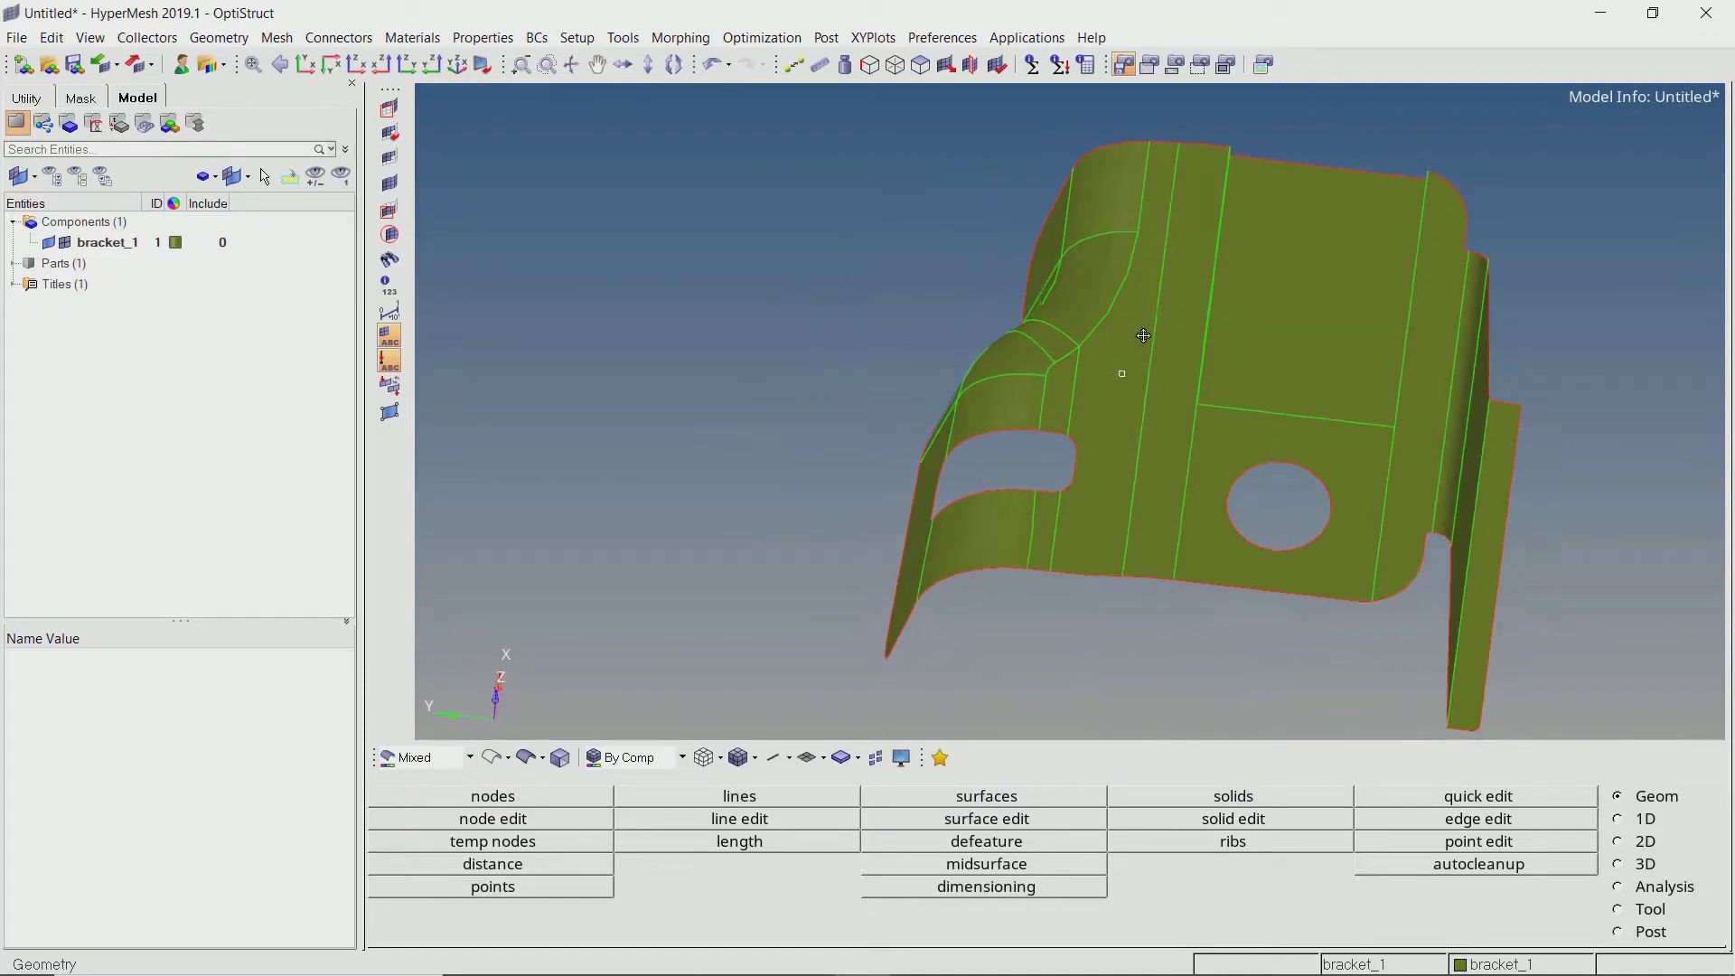
pyautogui.keyDown('ctrl'); pyautogui.moveTo(1131, 531); pyautogui.dragTo(1155, 556); pyautogui.keyUp('ctrl')
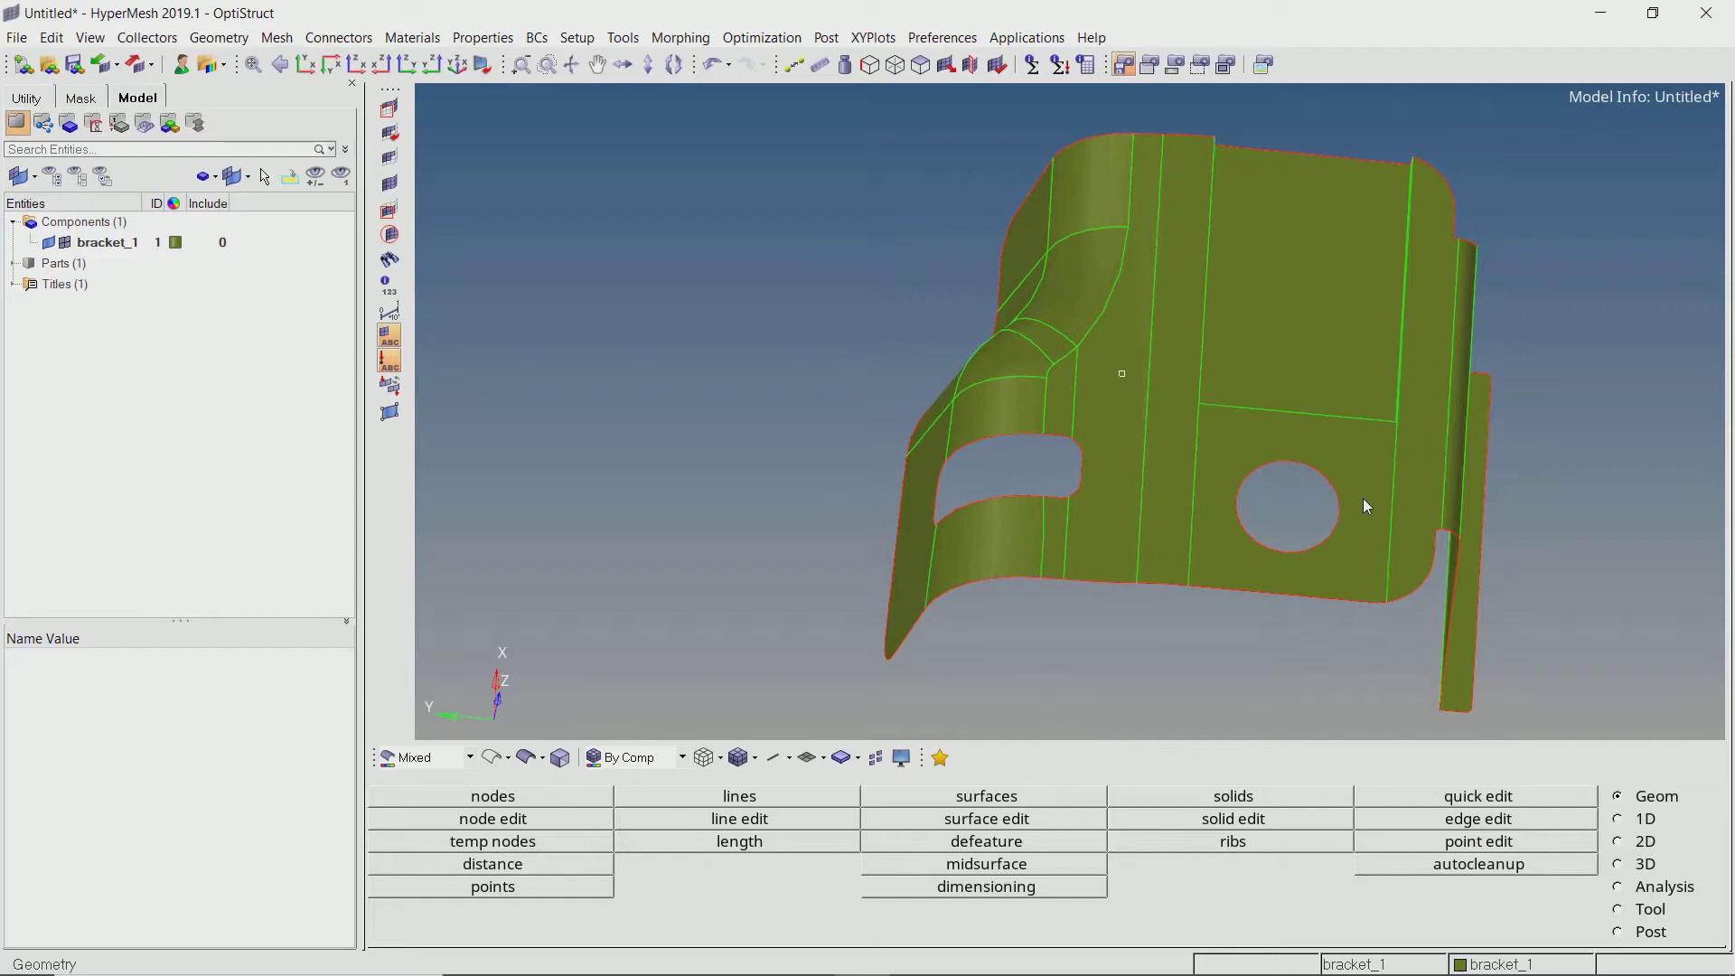
pyautogui.scroll(2, 1362, 498)
pyautogui.scroll(2, 1238, 418)
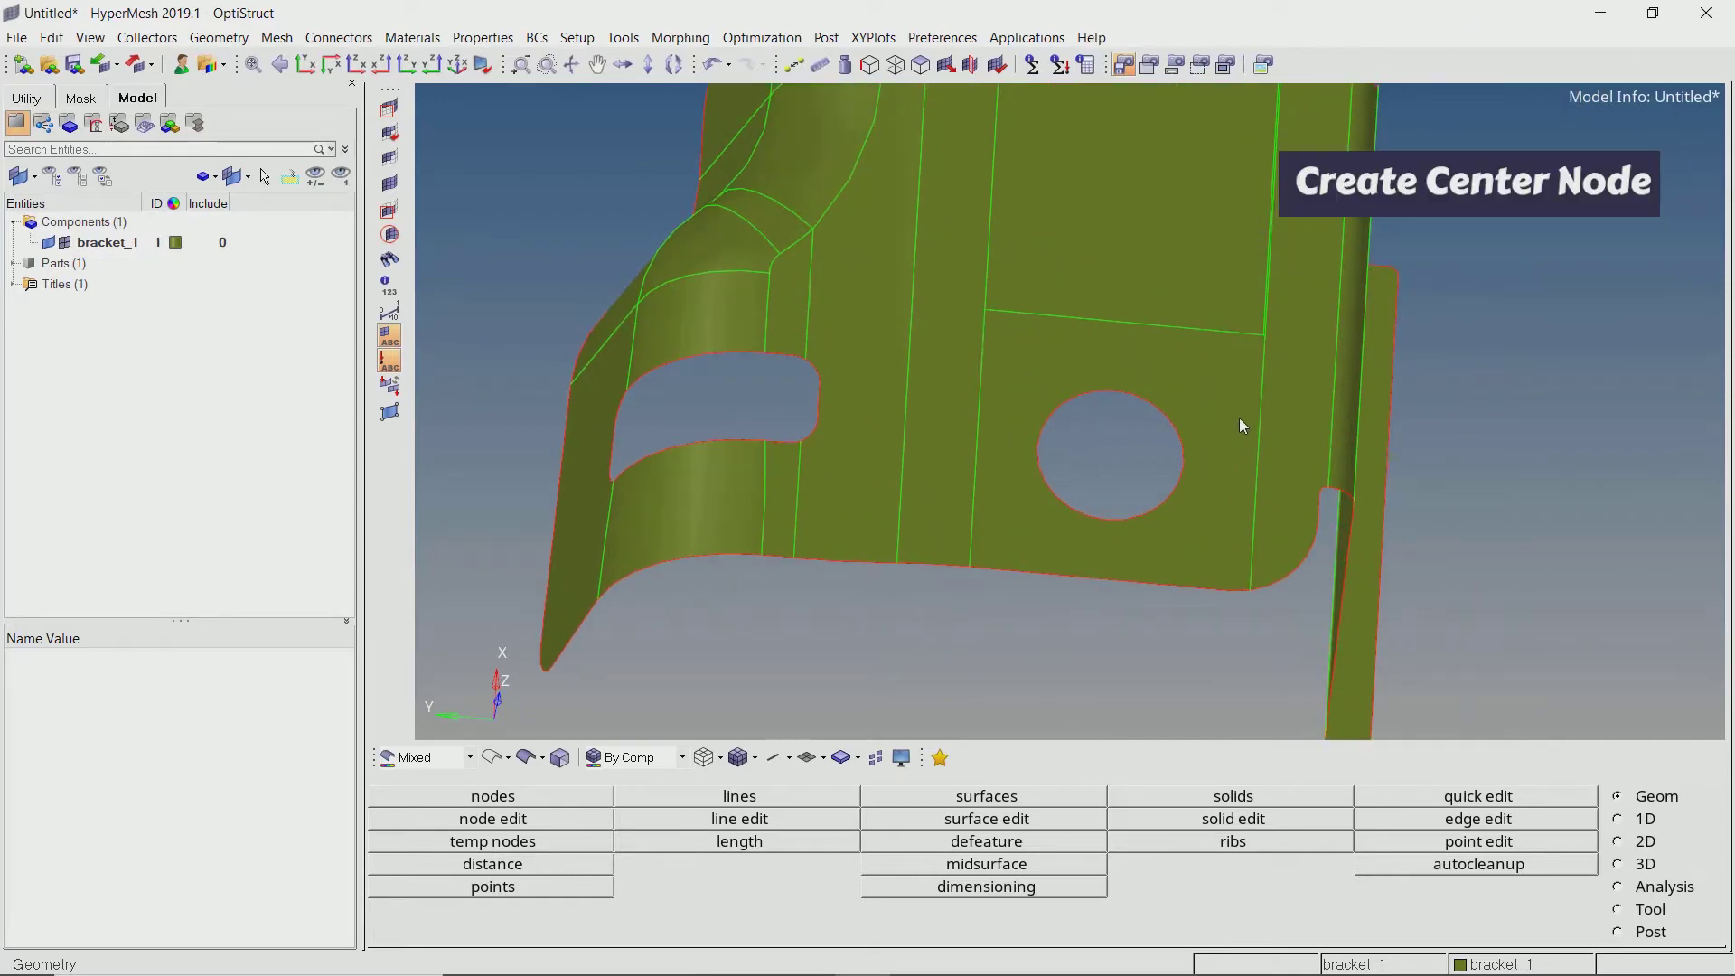
# Place a node at the arc centre of the circular hole's edge line
pyautogui.click(550, 801)
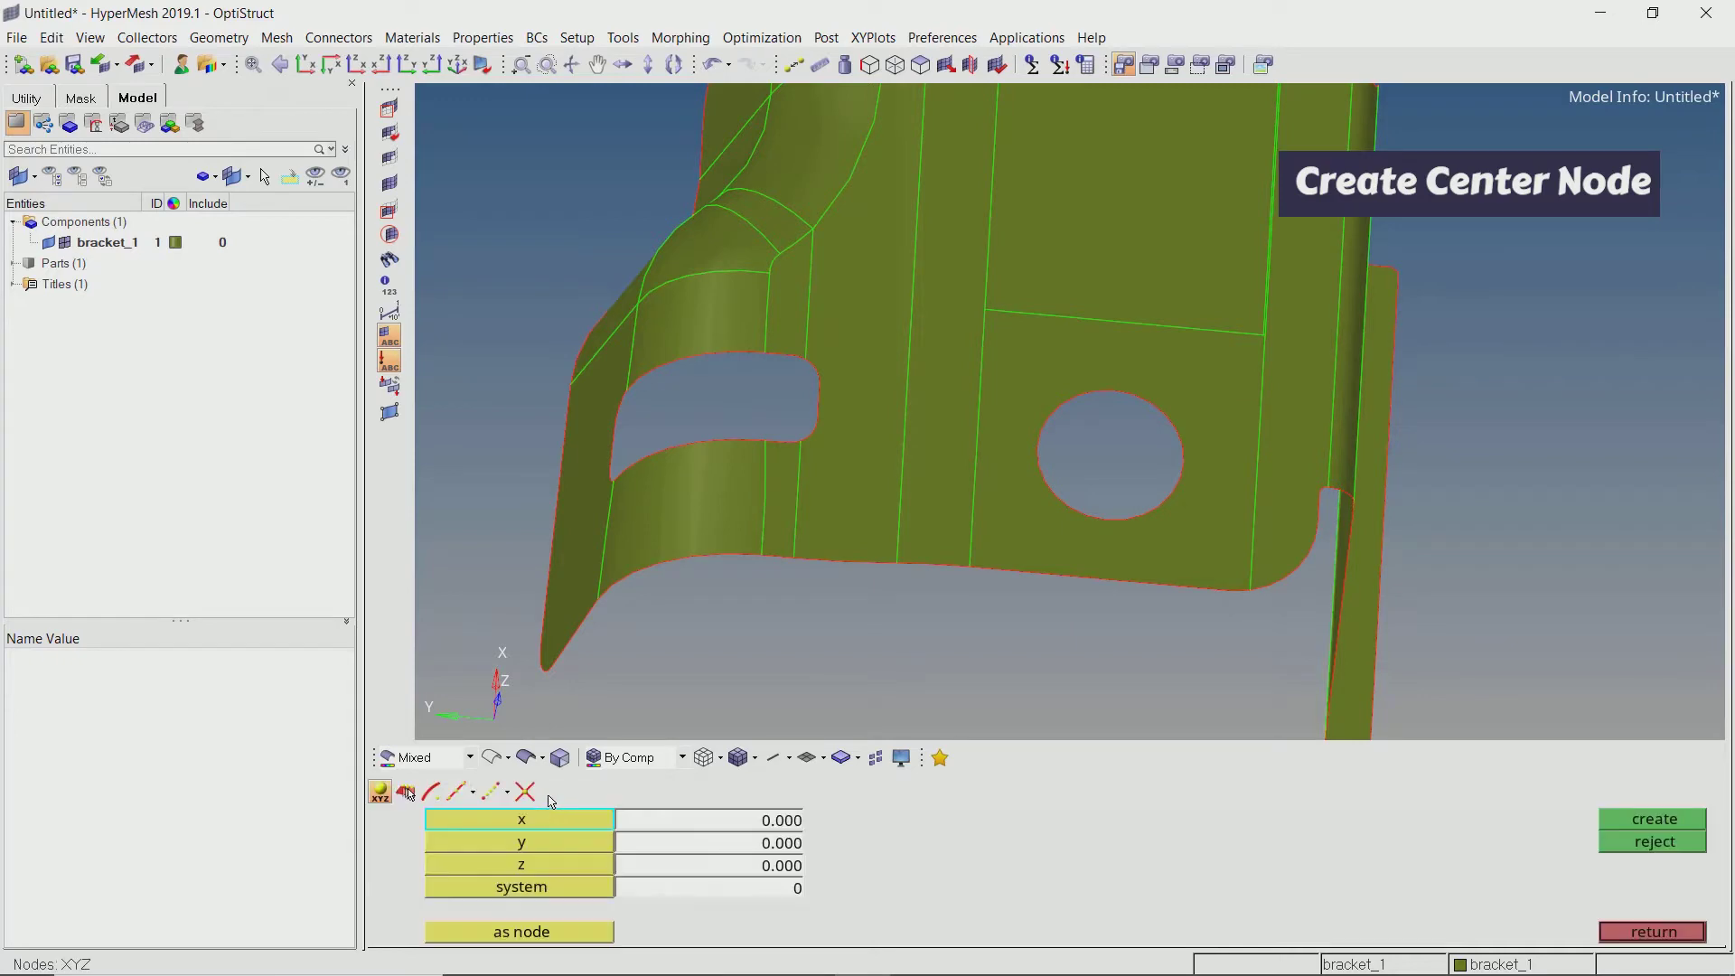
pyautogui.click(431, 792)
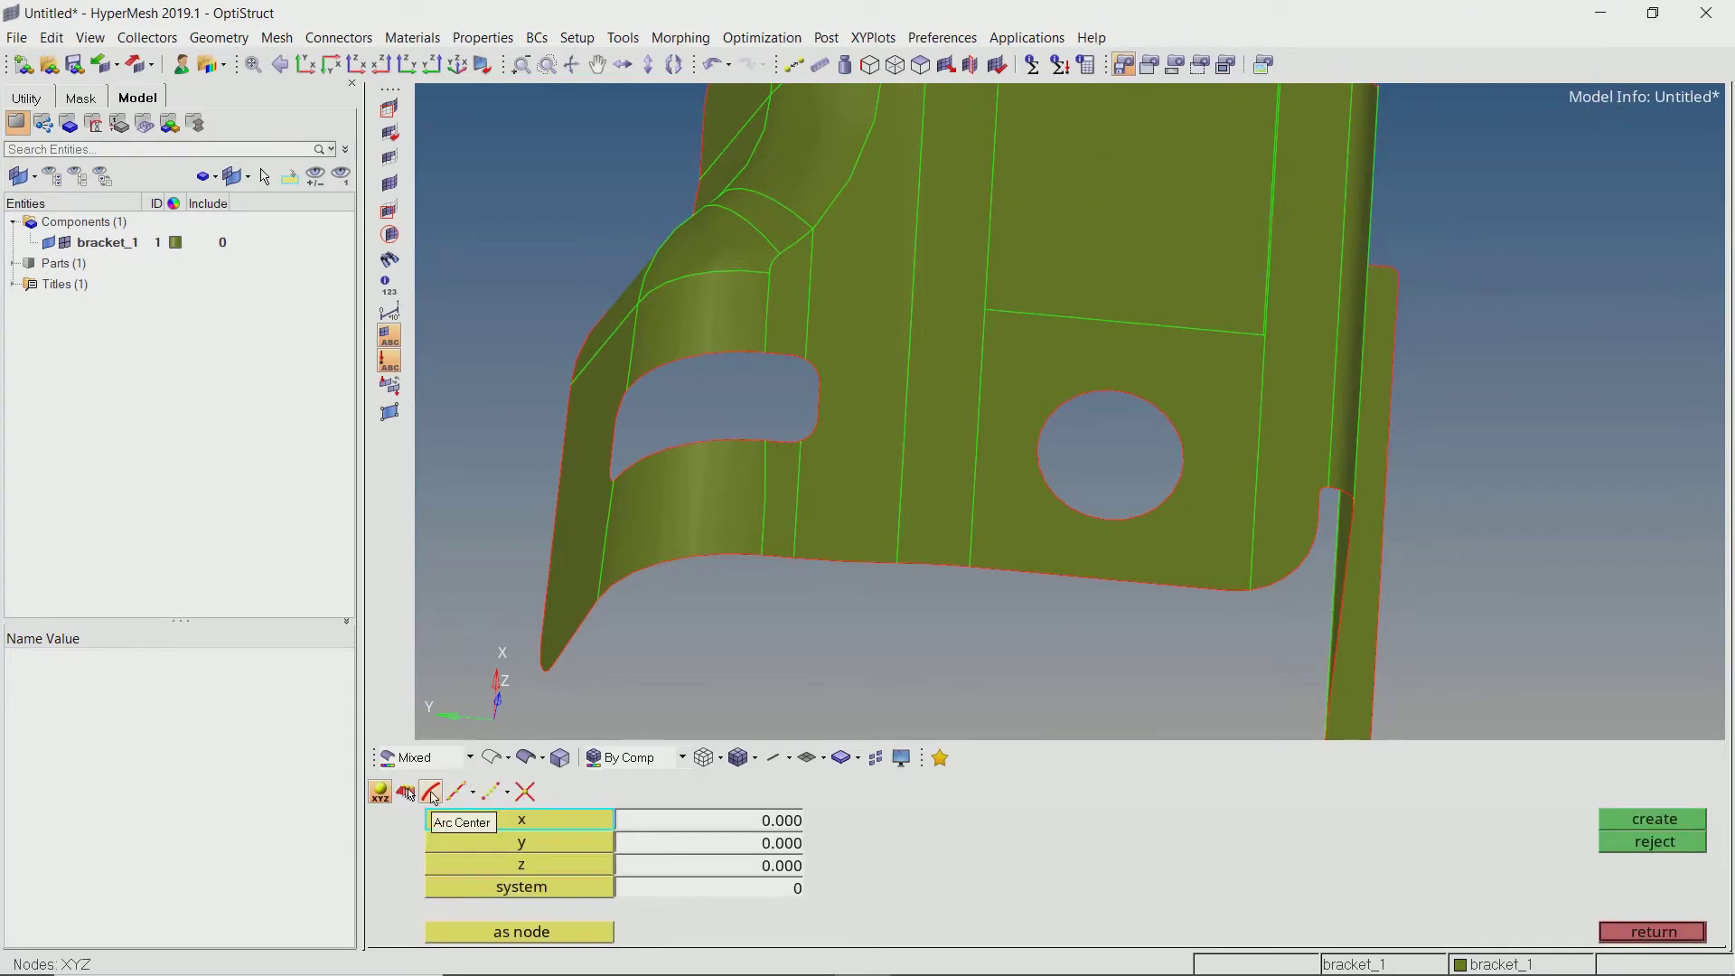
pyautogui.click(1155, 405)
pyautogui.middleClick(1132, 426)
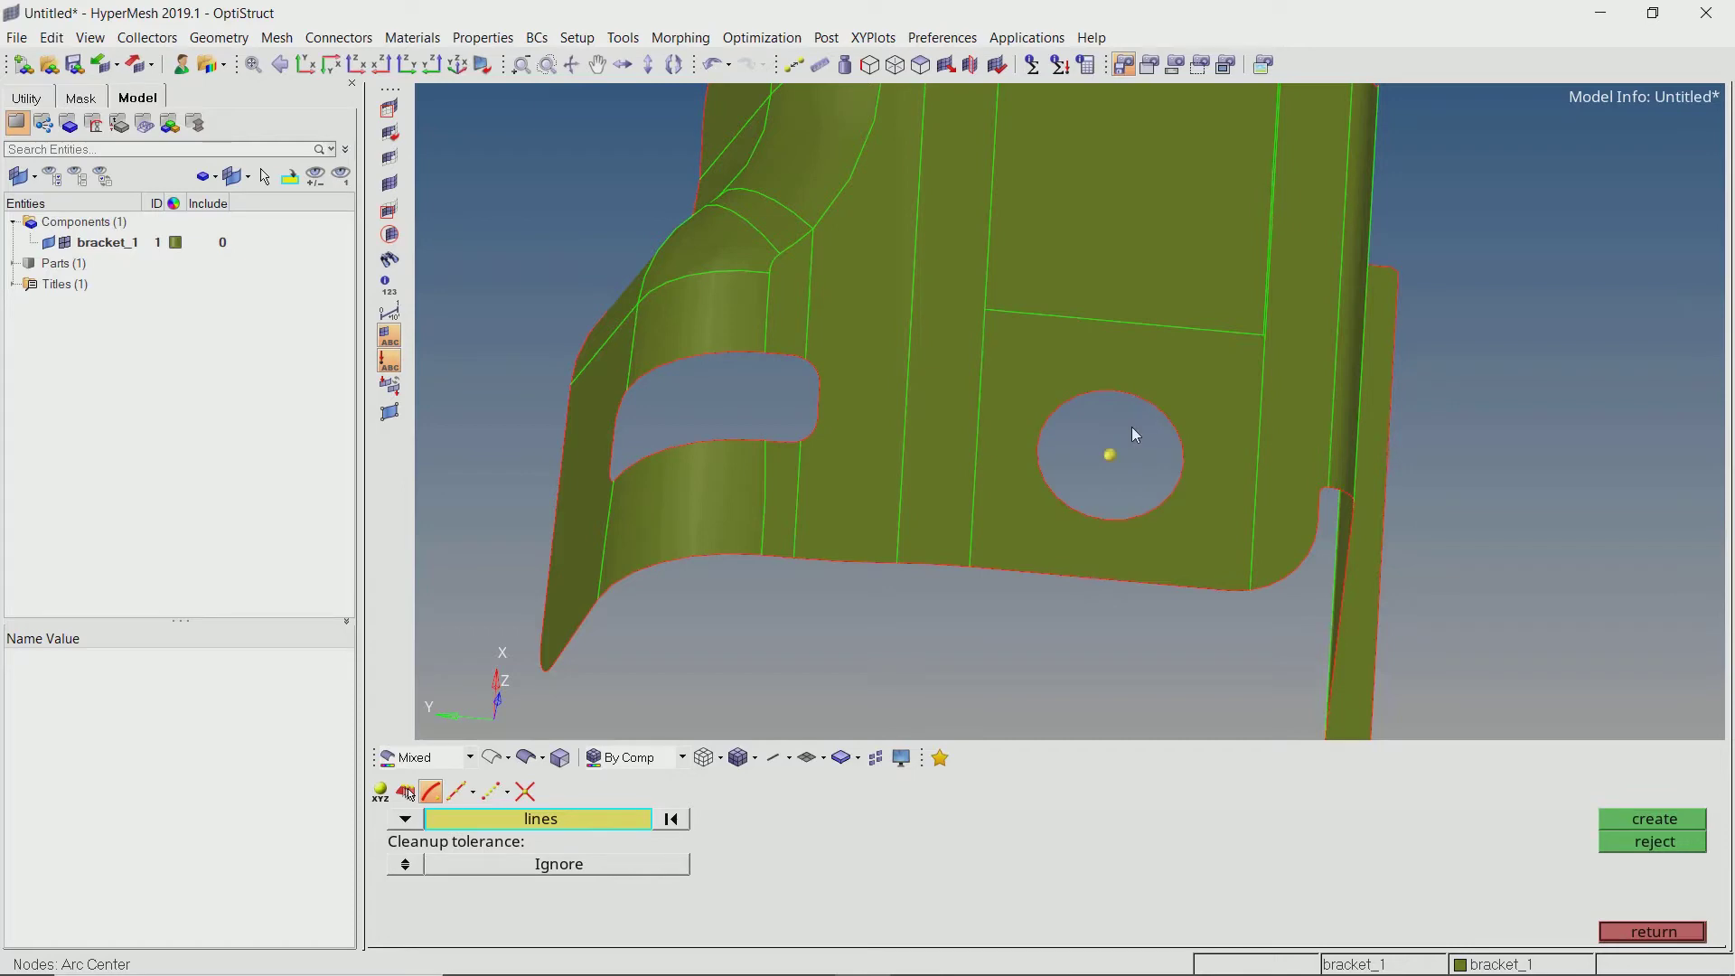
# Trim the rectangular surface around the hole with an x-axis plane through the centre node
pyautogui.press('Escape')
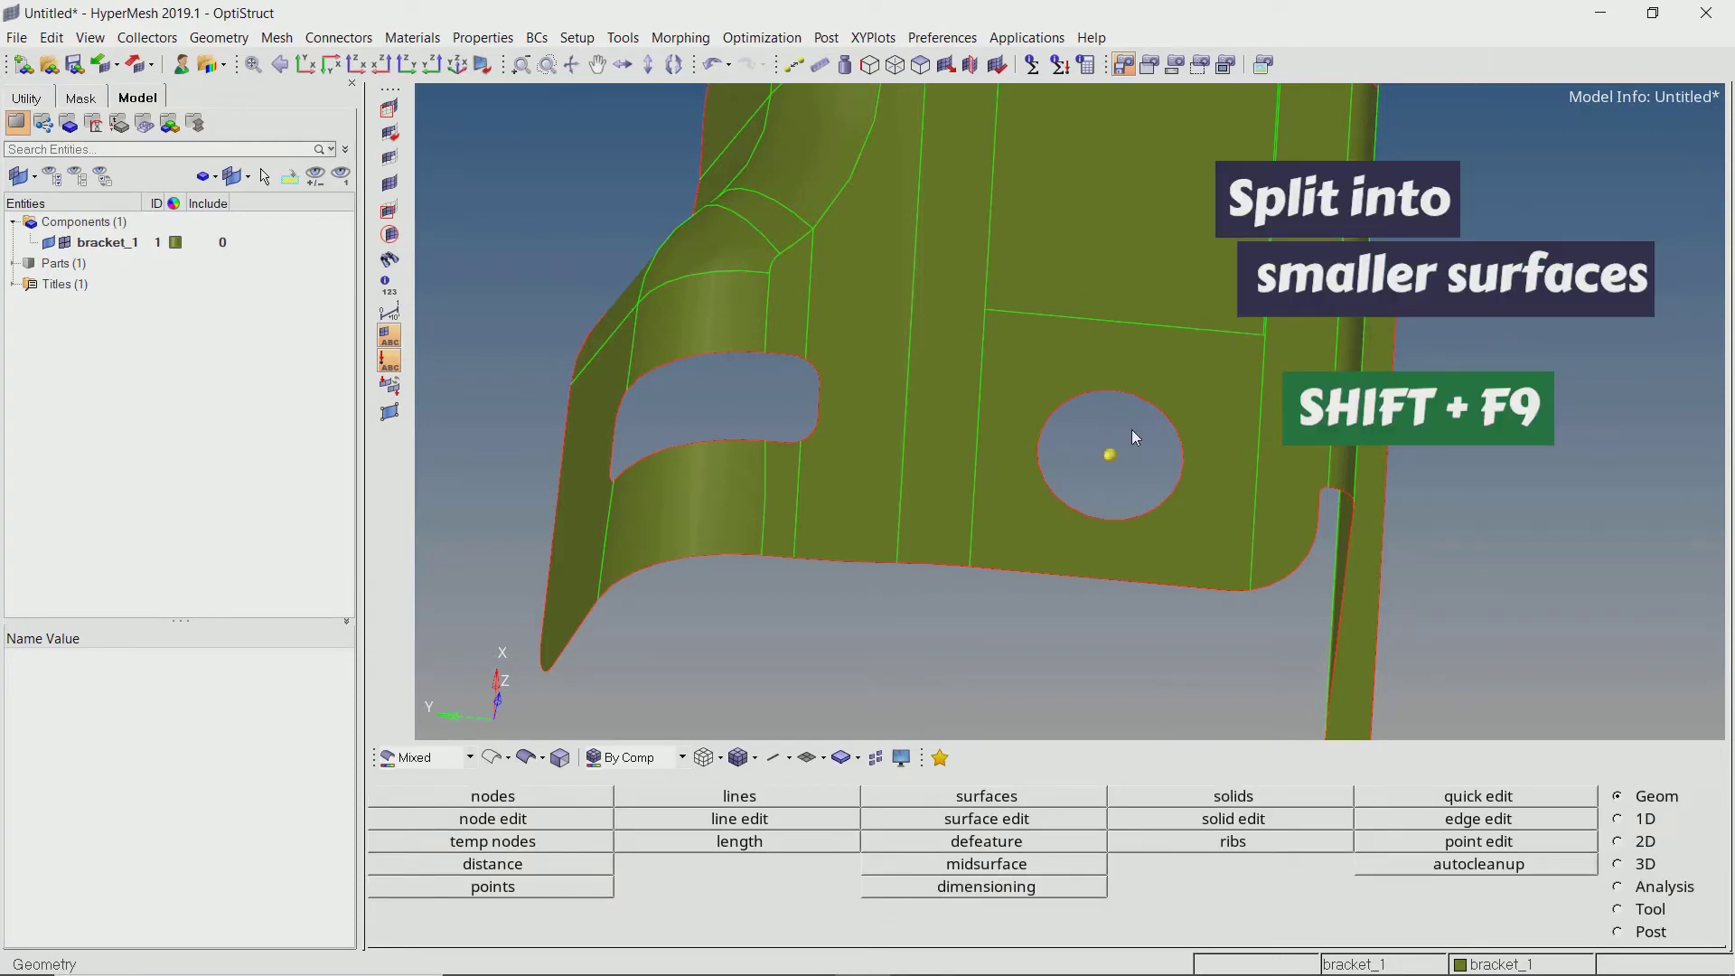
pyautogui.hotkey('shift', 'F9')
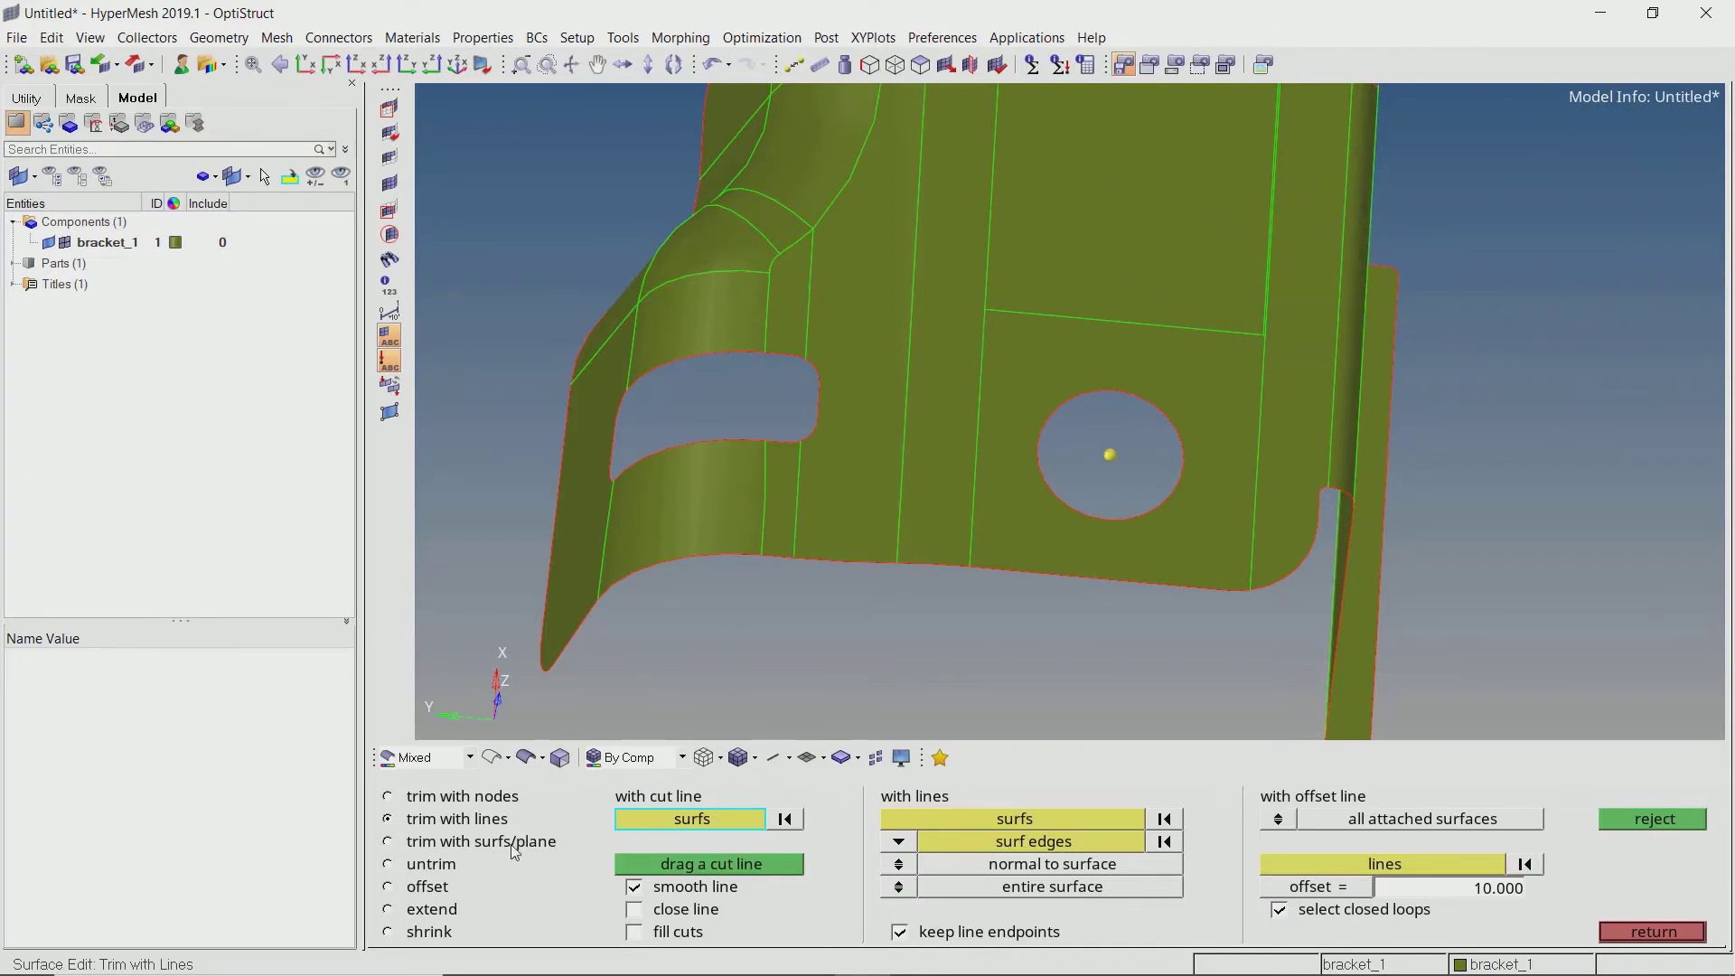
pyautogui.click(481, 842)
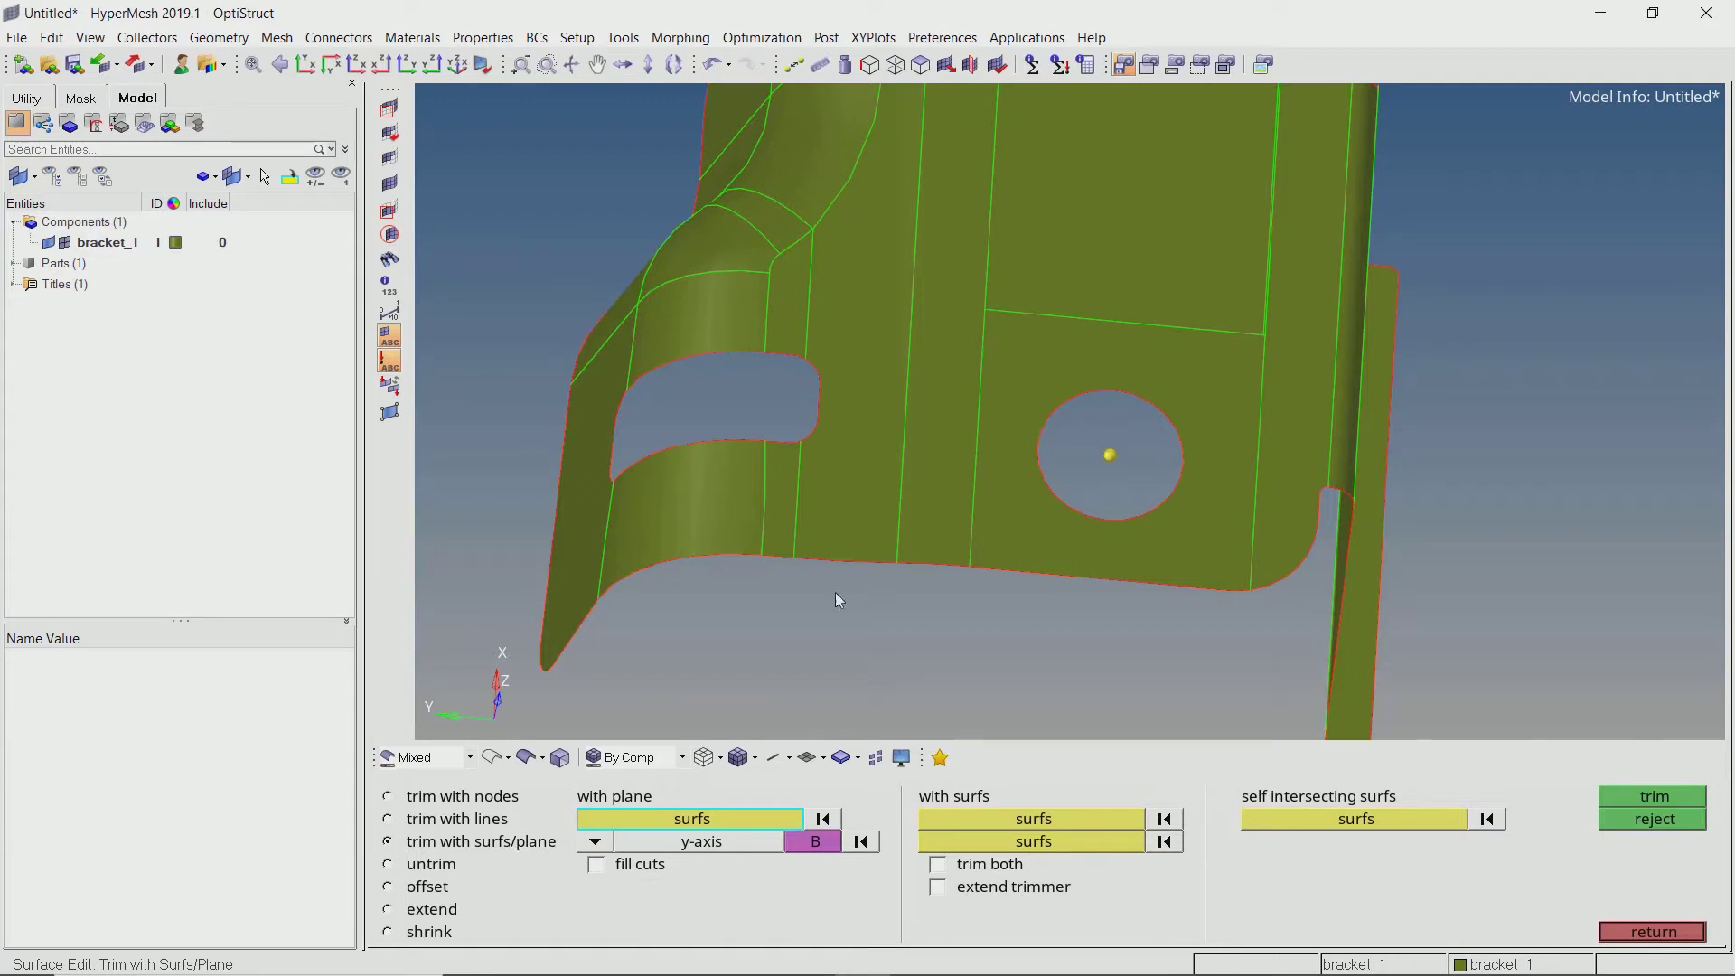
pyautogui.click(1186, 363)
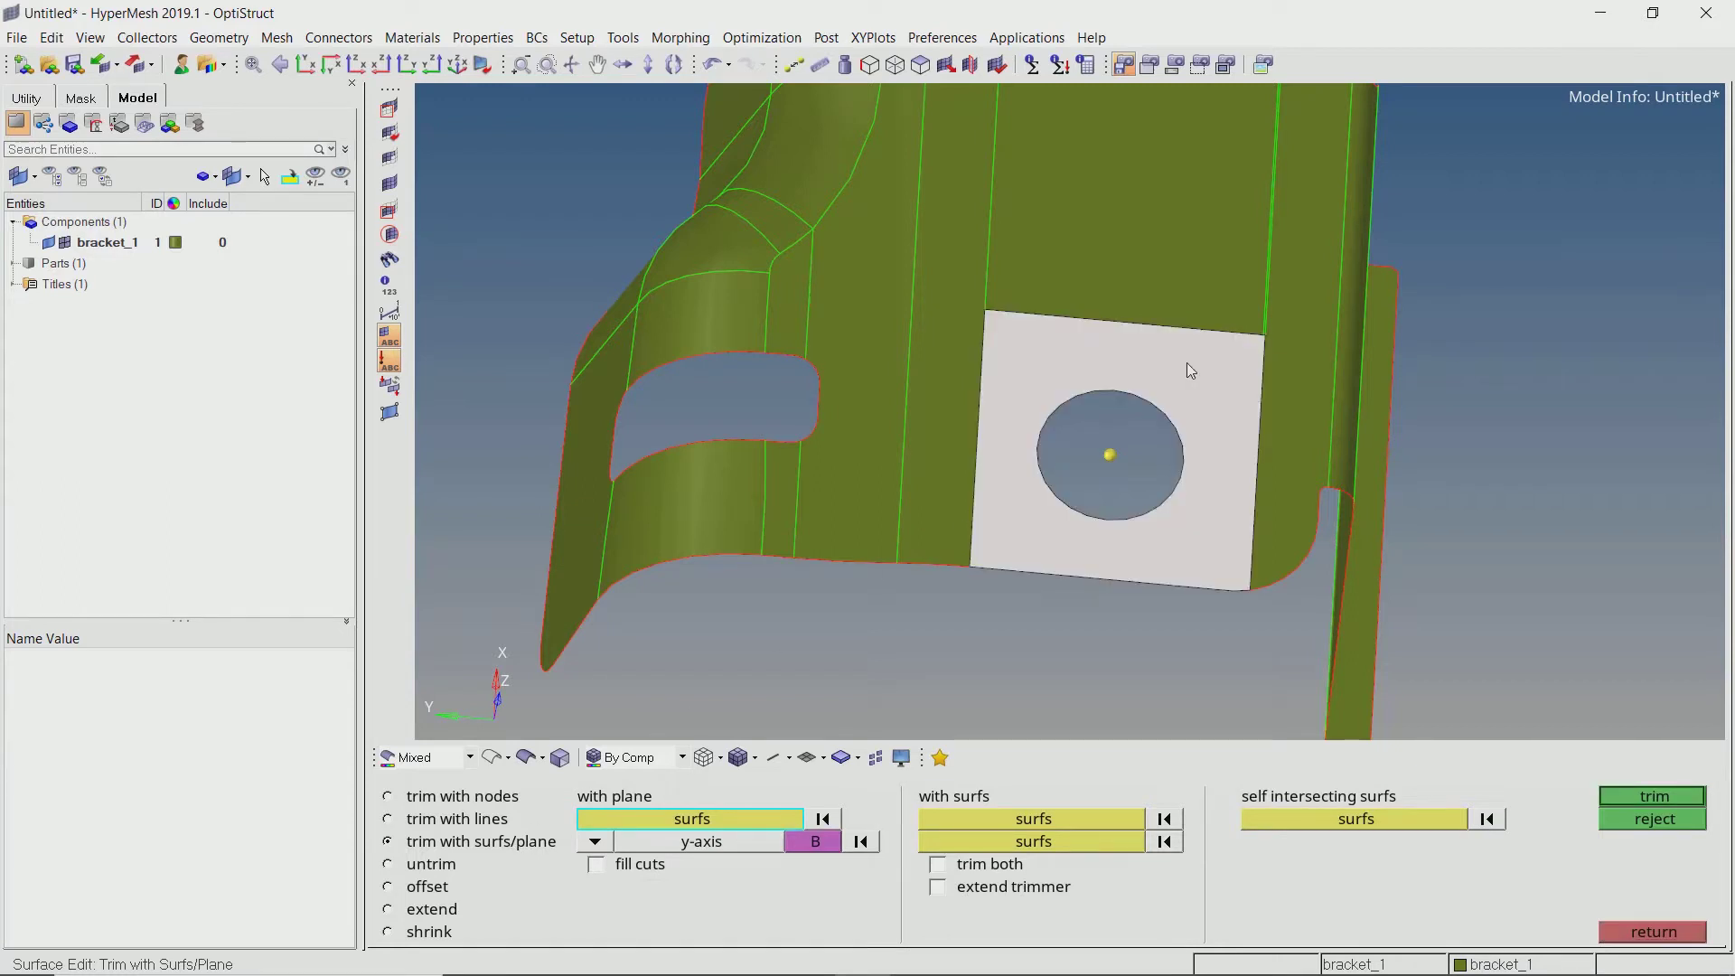
pyautogui.click(581, 846)
pyautogui.click(550, 842)
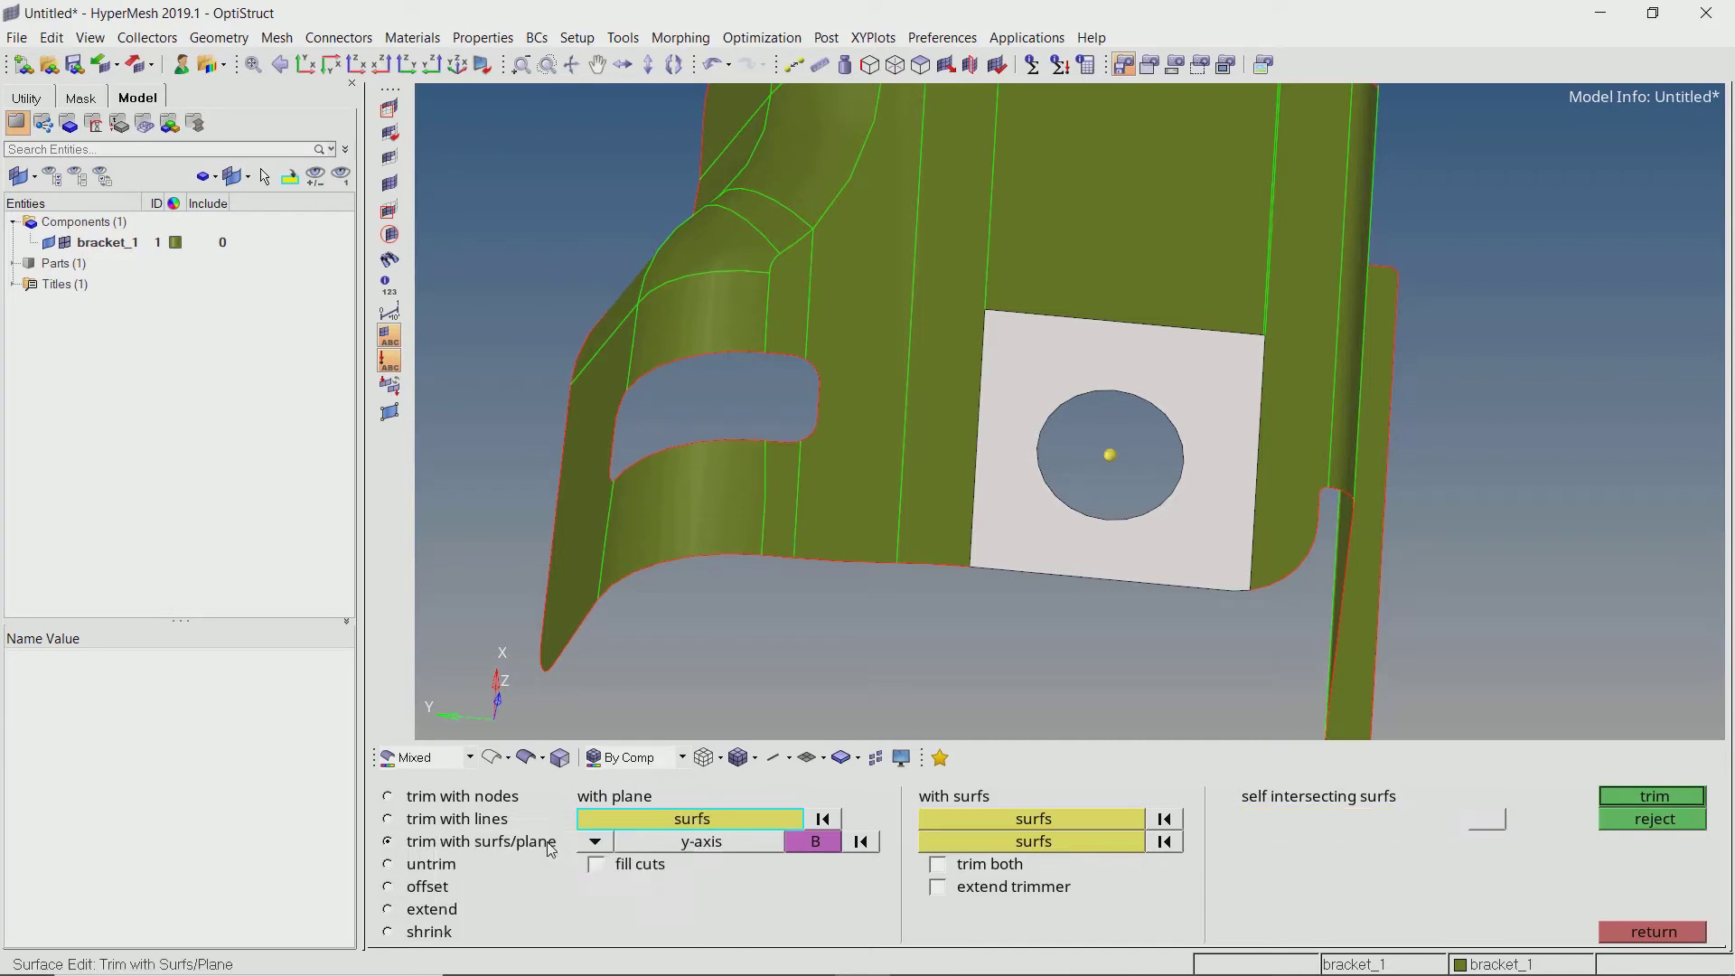
pyautogui.middleClick(1096, 479)
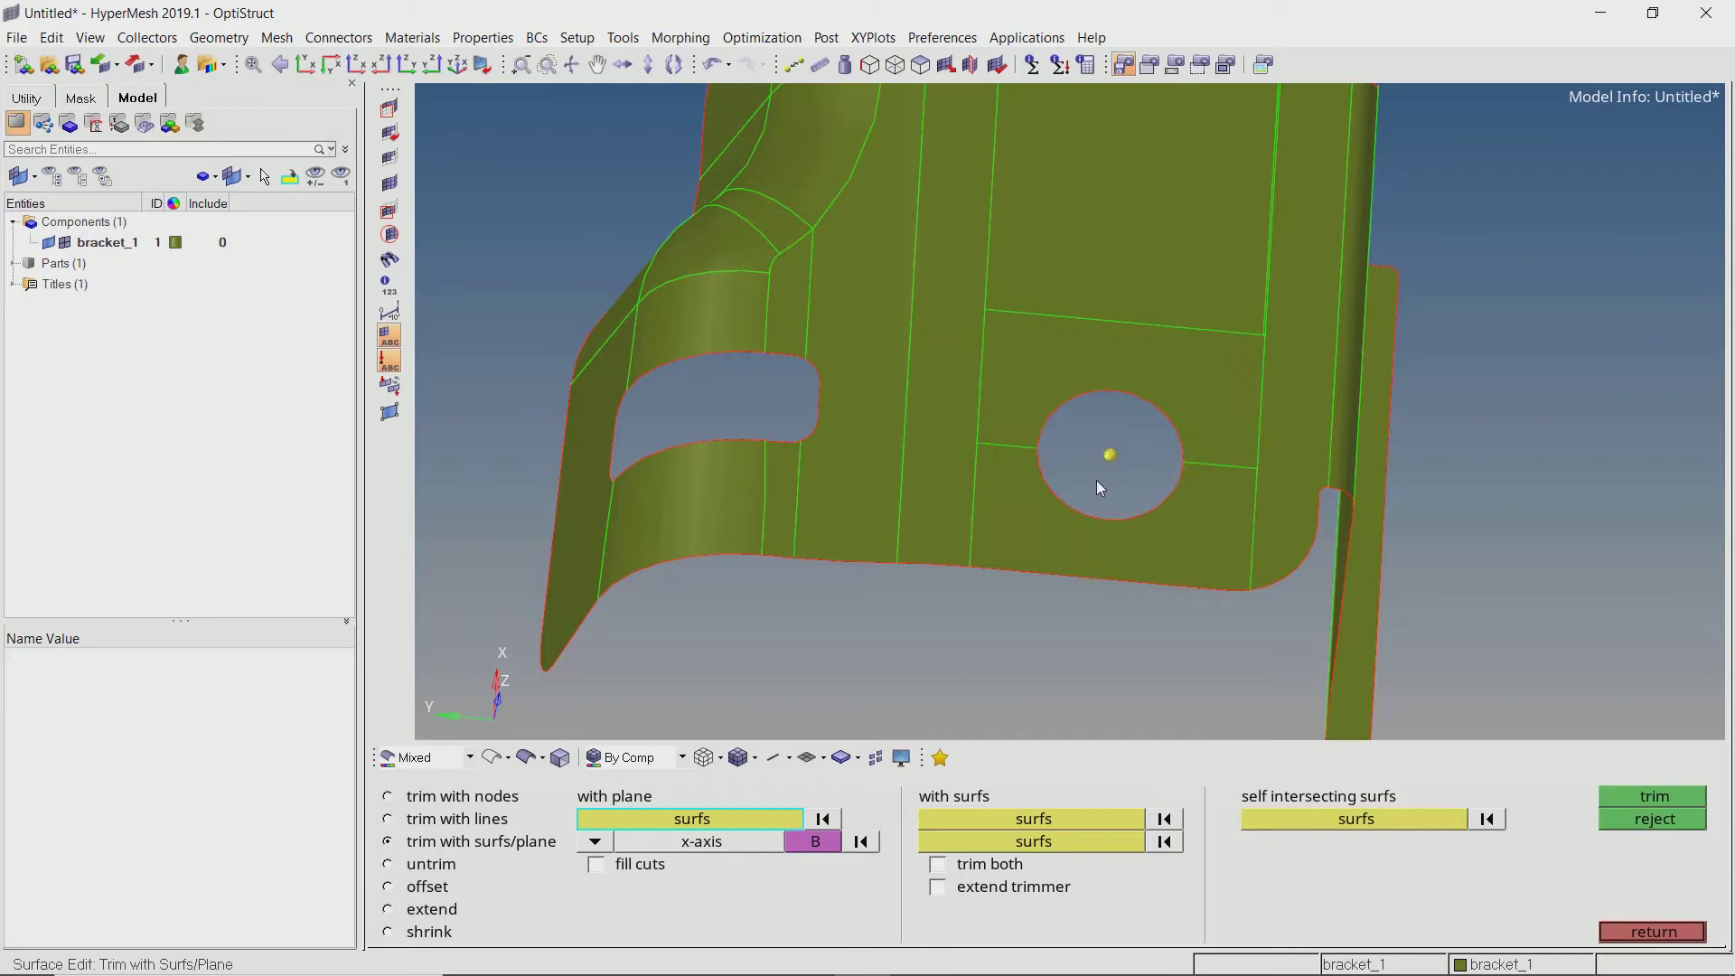
# Trim the two resulting patches with a y-axis plane through the centre node, giving four patches
pyautogui.click(1224, 417)
pyautogui.click(1213, 549)
pyautogui.click(603, 844)
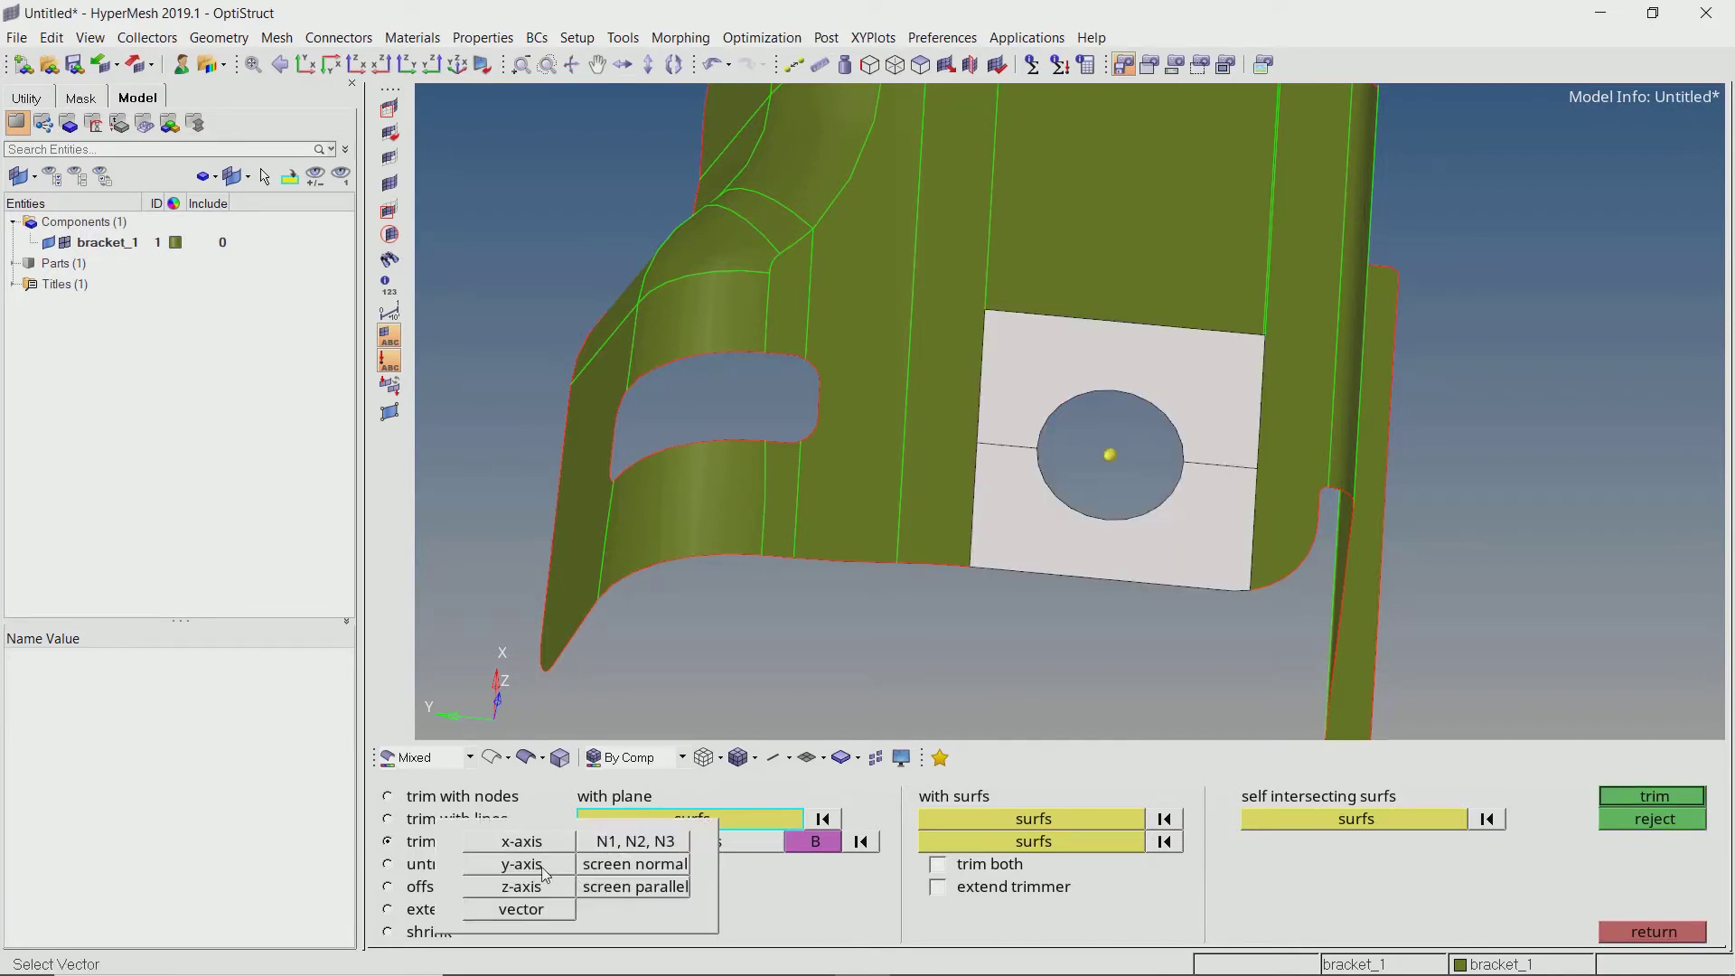
pyautogui.click(552, 868)
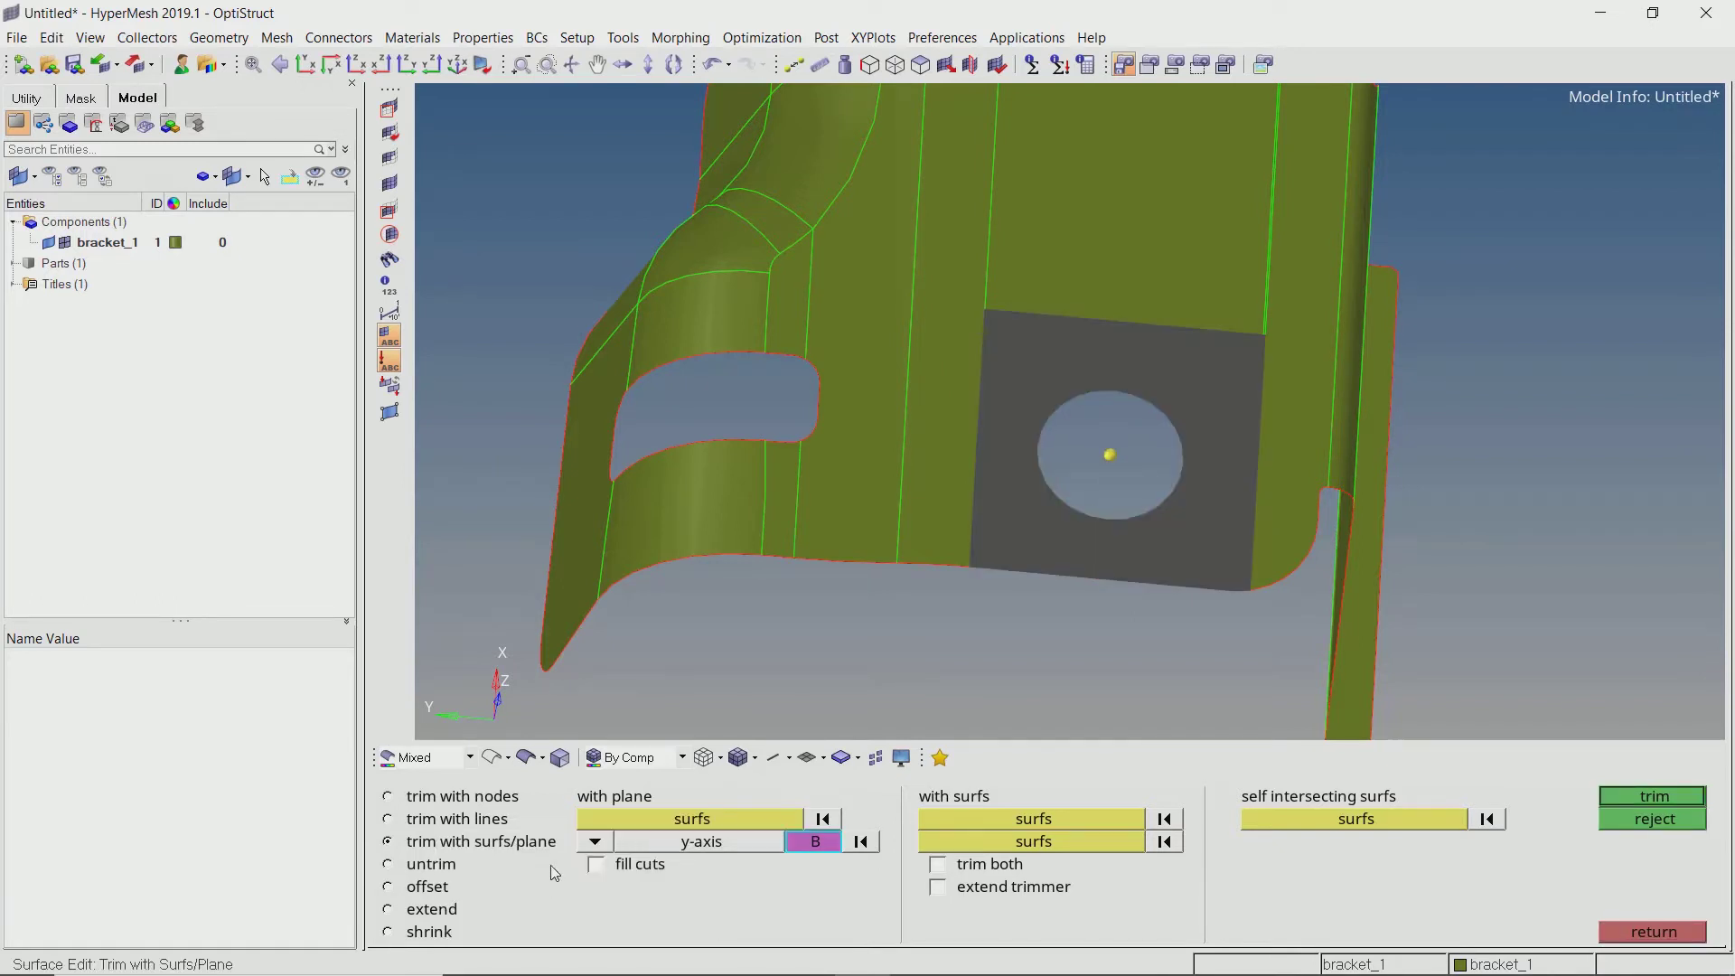
pyautogui.middleClick(1132, 466)
# Washer-split the surfaces around the circular hole at a 4.000 offset using Quick Edit
pyautogui.middleClick(1132, 465)
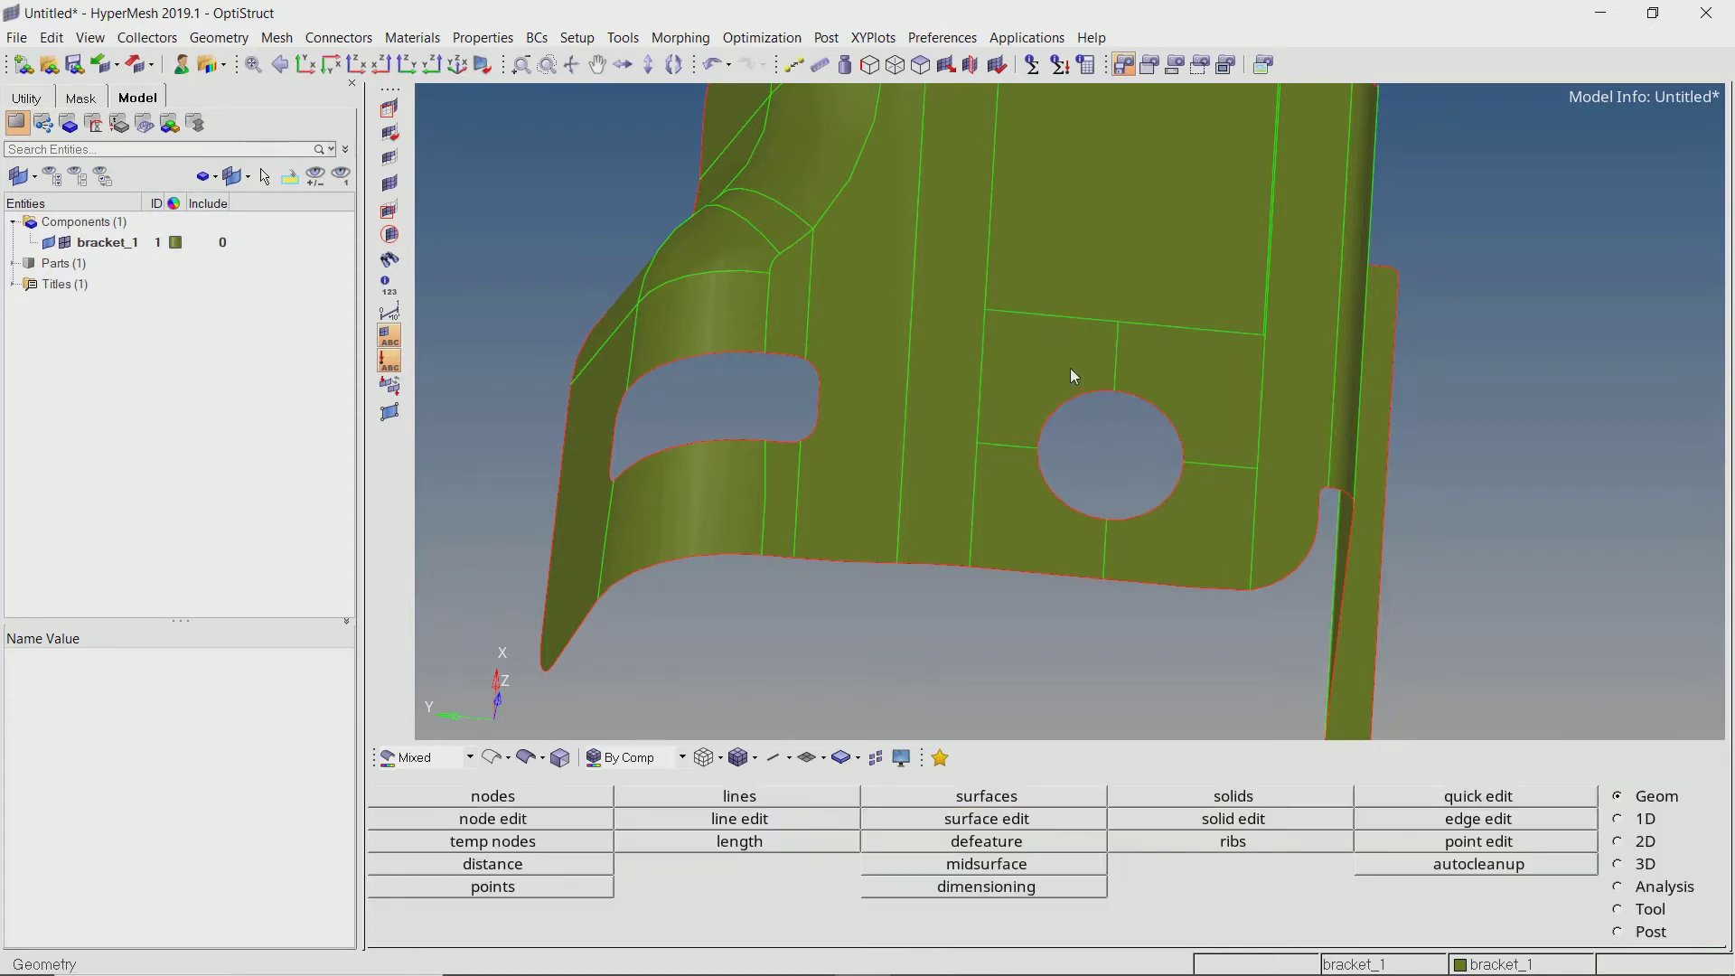
pyautogui.keyDown('ctrl'); pyautogui.moveTo(1069, 367); pyautogui.dragTo(1112, 456); pyautogui.keyUp('ctrl')
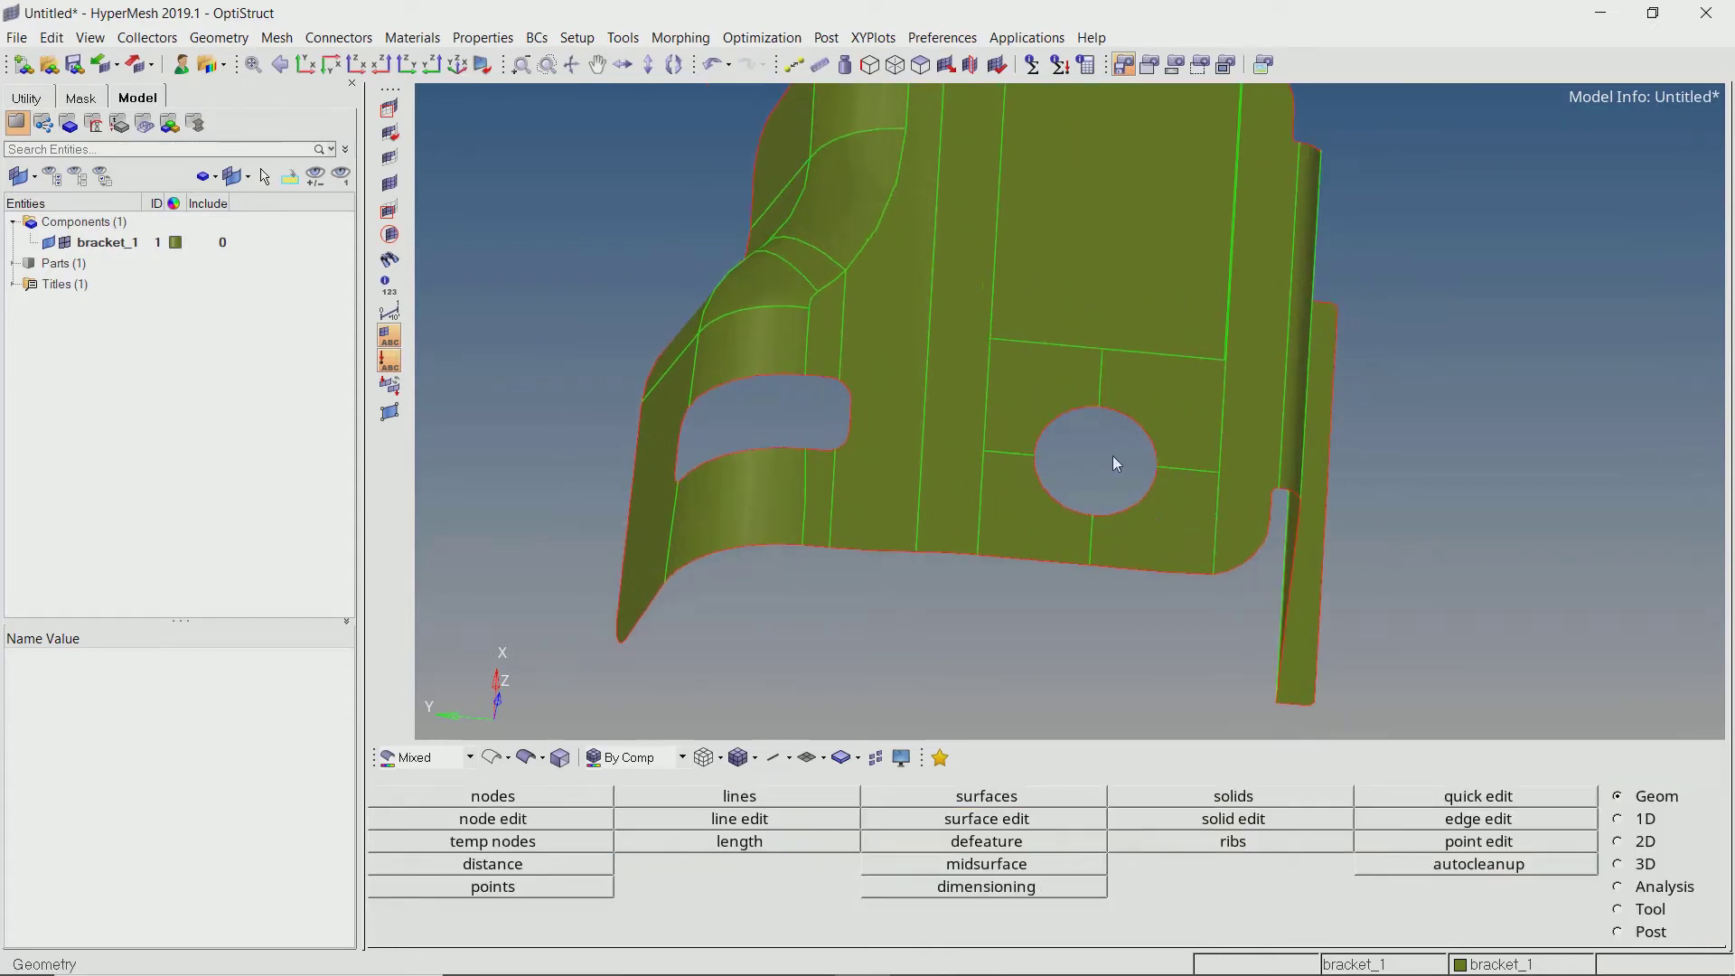
pyautogui.scroll(1, 1113, 456)
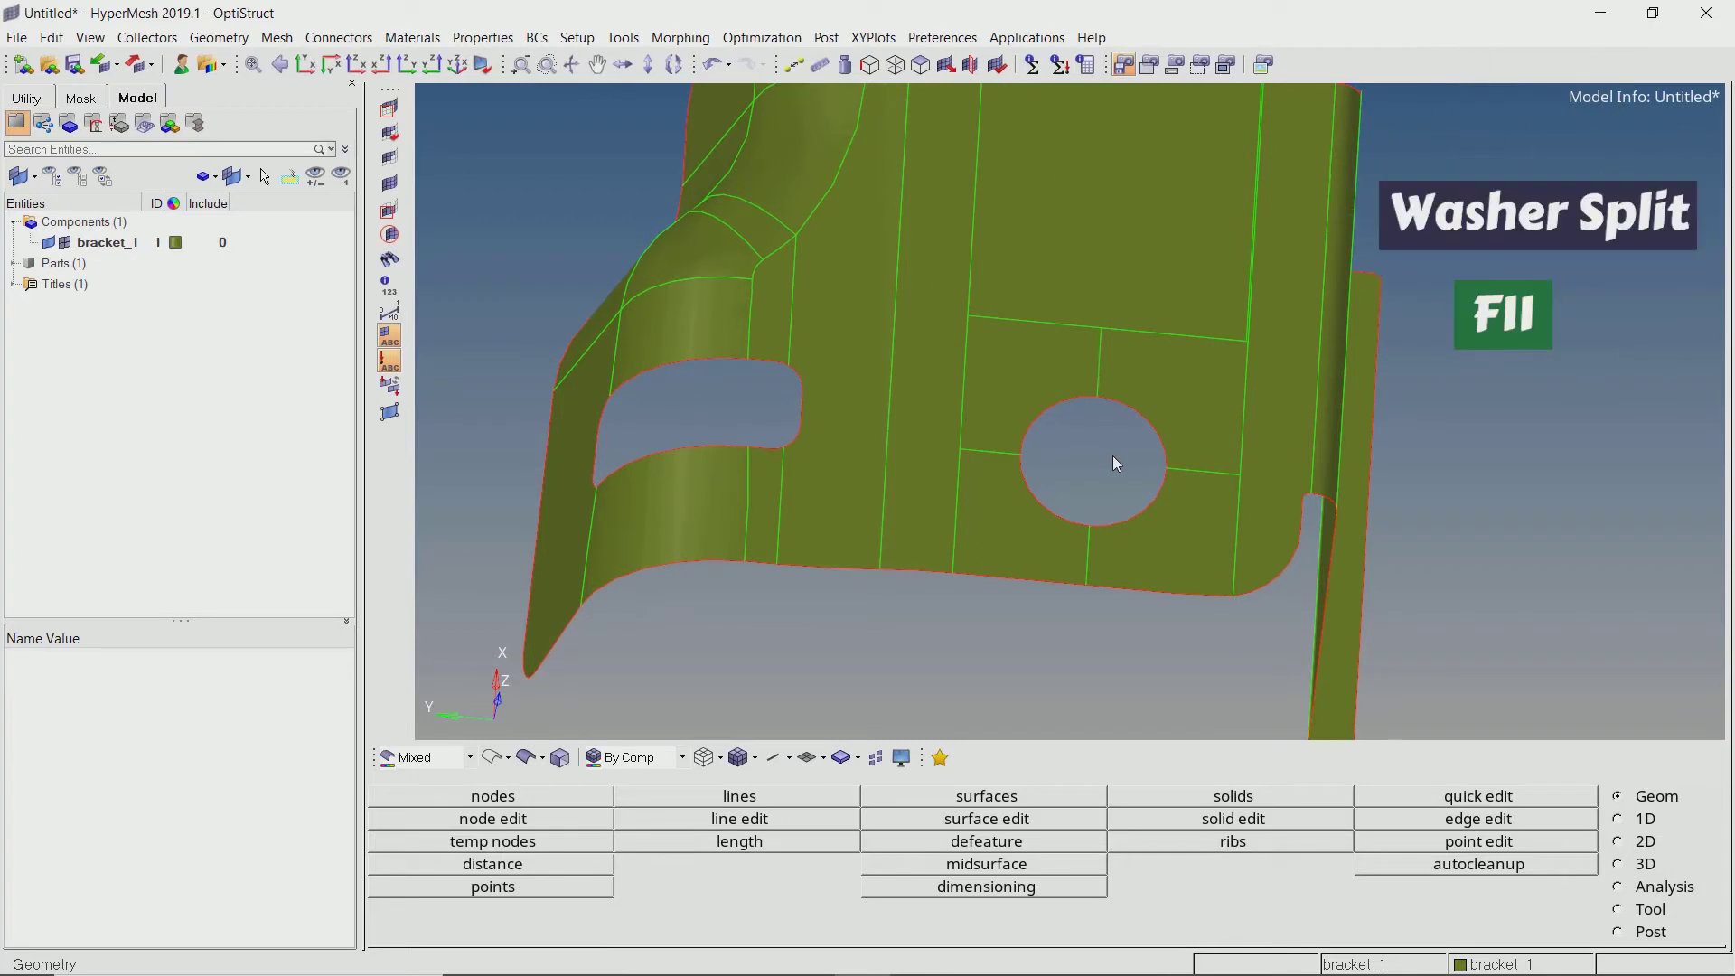
pyautogui.press('F11')
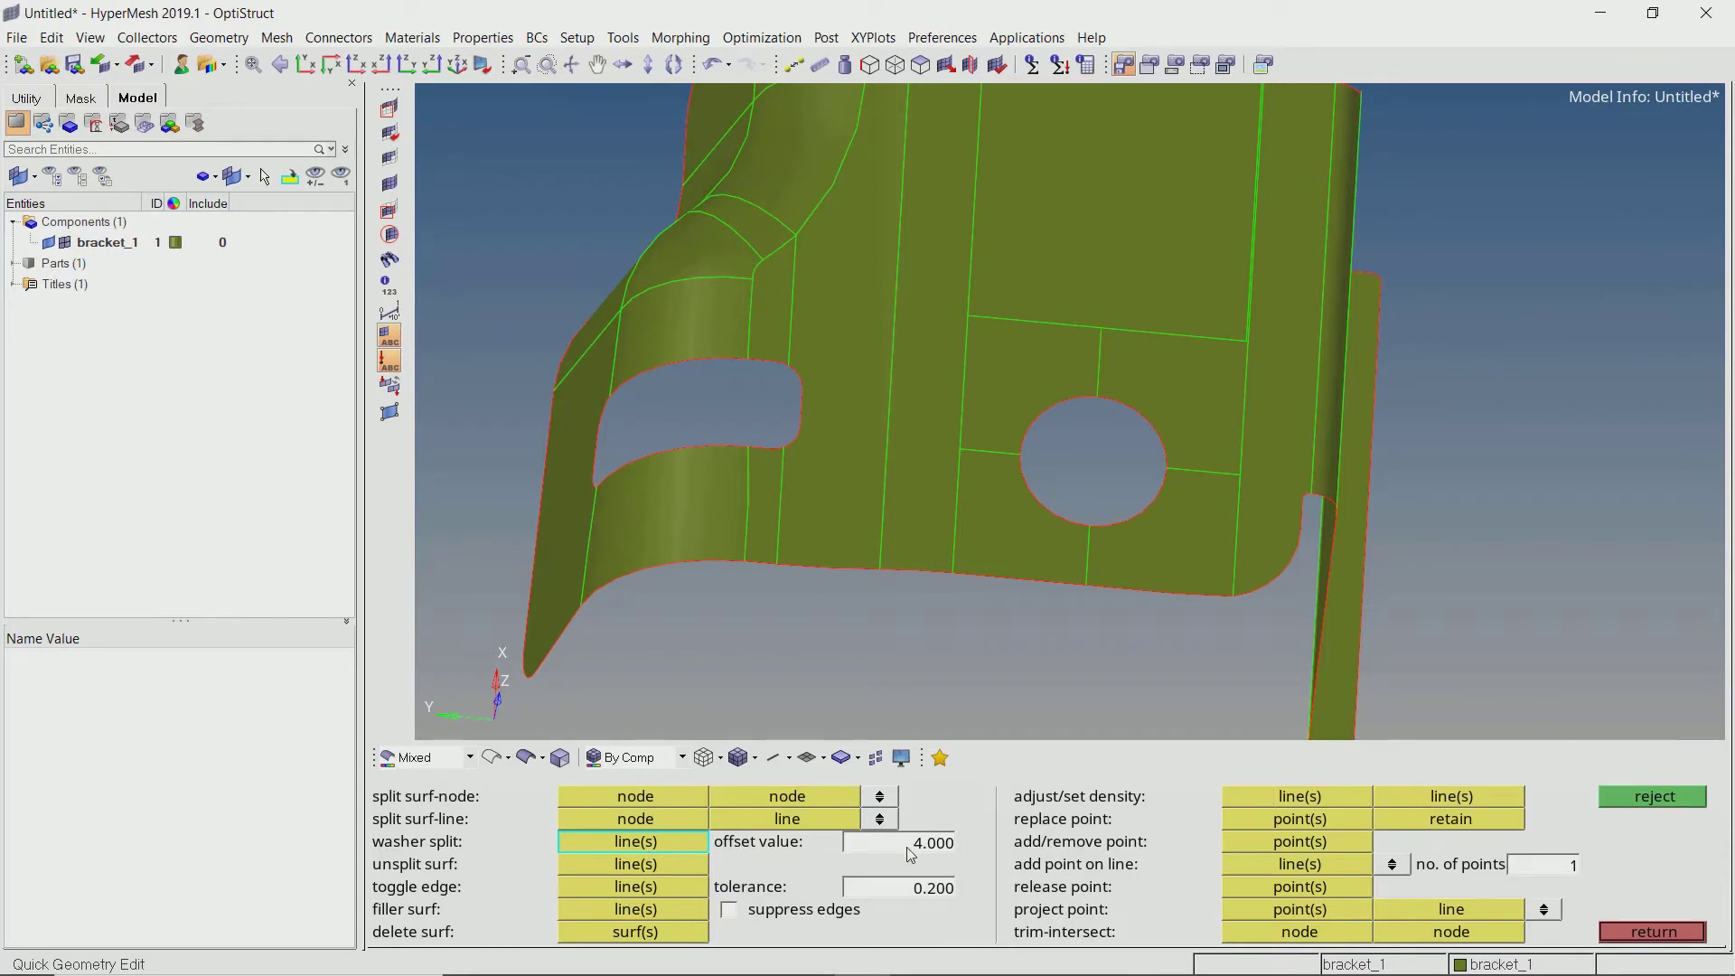
pyautogui.click(1160, 433)
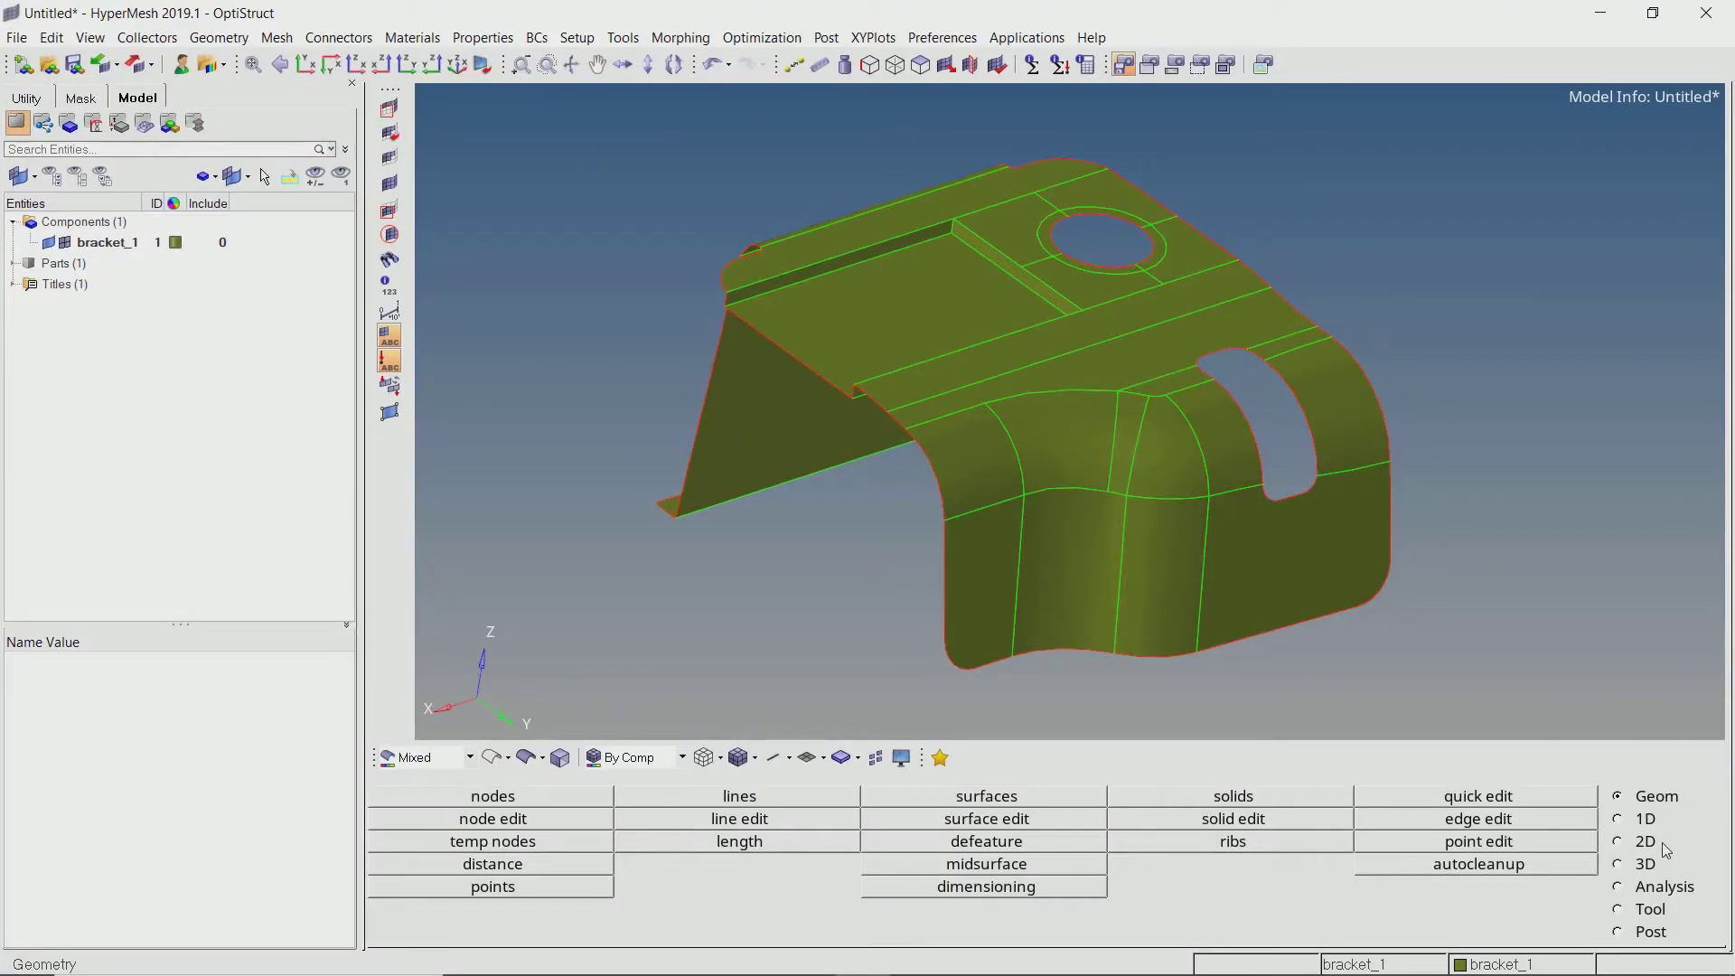
# Automesh all 30 bracket surfaces with 4.000-size mixed elements, about 2715 elements
pyautogui.click(1646, 842)
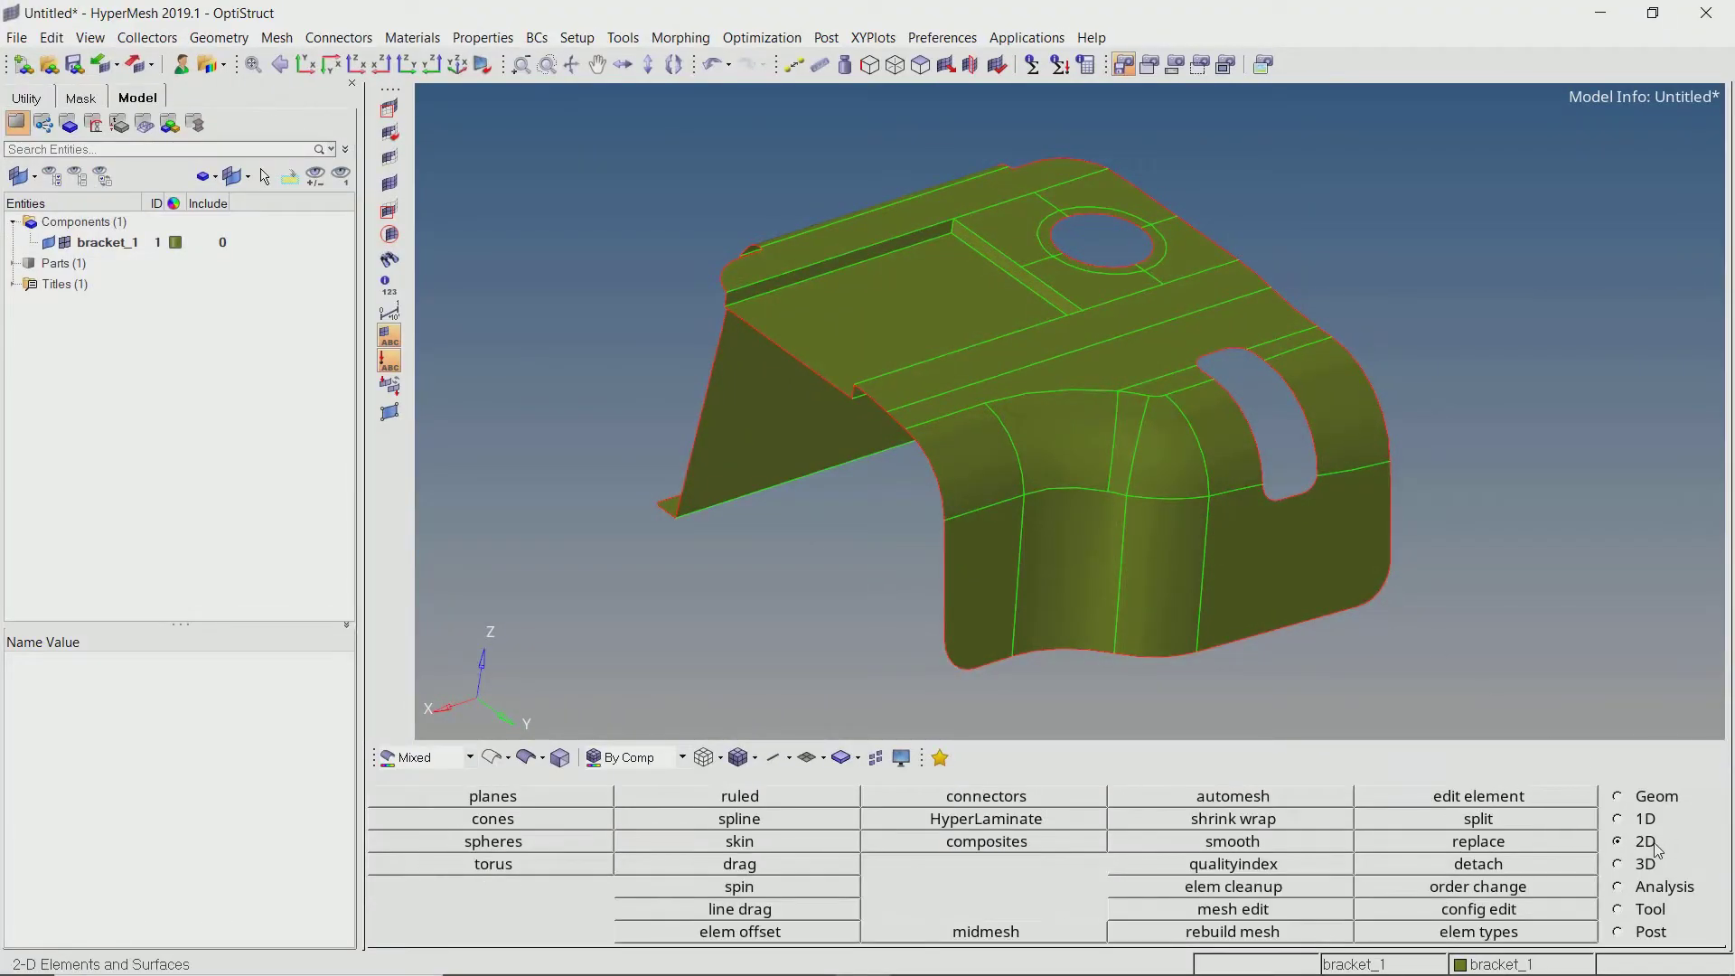
pyautogui.click(1305, 810)
pyautogui.moveTo(510, 118); pyautogui.dragTo(1518, 726)
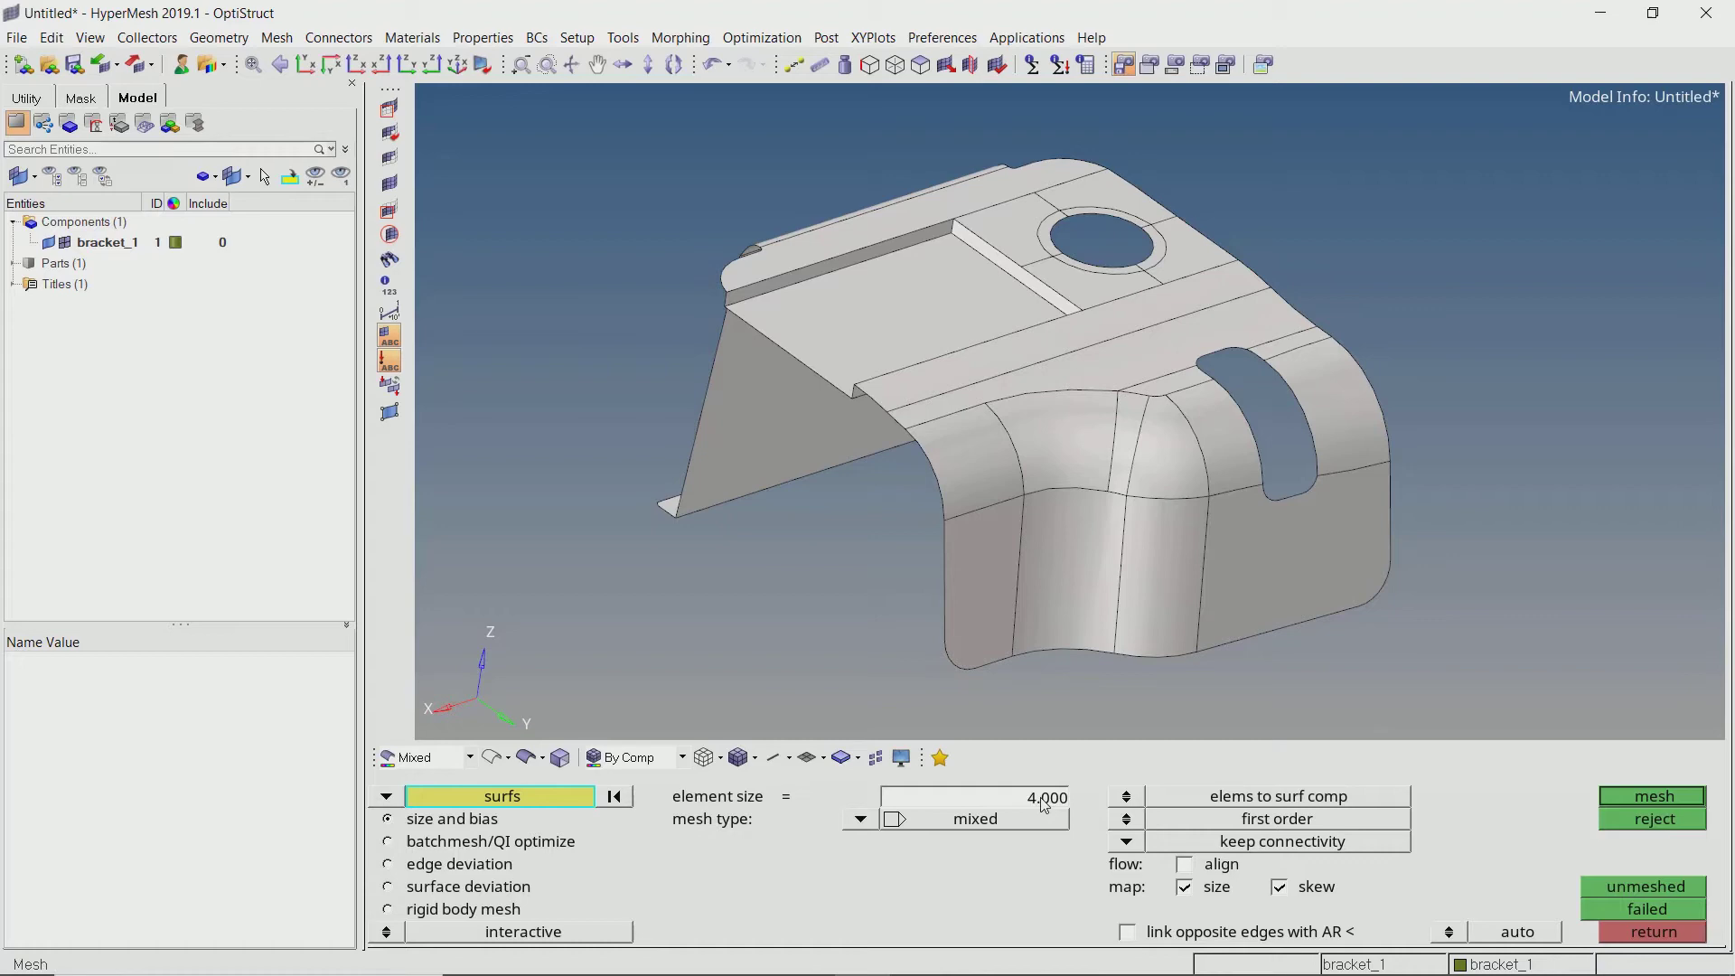
pyautogui.click(1640, 799)
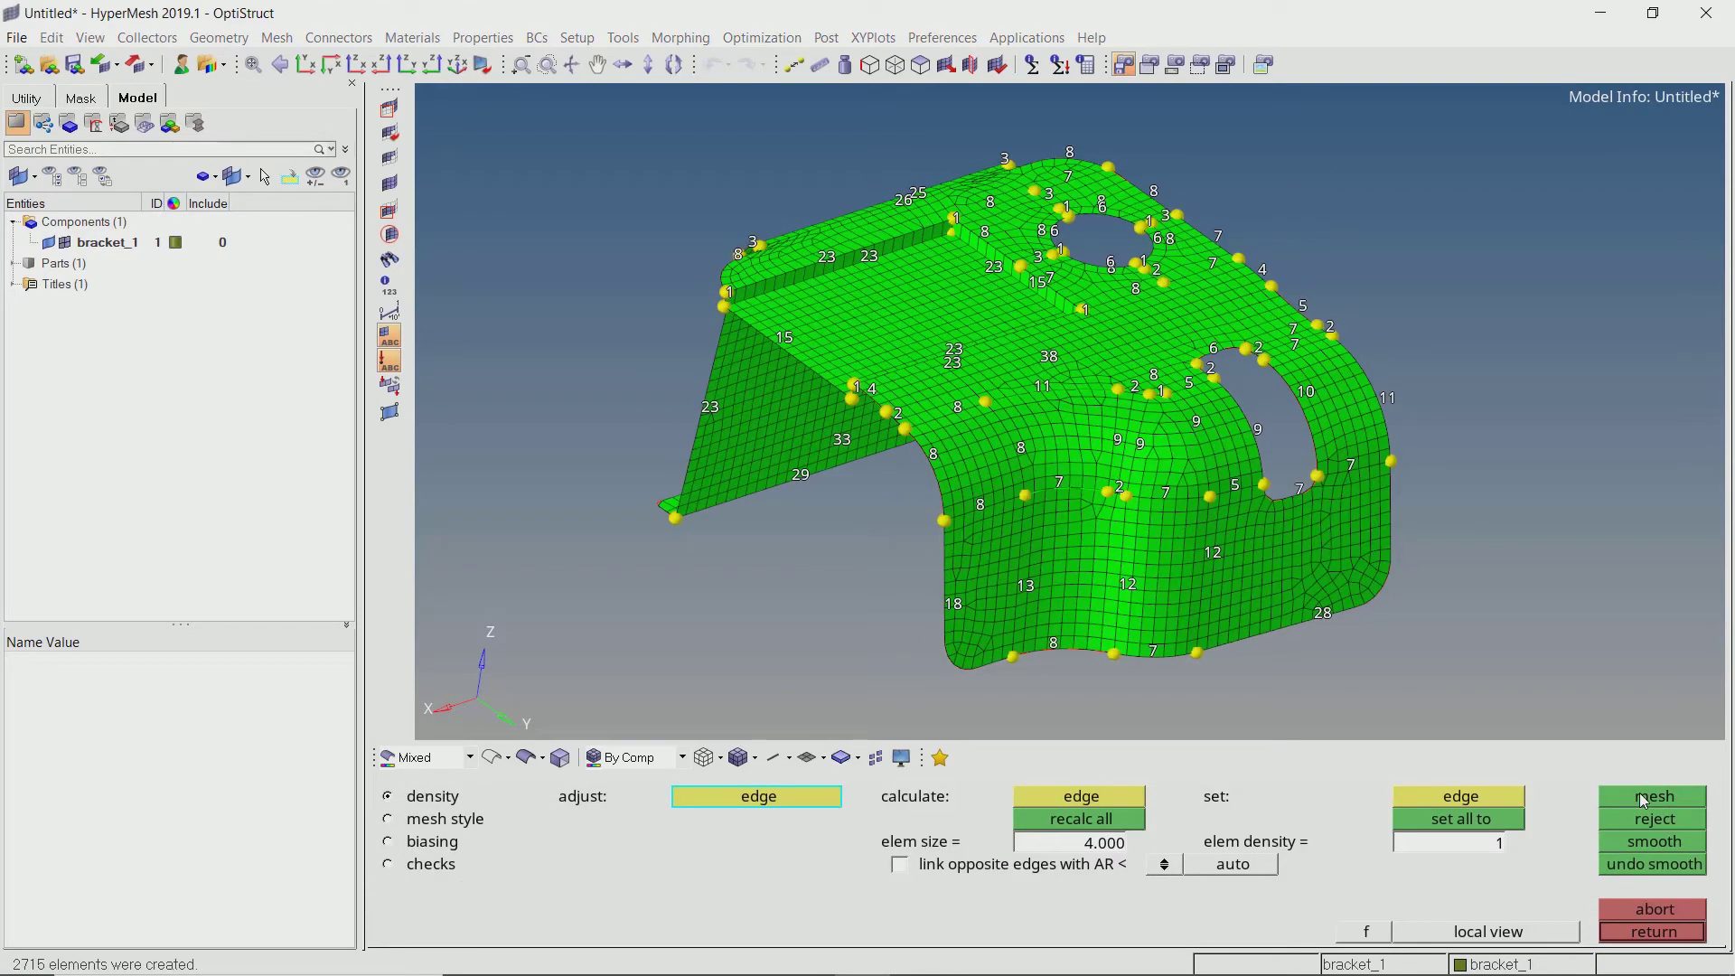
pyautogui.click(1641, 799)
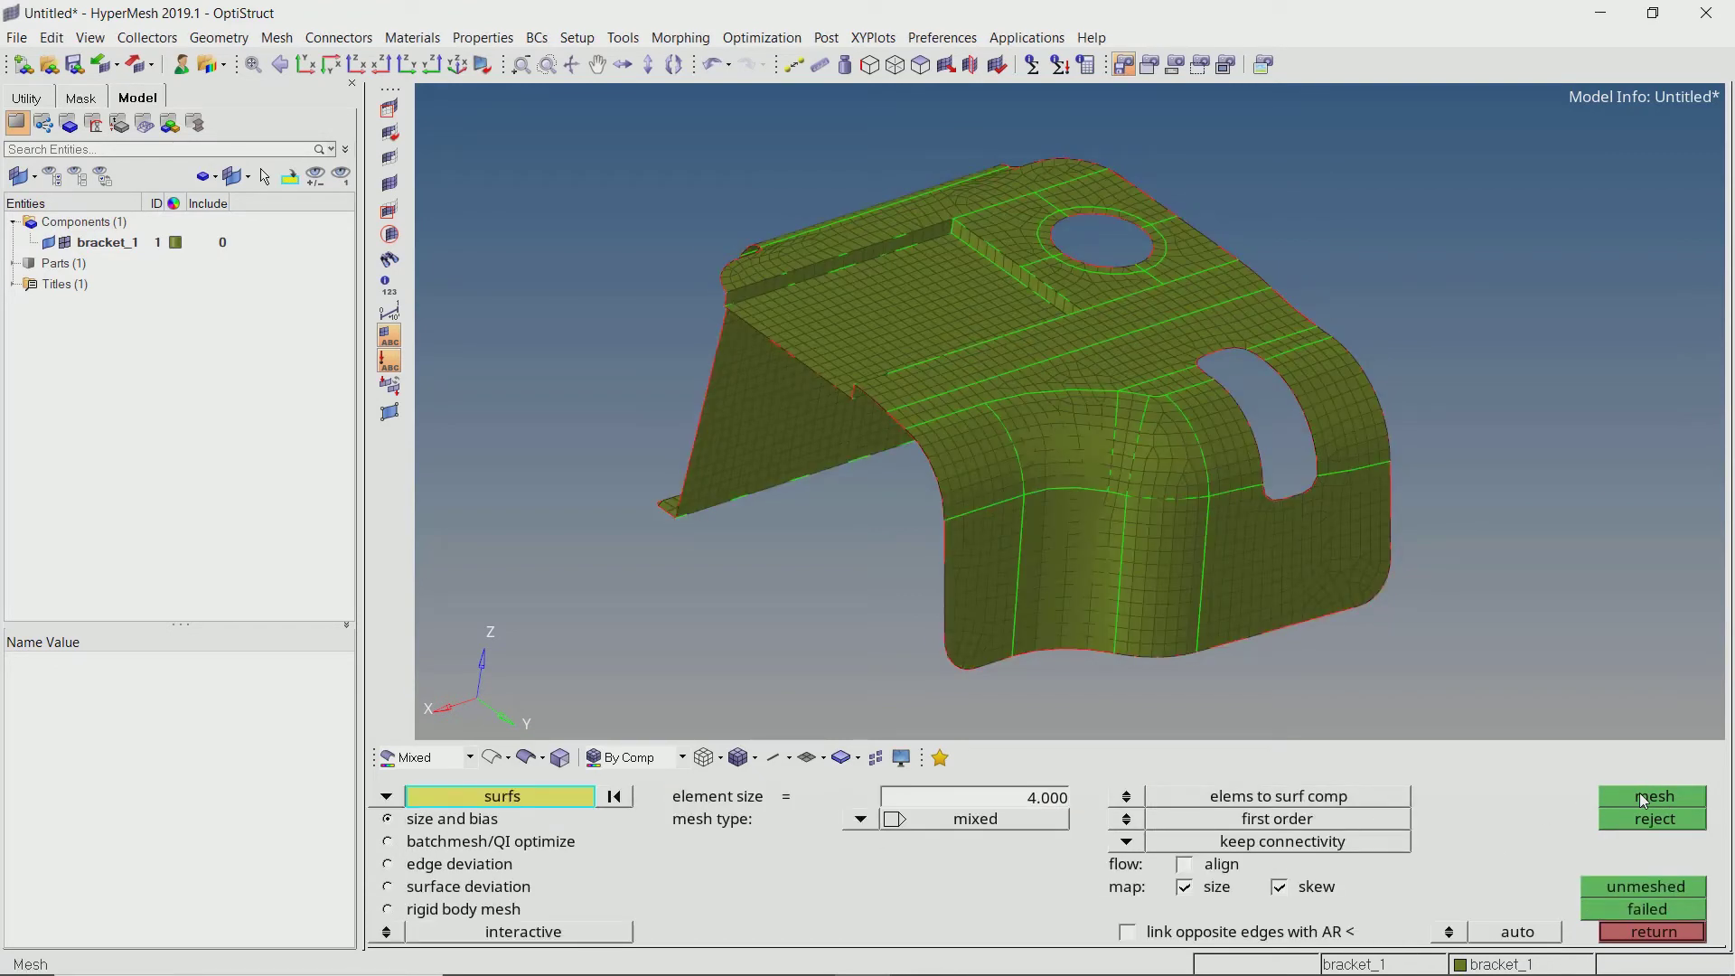
pyautogui.press('Escape')
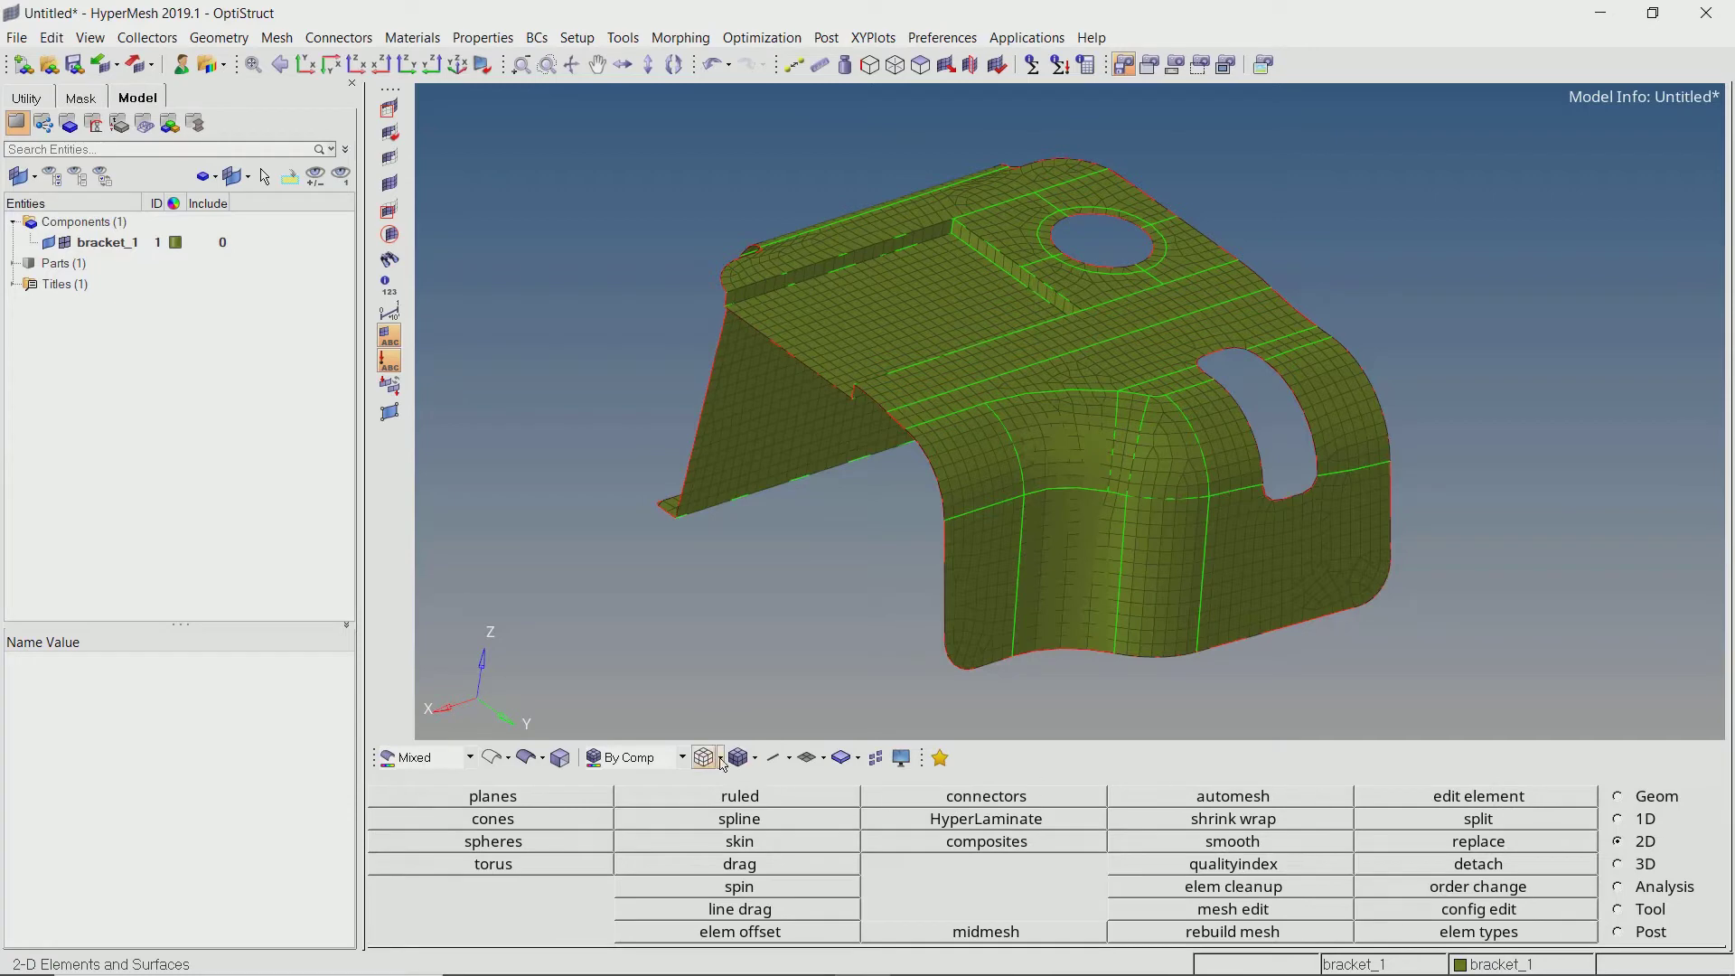
pyautogui.click(704, 758)
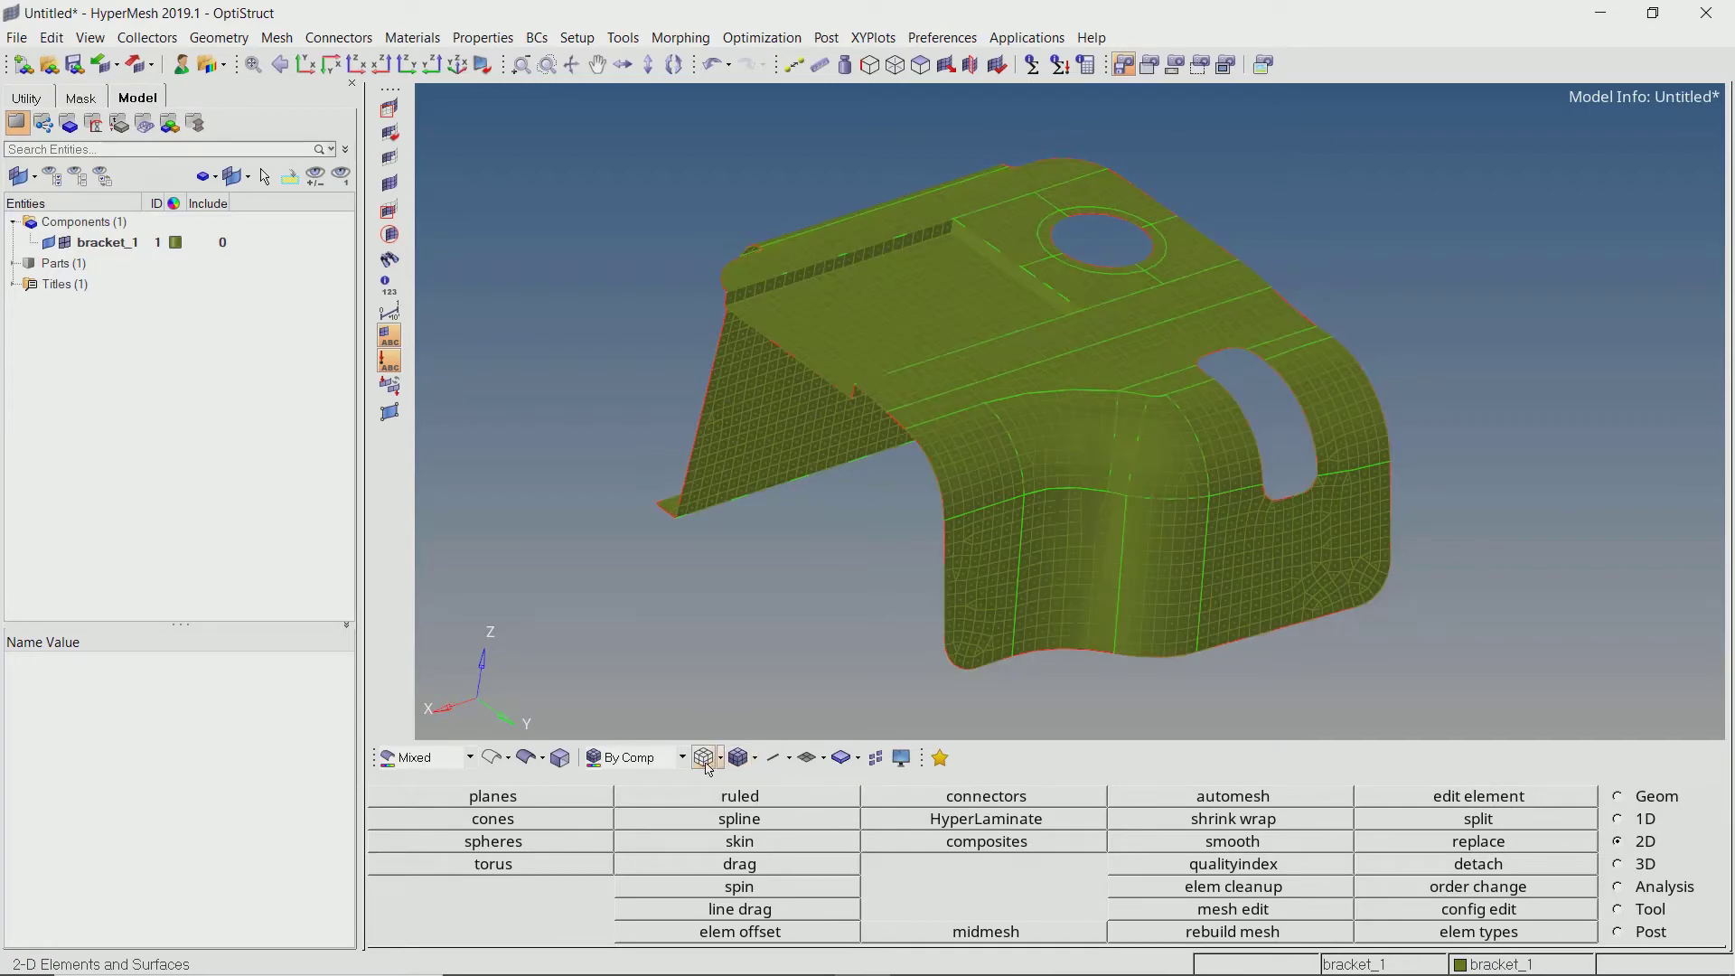
pyautogui.click(750, 762)
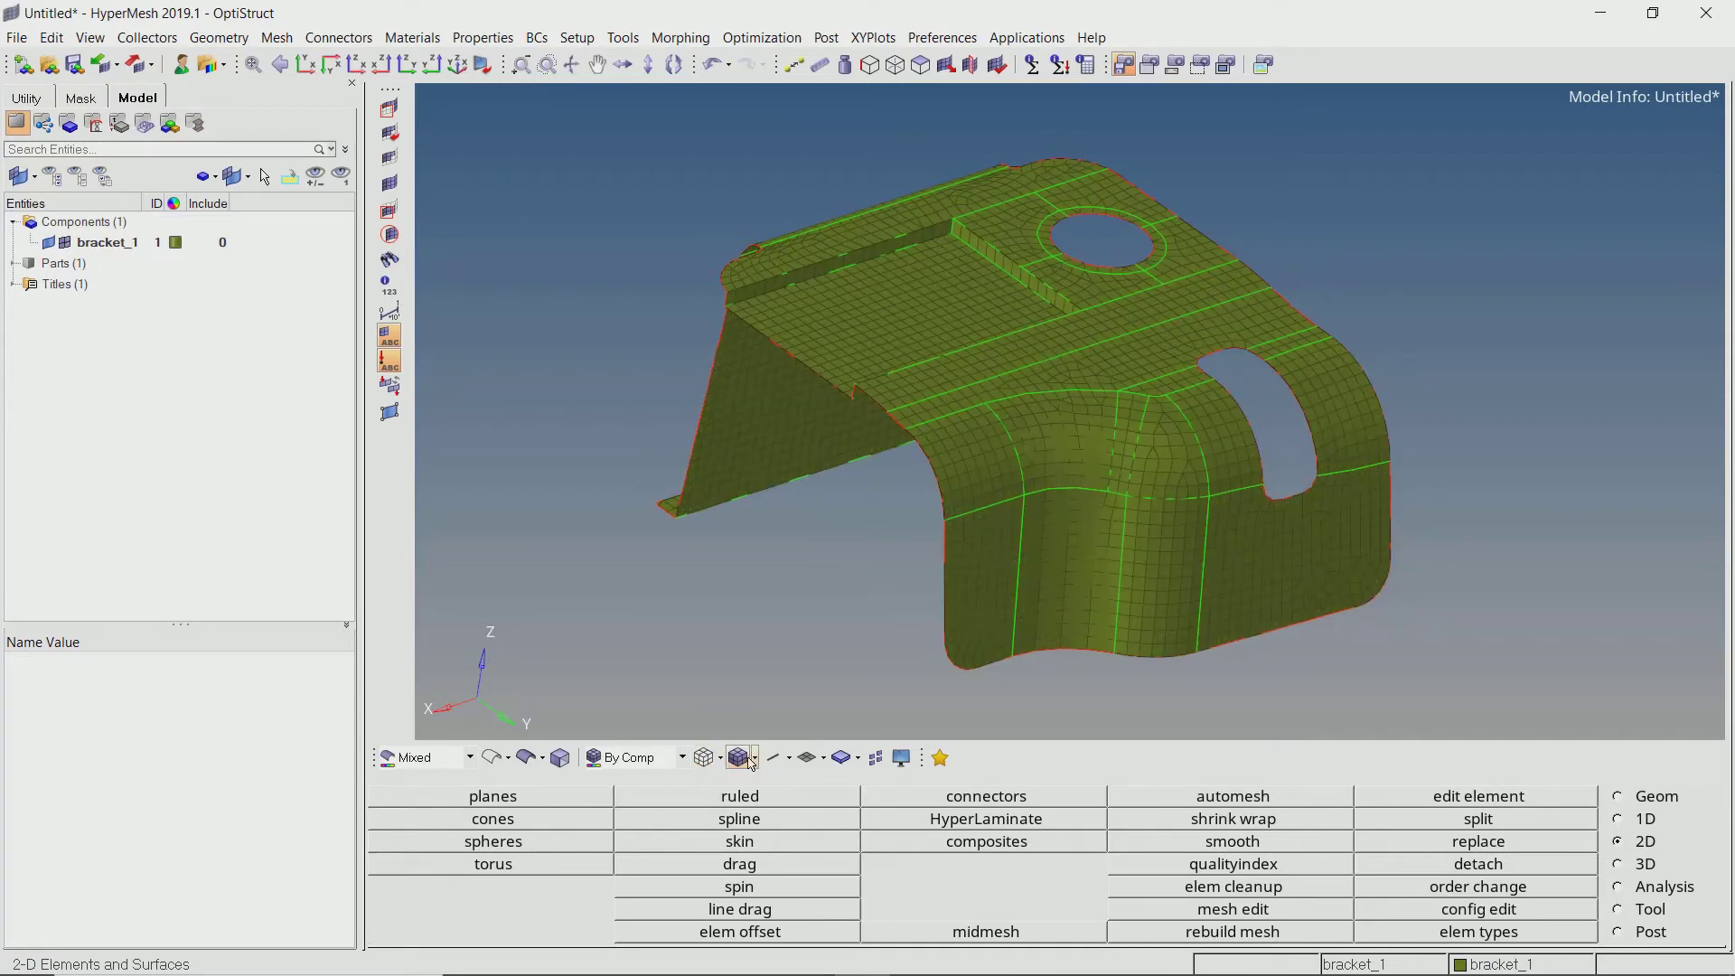
pyautogui.click(1233, 862)
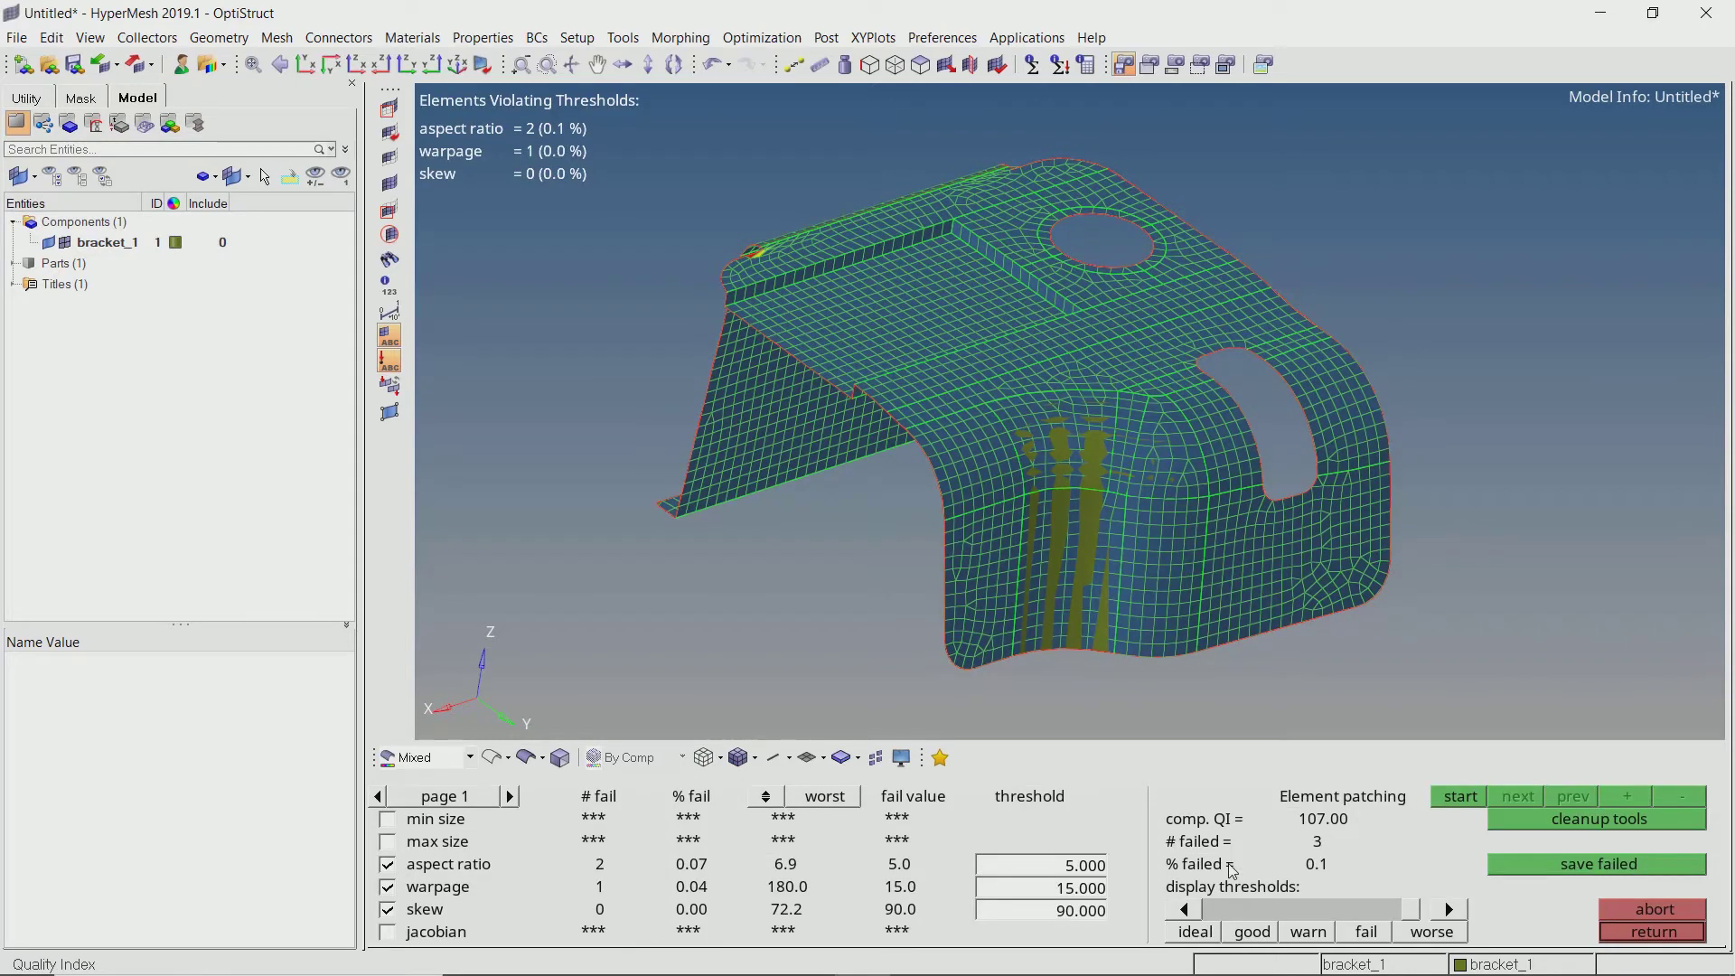
pyautogui.click(1290, 935)
pyautogui.click(1253, 933)
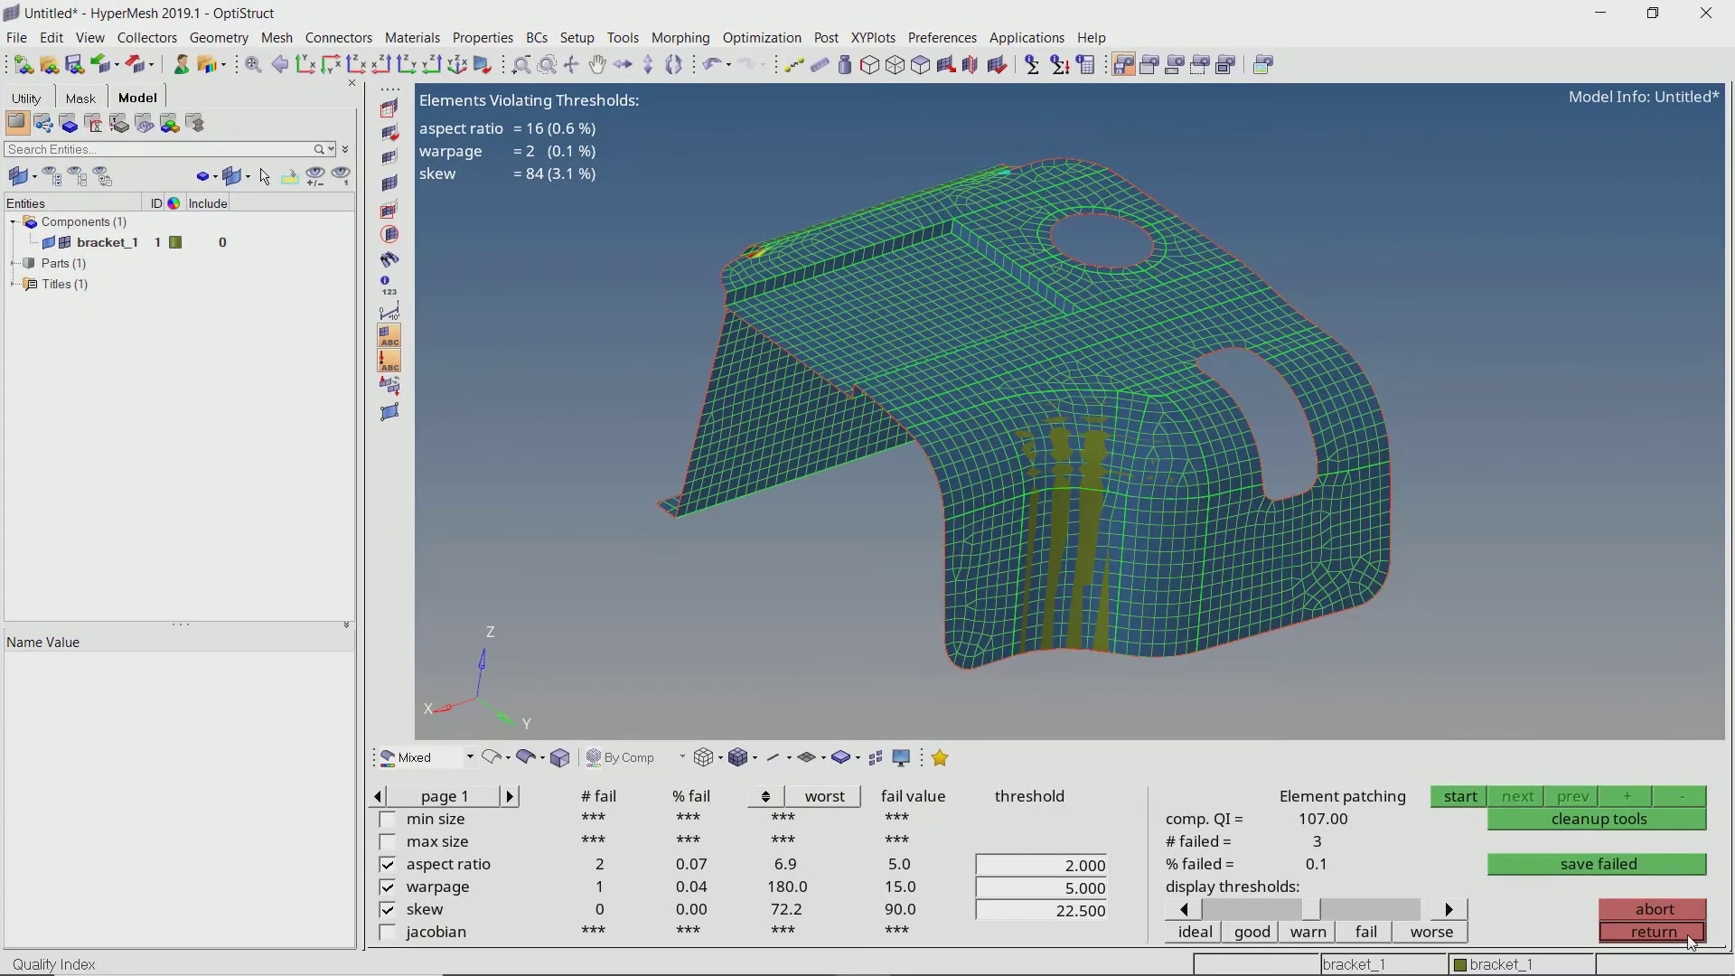
pyautogui.click(1688, 934)
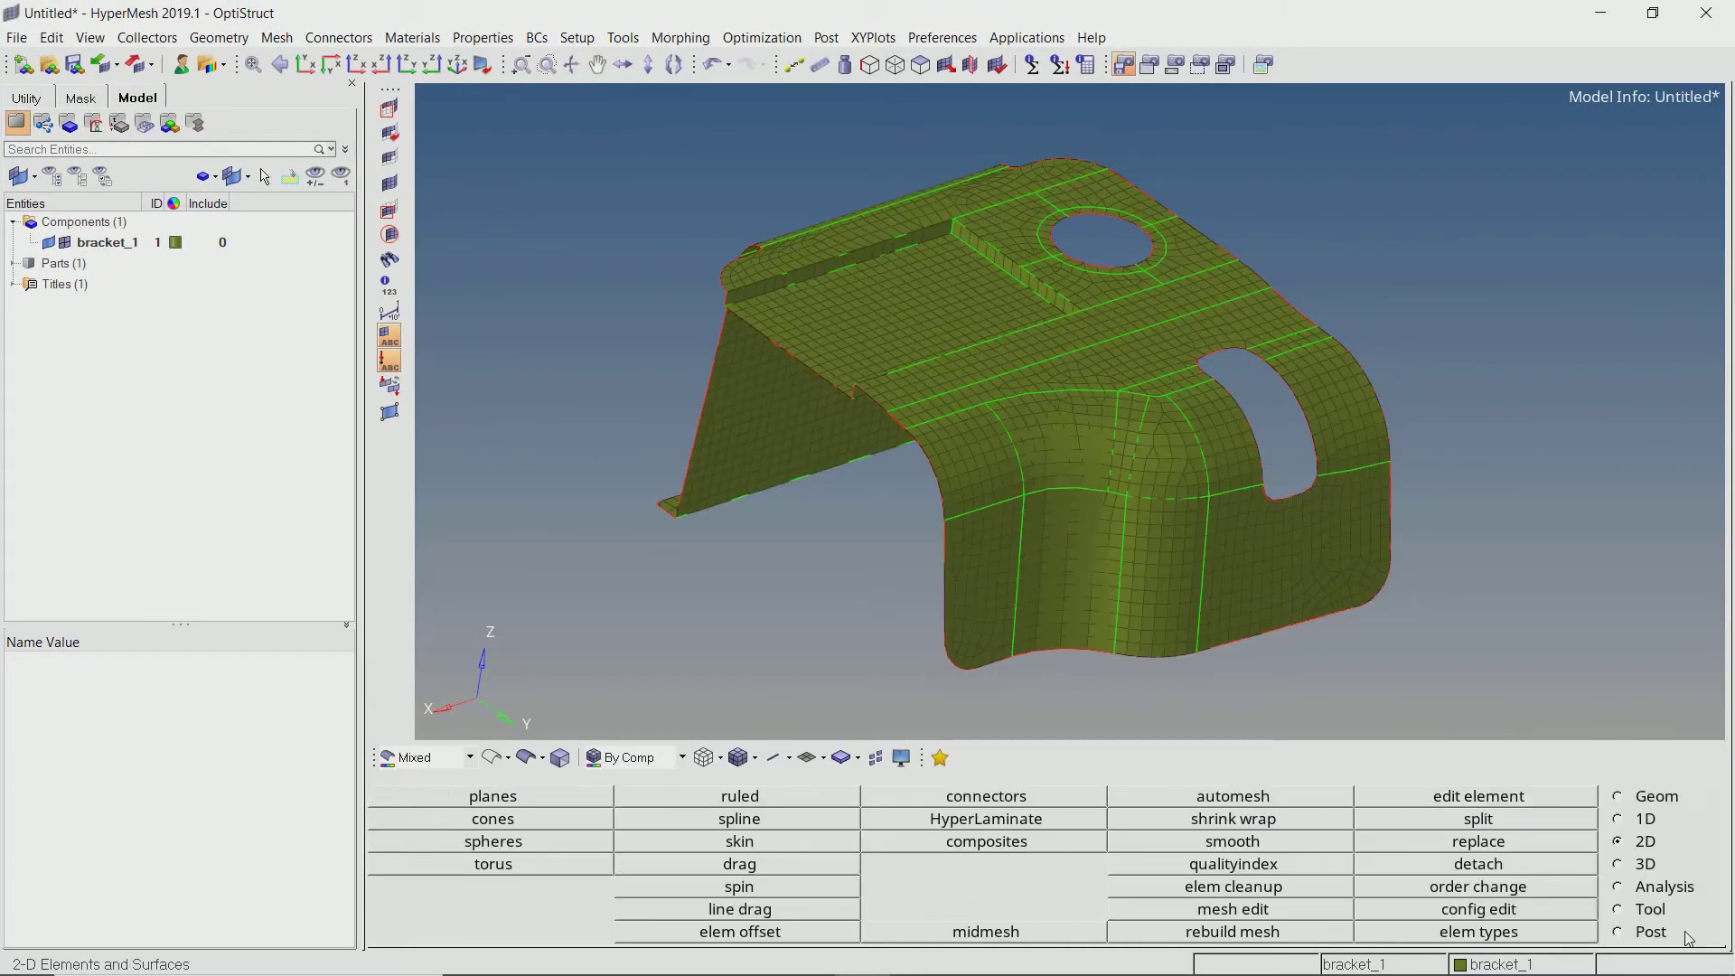
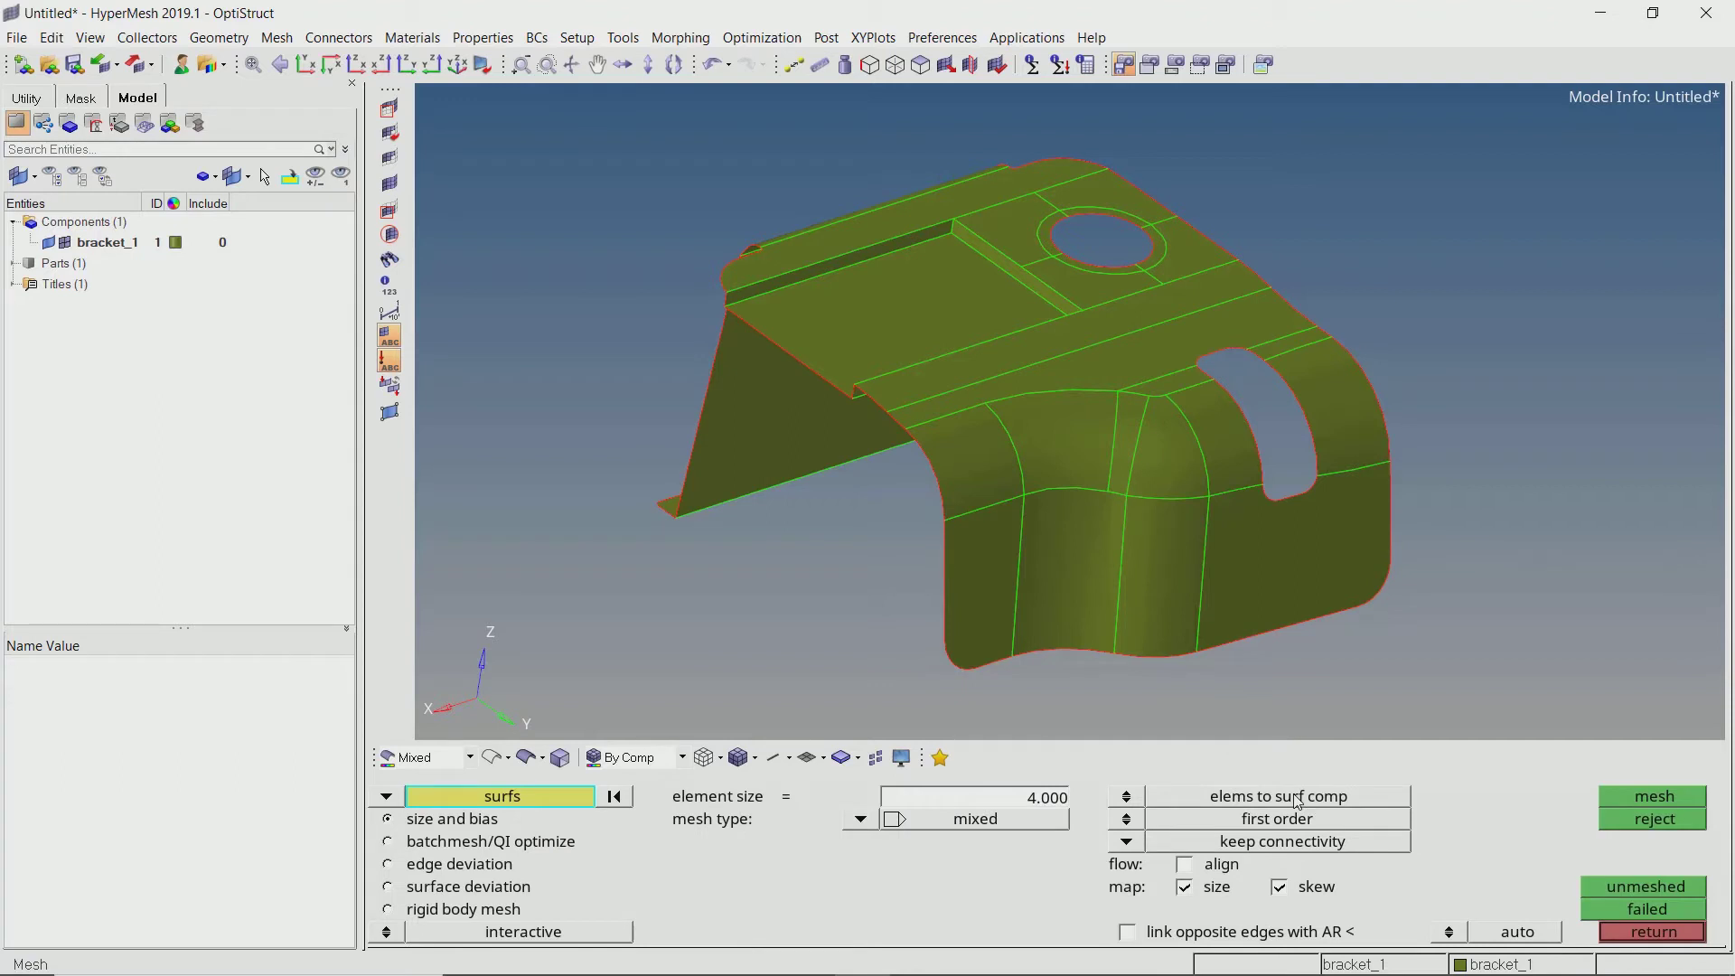
# Mesh the lower flange surface, reducing the bottom edge from 28 to 26 nodes, and accept it
pyautogui.moveTo(1354, 607)
pyautogui.keyDown('ctrl'); pyautogui.mouseDown()
pyautogui.moveTo(1214, 555)
pyautogui.moveTo(1155, 477)
pyautogui.moveTo(1170, 490)
pyautogui.mouseUp(); pyautogui.keyUp('ctrl')
pyautogui.scroll(2, 1169, 490)
pyautogui.scroll(2, 1170, 489)
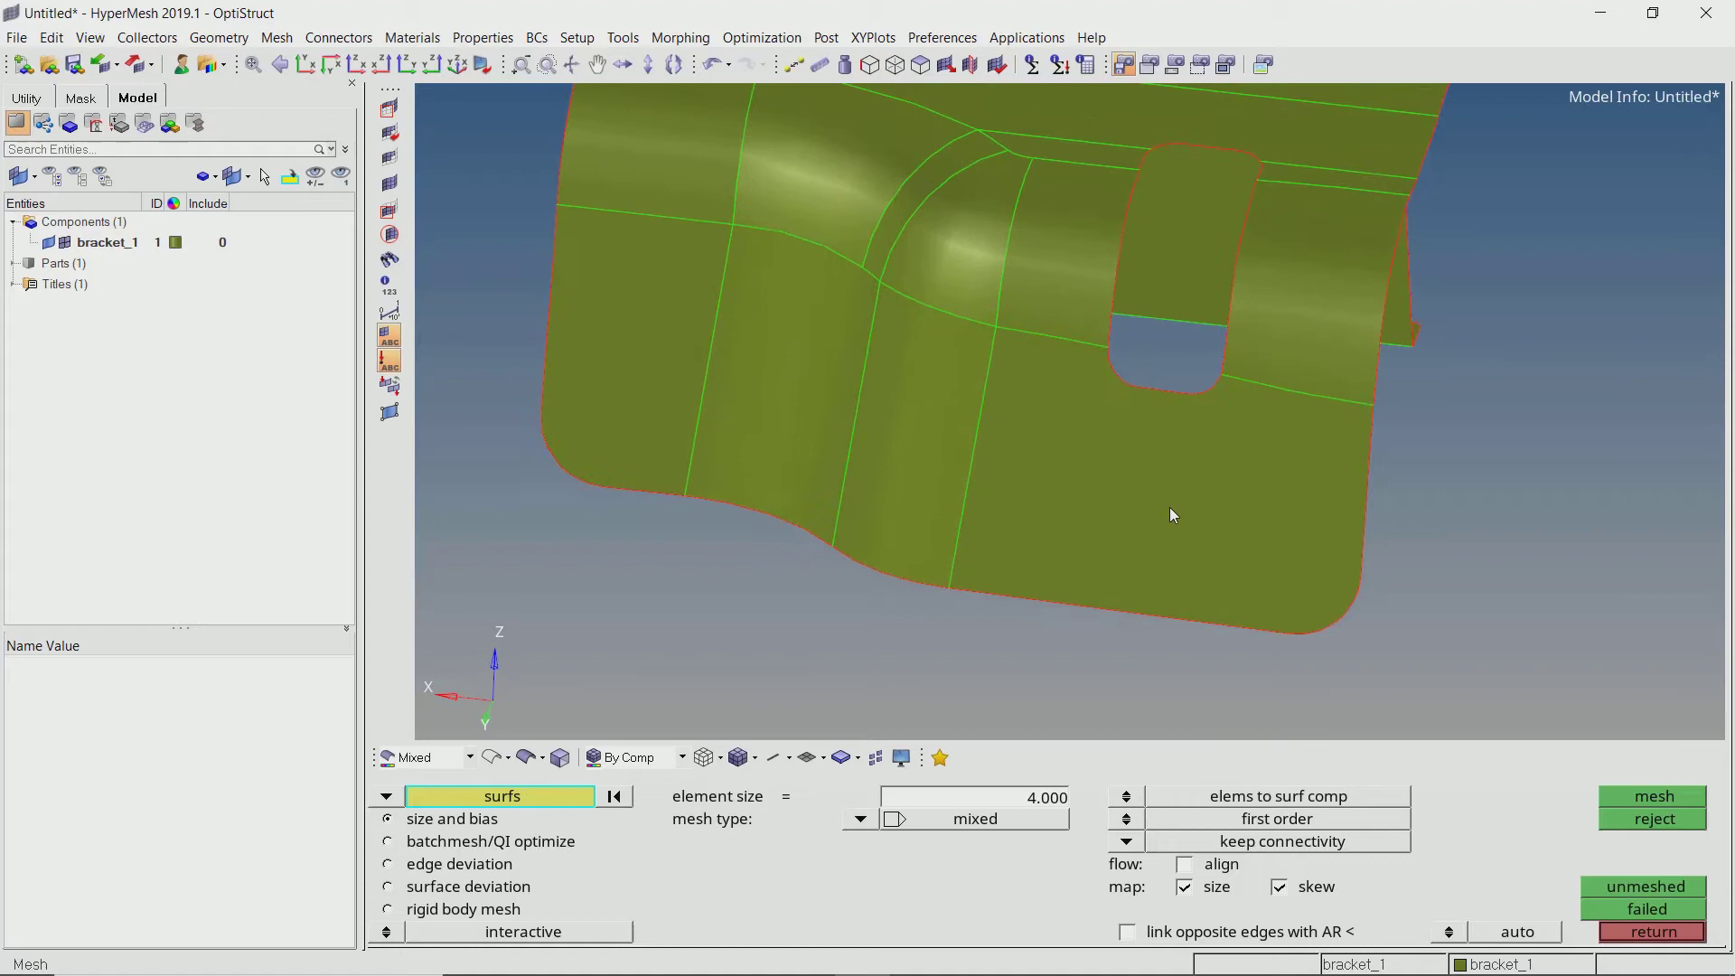
pyautogui.click(1170, 506)
pyautogui.middleClick(1172, 515)
pyautogui.scroll(1, 1188, 500)
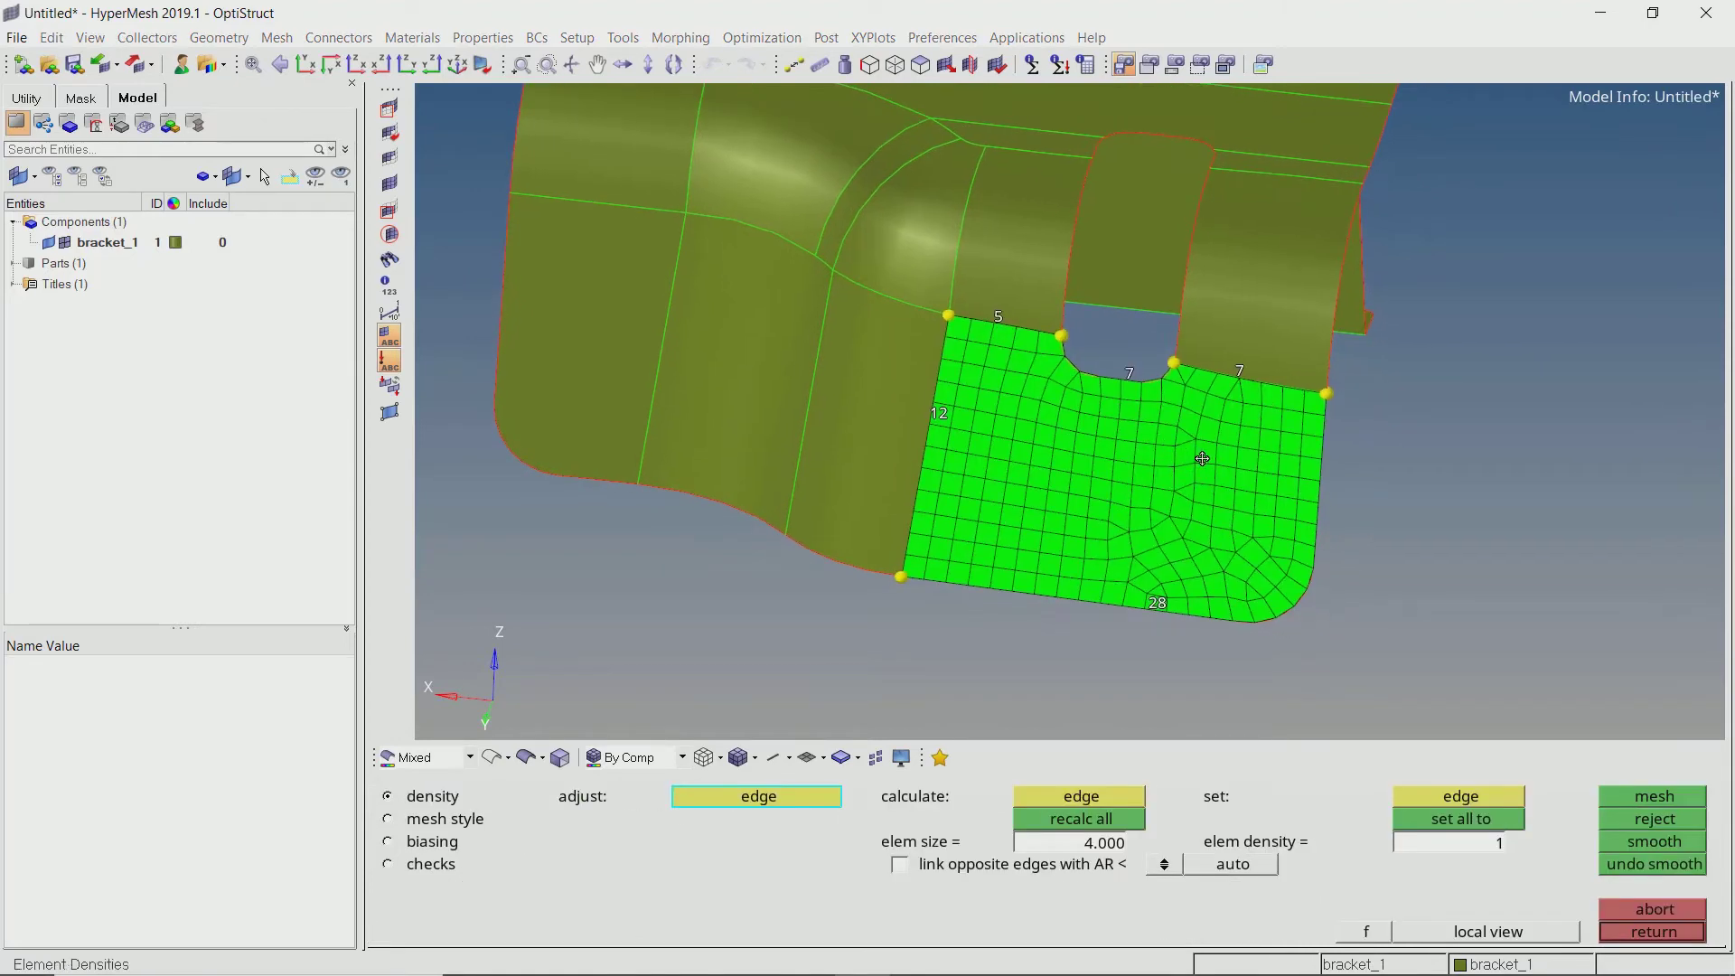
pyautogui.scroll(1, 1195, 537)
pyautogui.scroll(1, 1147, 646)
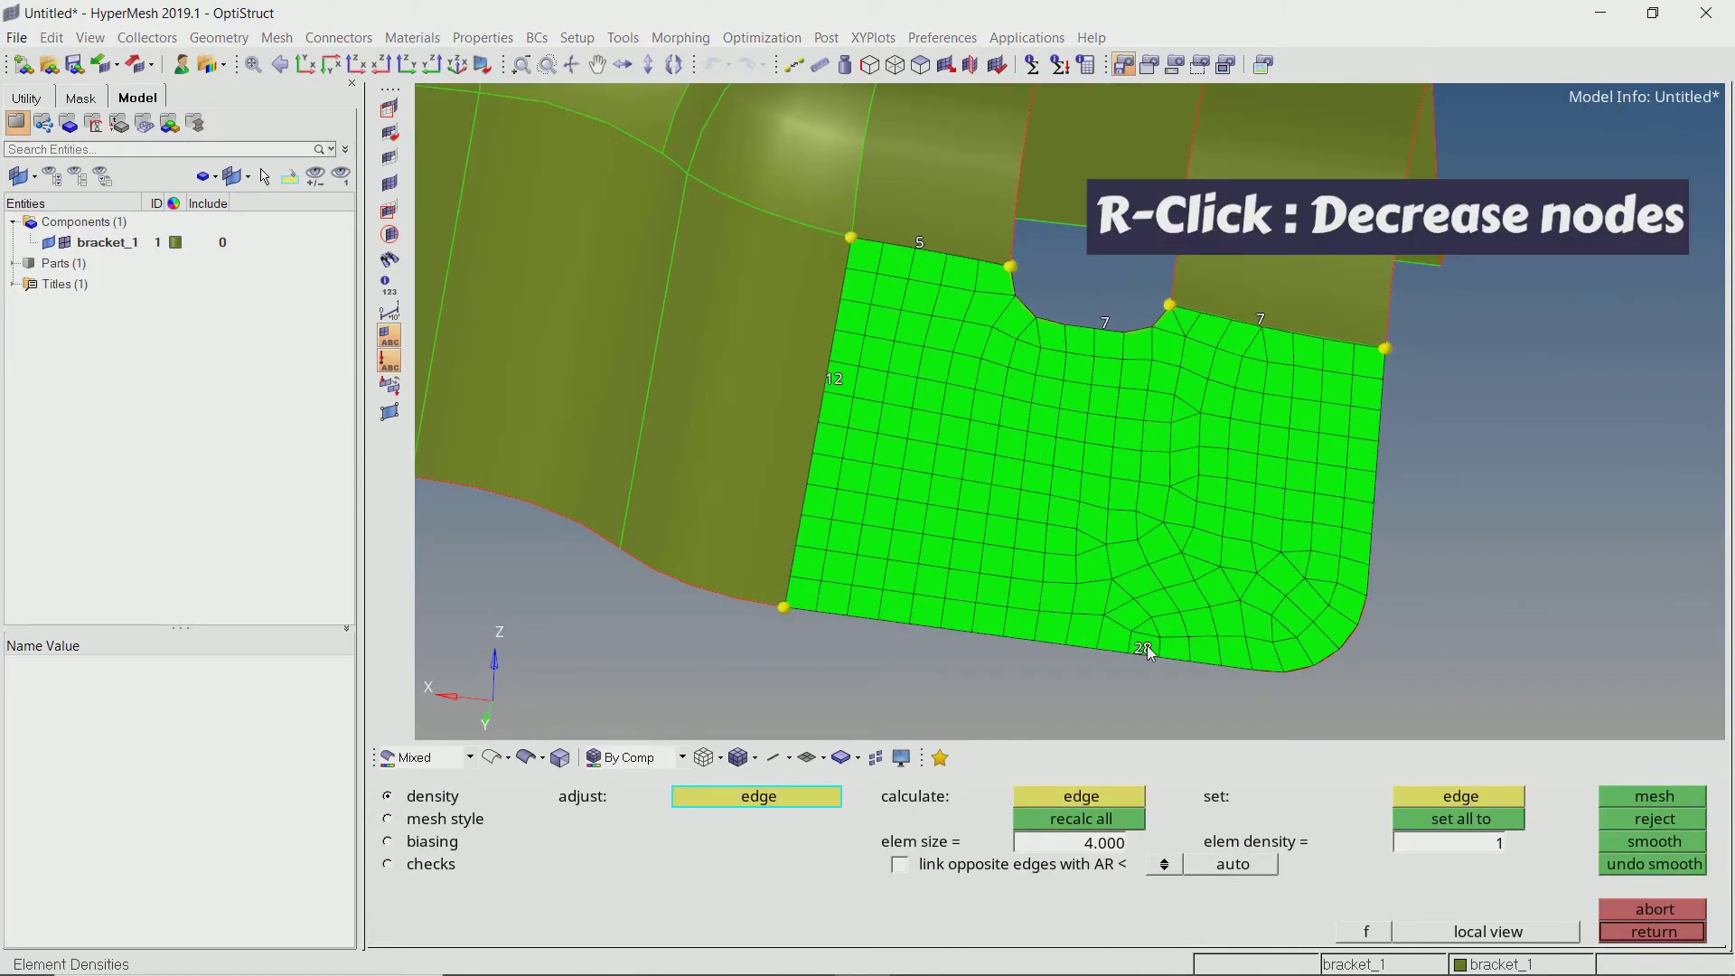
pyautogui.rightClick(1146, 649)
pyautogui.rightClick(1146, 652)
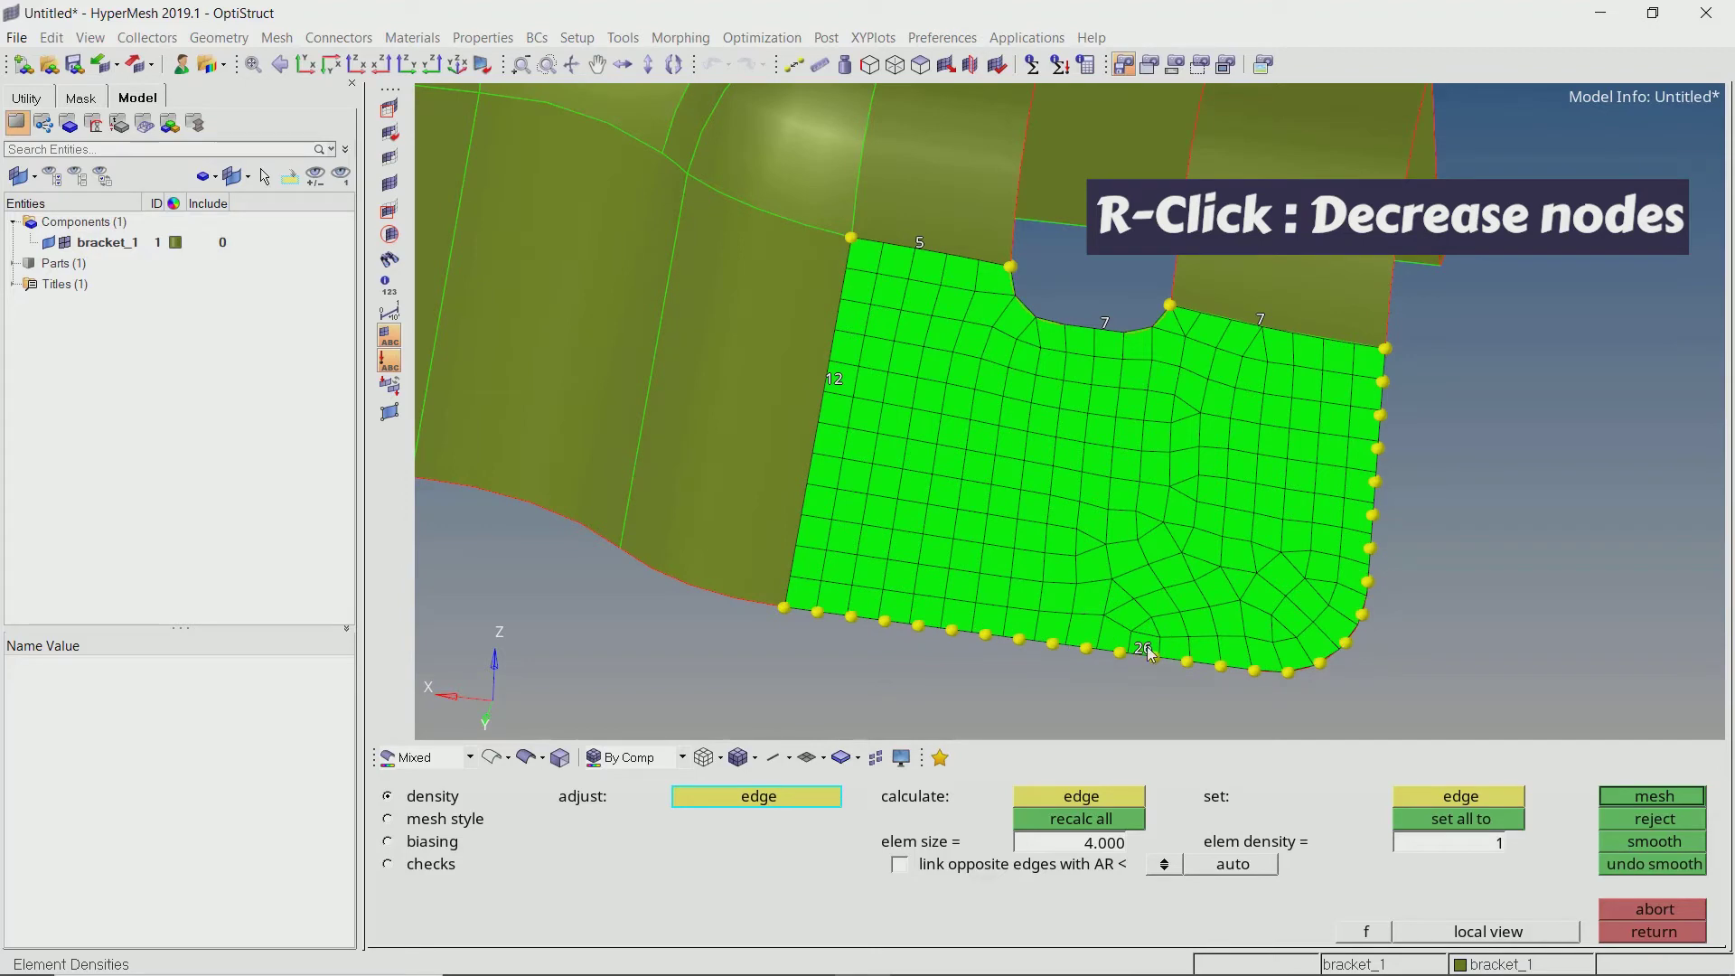
pyautogui.middleClick(1180, 593)
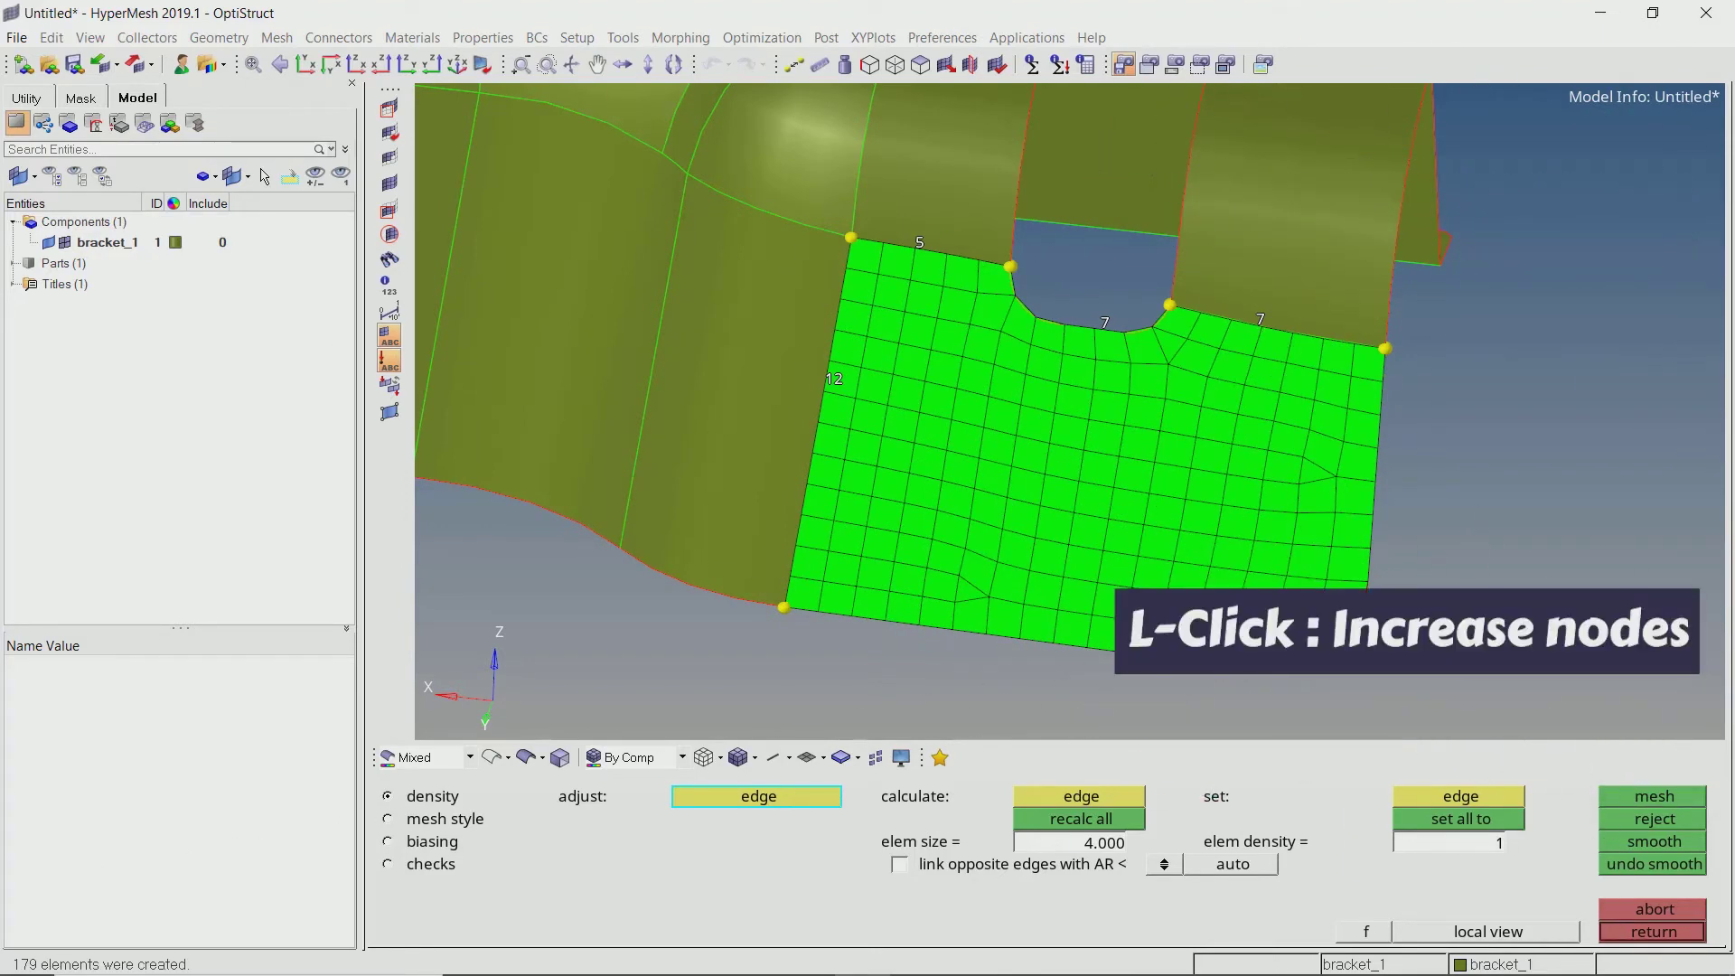
pyautogui.middleClick(849, 474)
# Mesh and accept the adjacent surface, then mesh the next flange strip surface
pyautogui.keyDown('ctrl'); pyautogui.moveTo(849, 474); pyautogui.dragTo(1113, 479, button='right'); pyautogui.keyUp('ctrl')
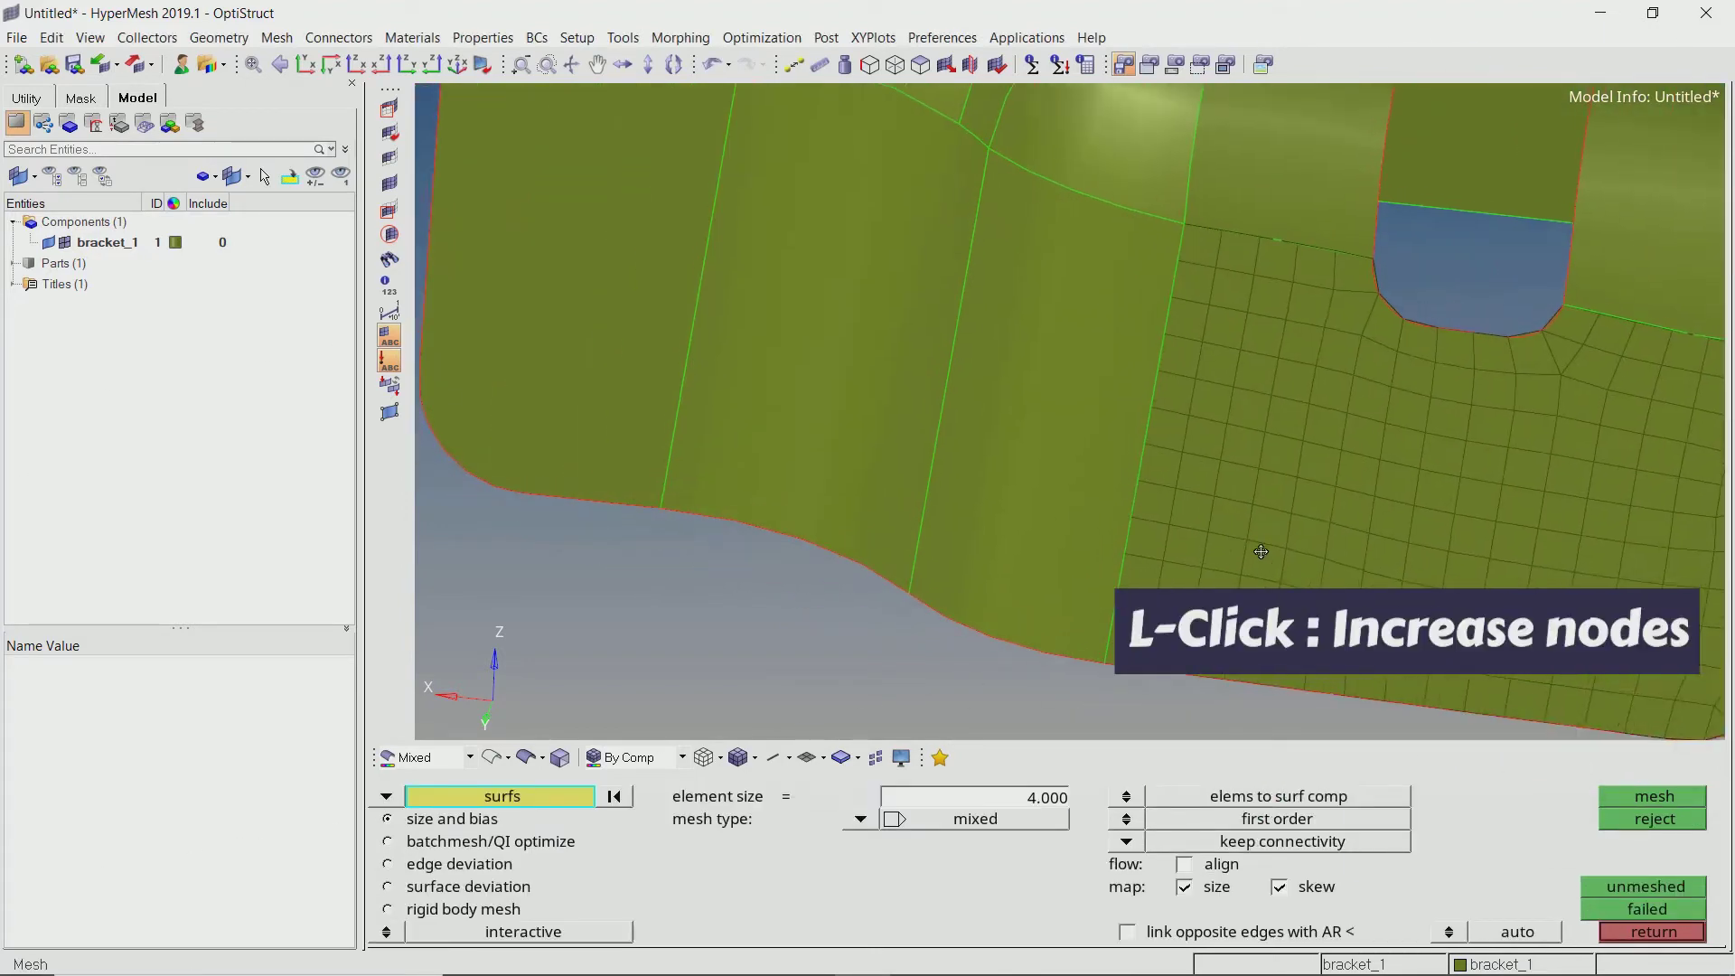
pyautogui.click(1113, 478)
pyautogui.middleClick(1112, 491)
pyautogui.moveTo(1106, 485)
pyautogui.keyDown('ctrl'); pyautogui.mouseDown()
pyautogui.moveTo(1131, 496)
pyautogui.moveTo(1153, 473)
pyautogui.mouseUp(); pyautogui.keyUp('ctrl')
pyautogui.middleClick(1156, 466)
pyautogui.click(945, 440)
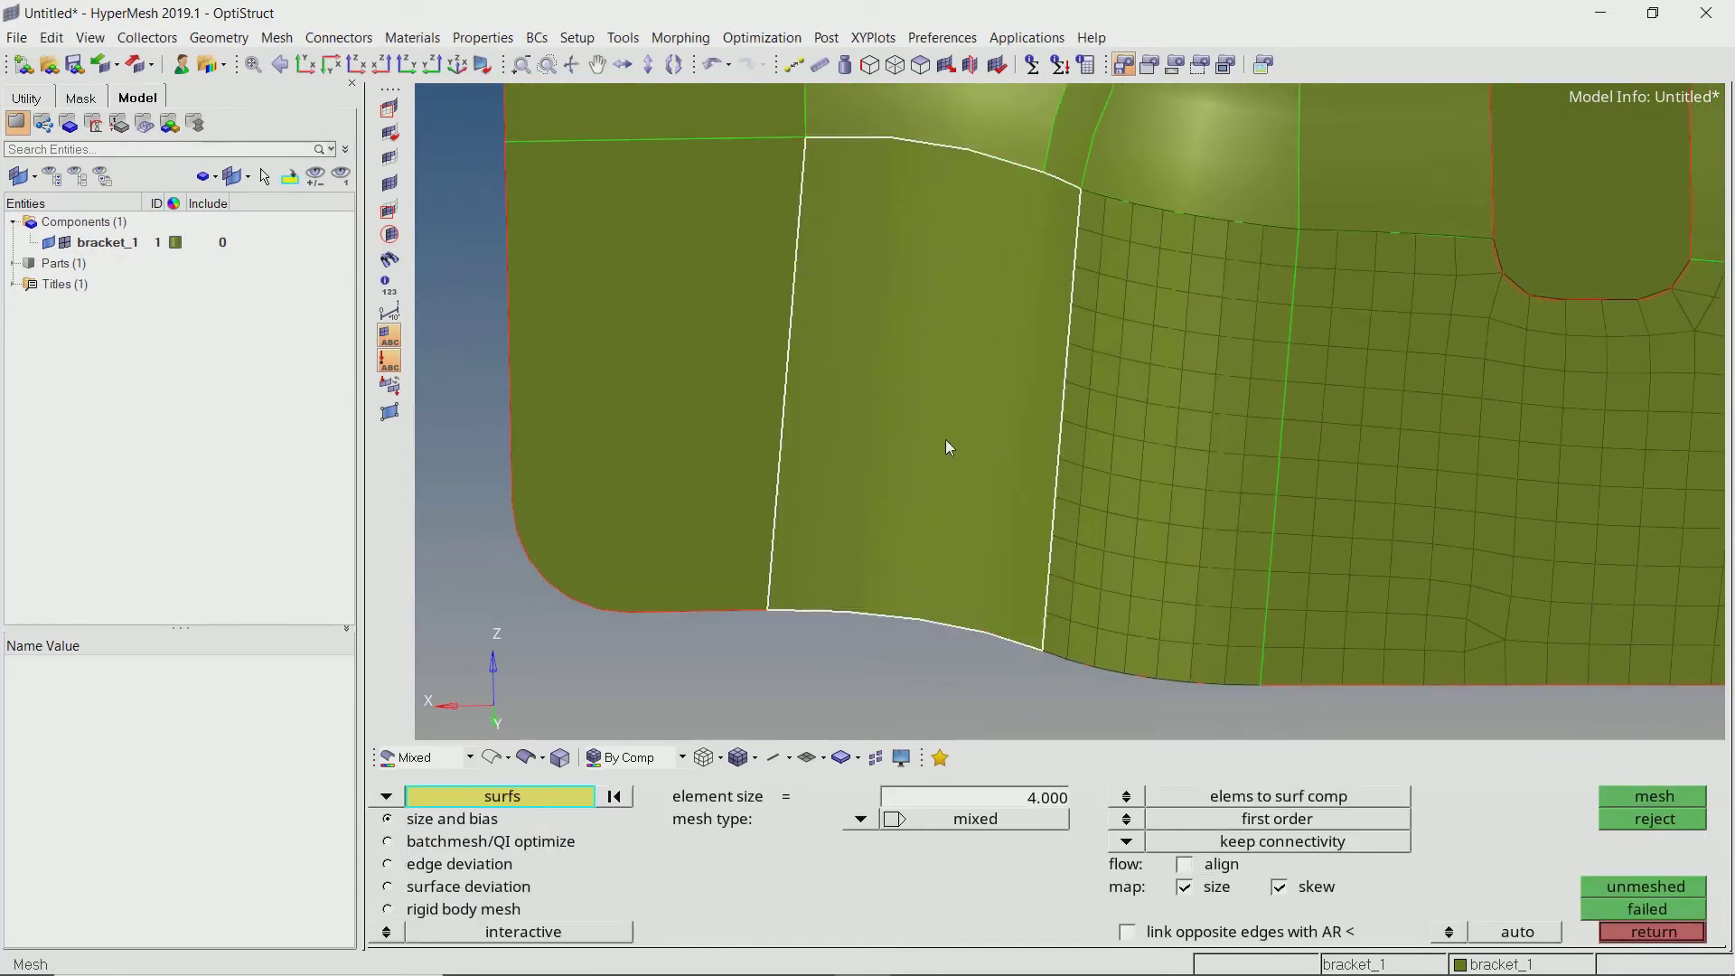
pyautogui.middleClick(944, 440)
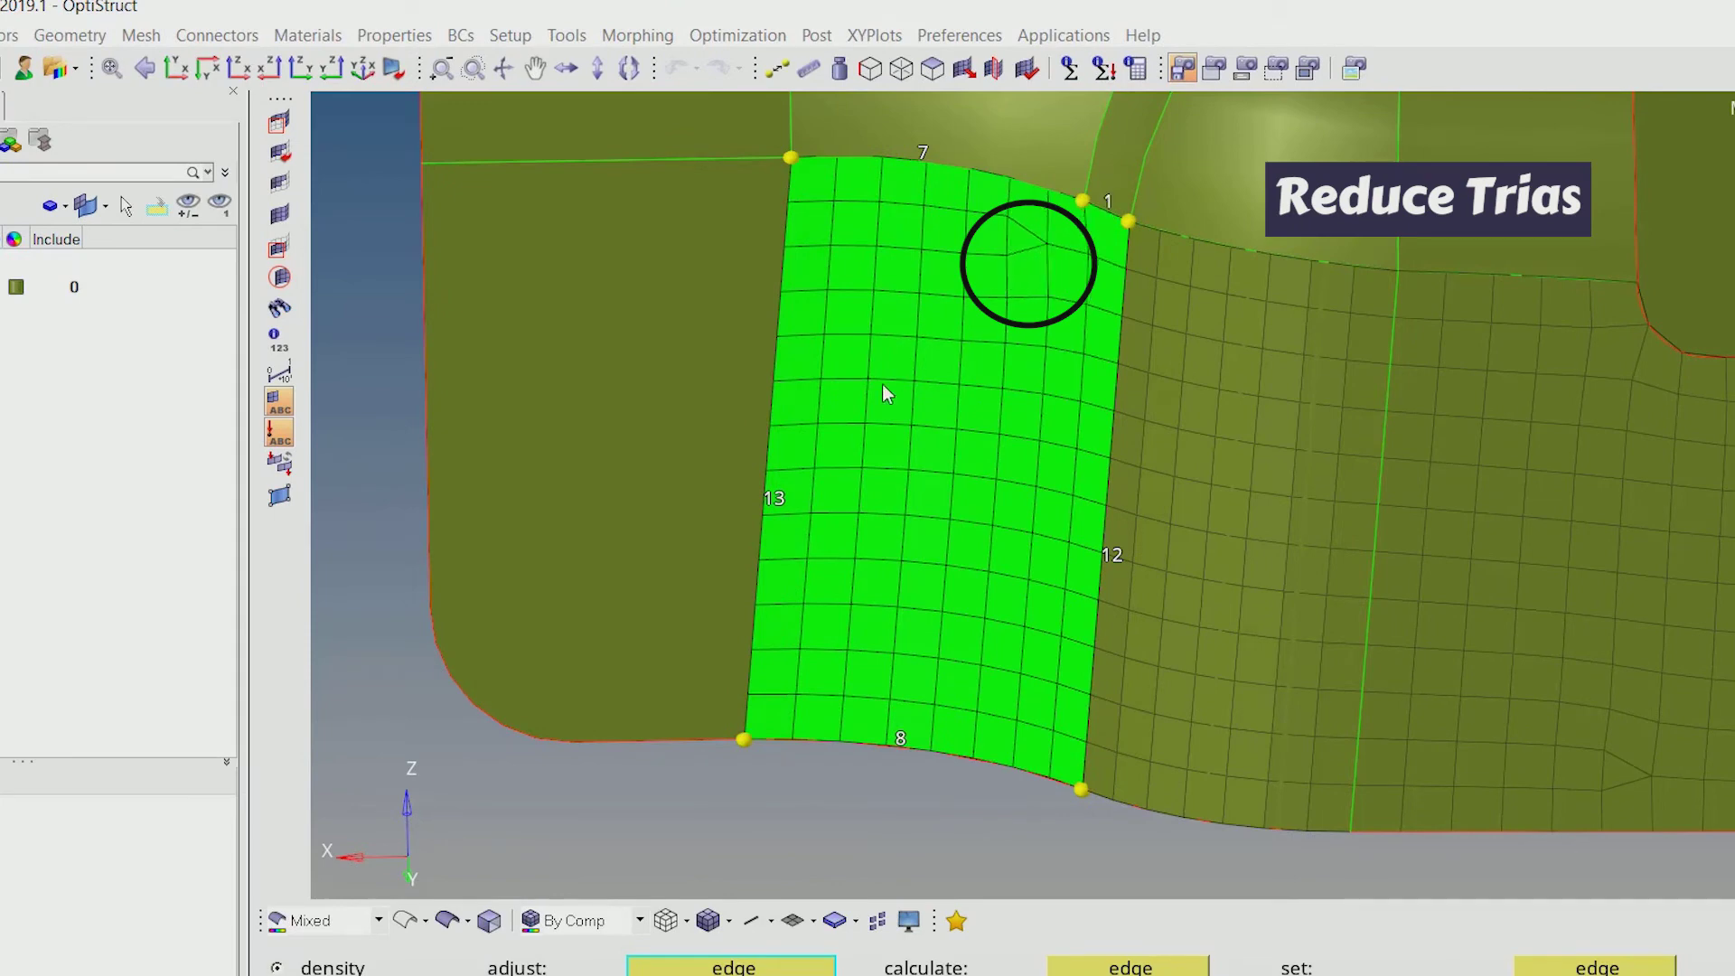
# Accept the strip with left edge at 12 nodes, then mesh the surface beside the slot as a regular quad grid with right edge at 10
pyautogui.rightClick(769, 501)
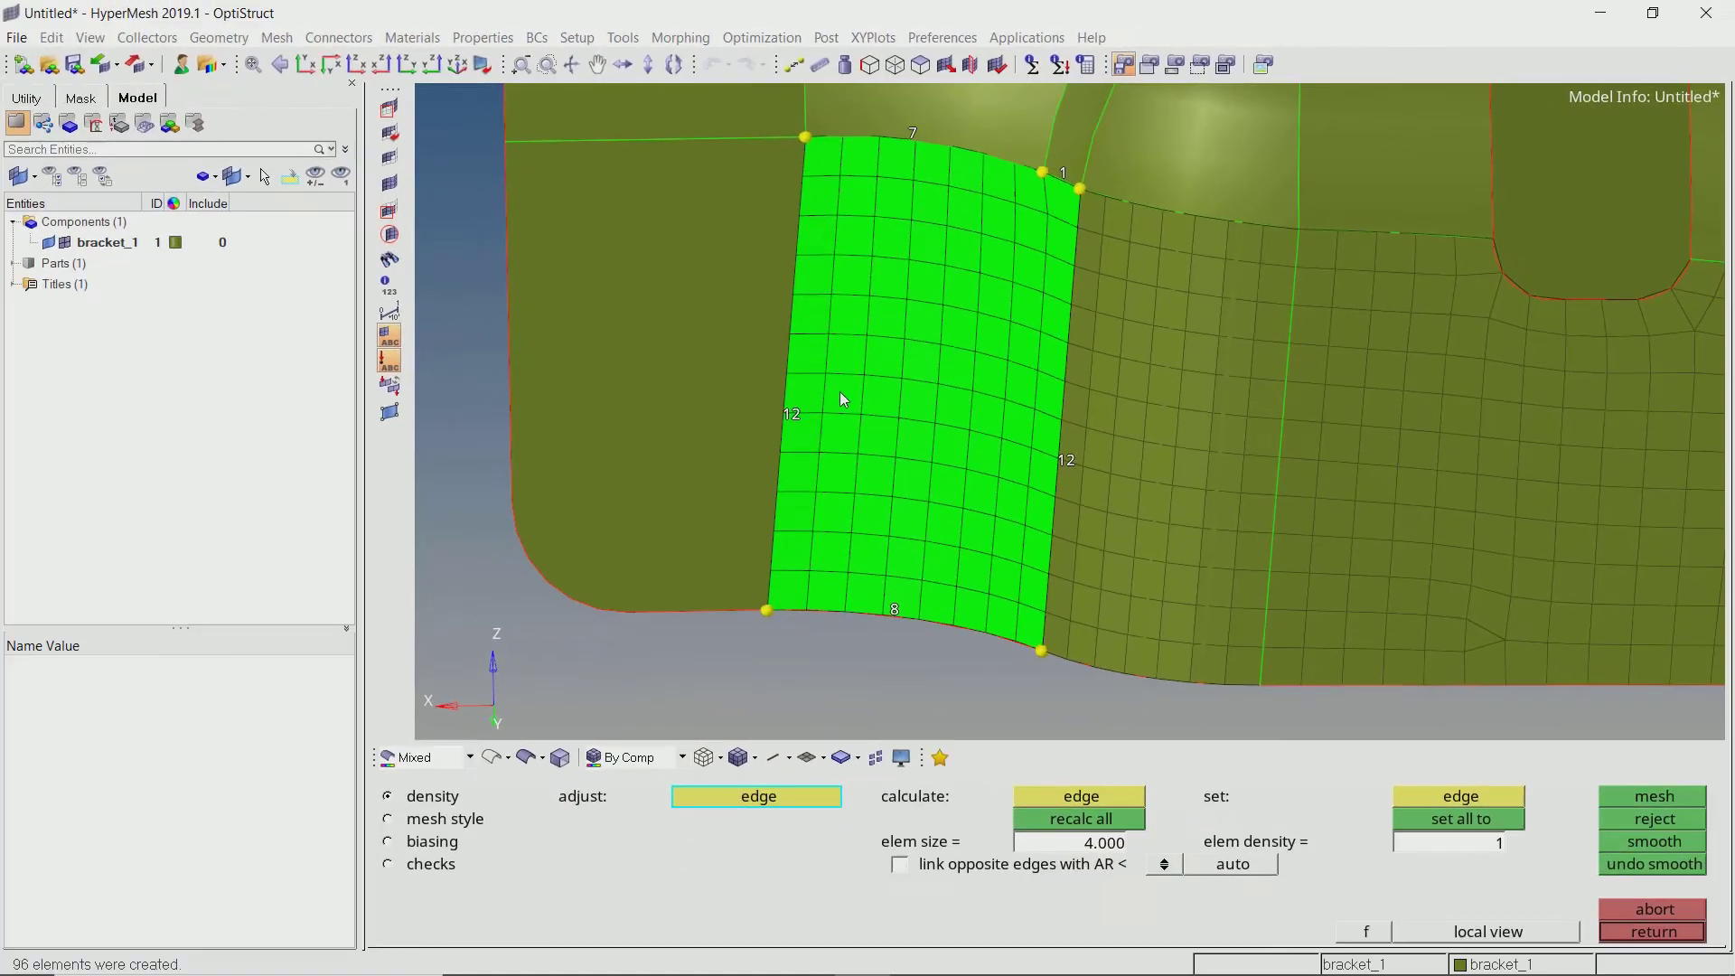
pyautogui.middleClick(839, 392)
pyautogui.click(1011, 377)
pyautogui.middleClick(1013, 376)
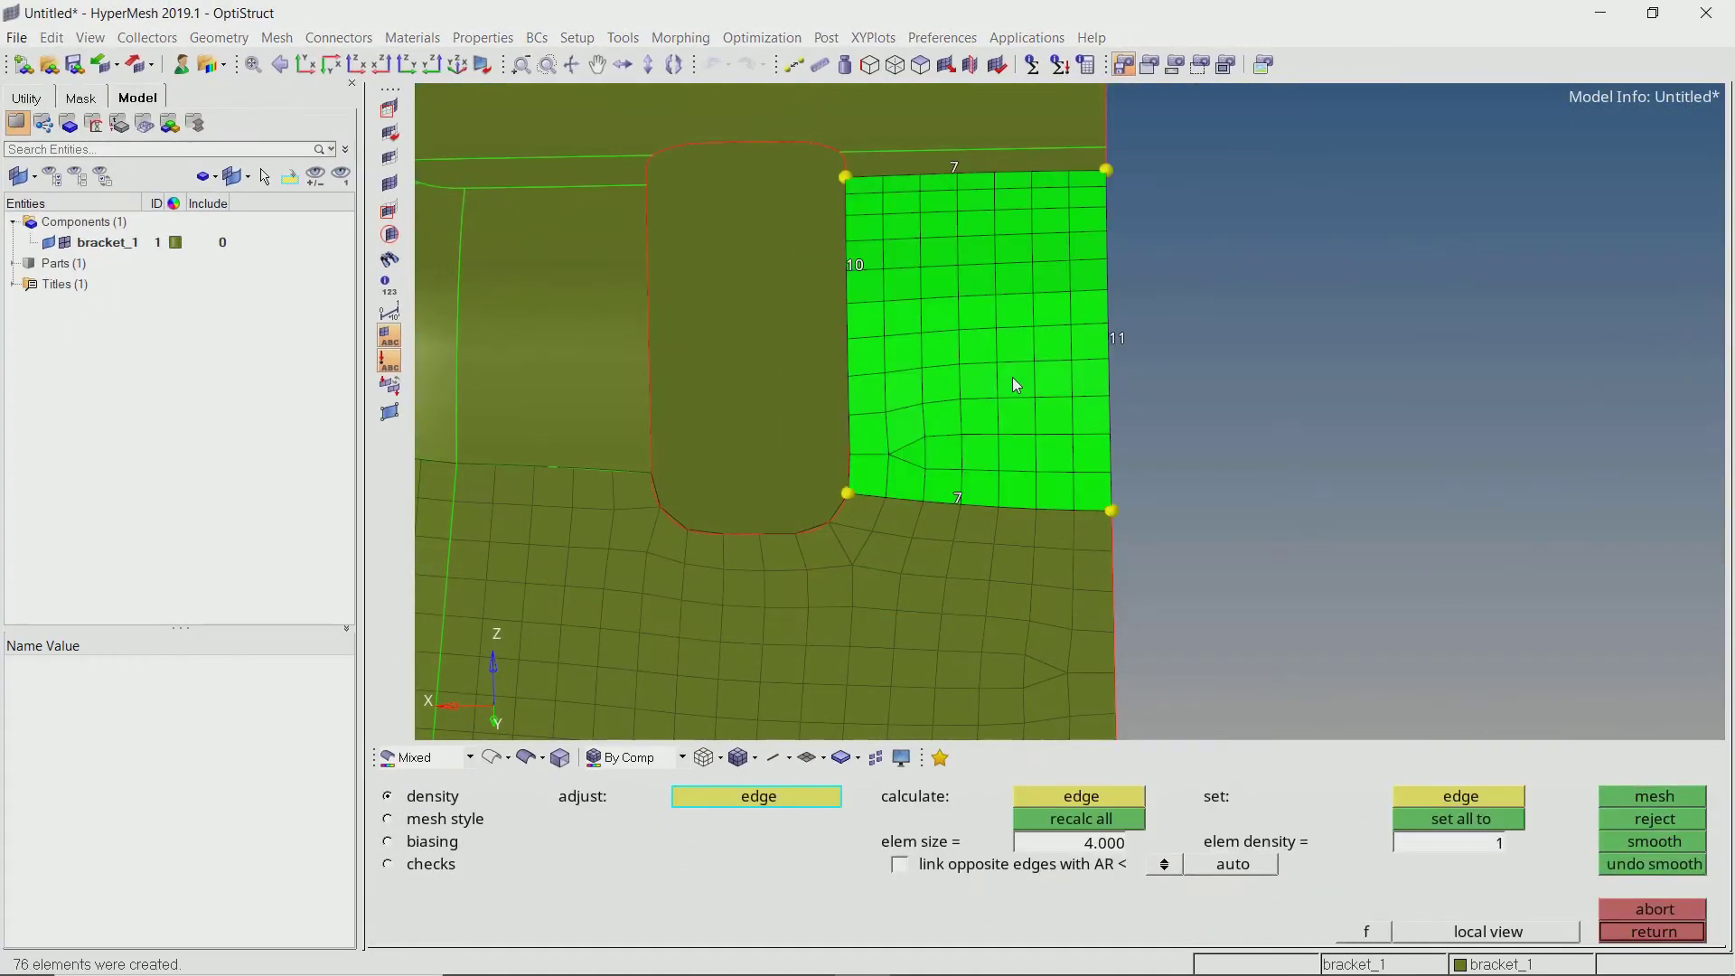
pyautogui.rightClick(1117, 337)
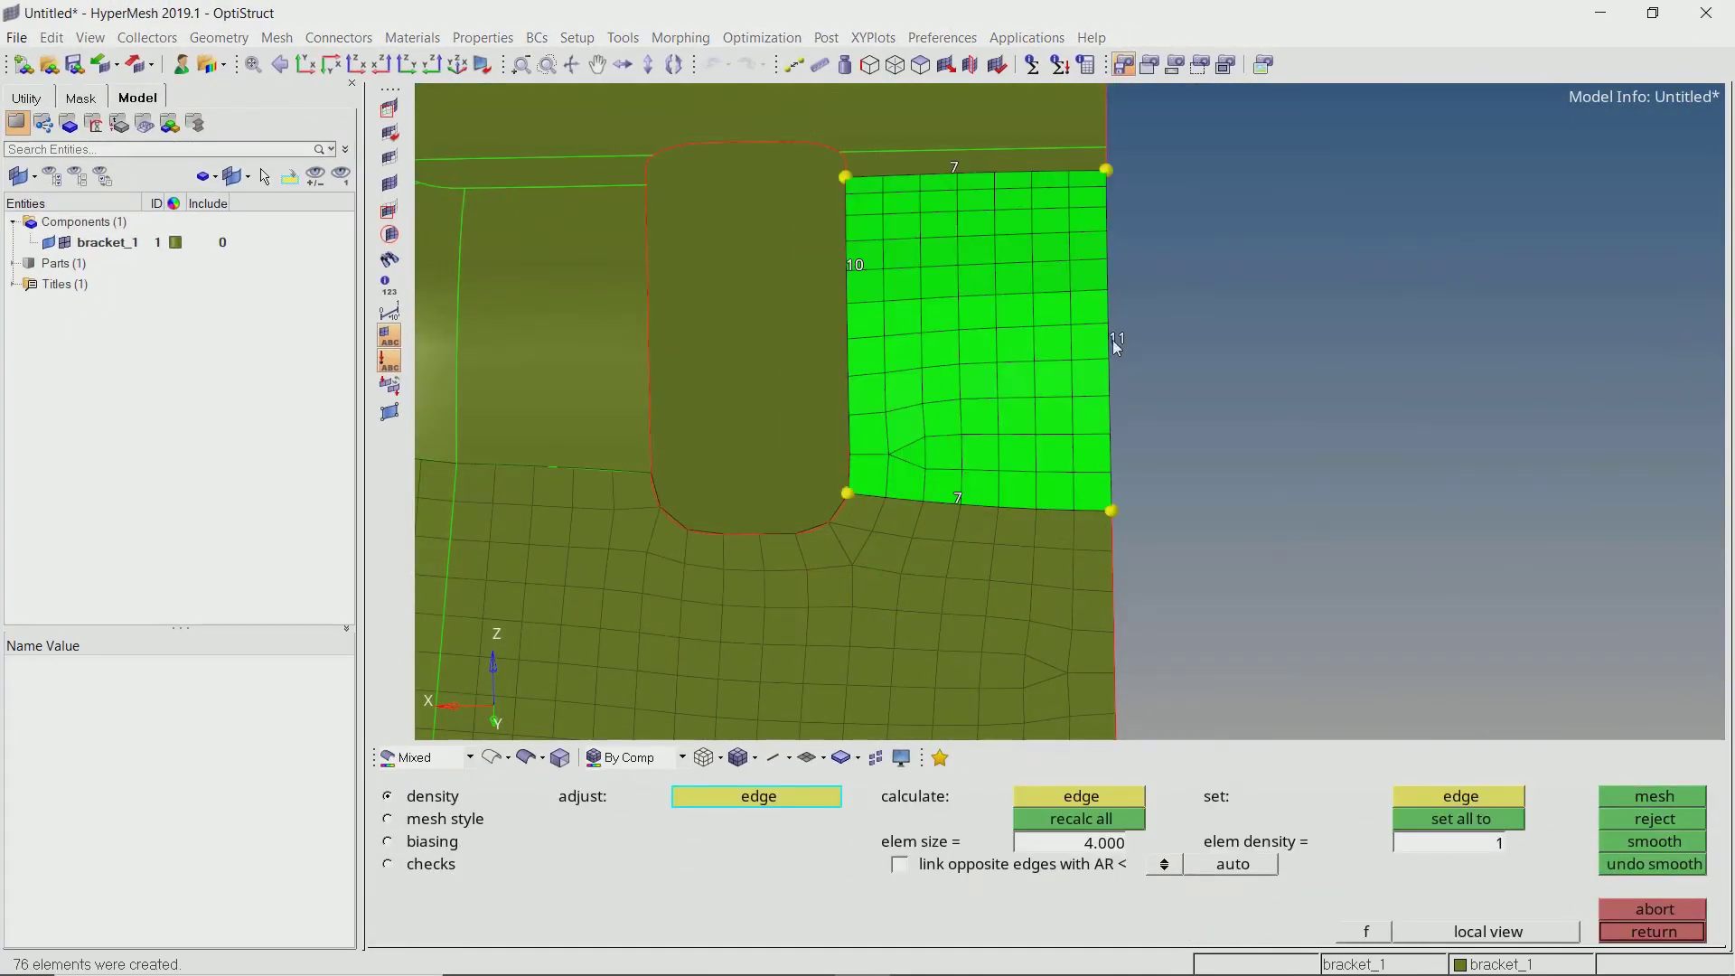
pyautogui.middleClick(1048, 328)
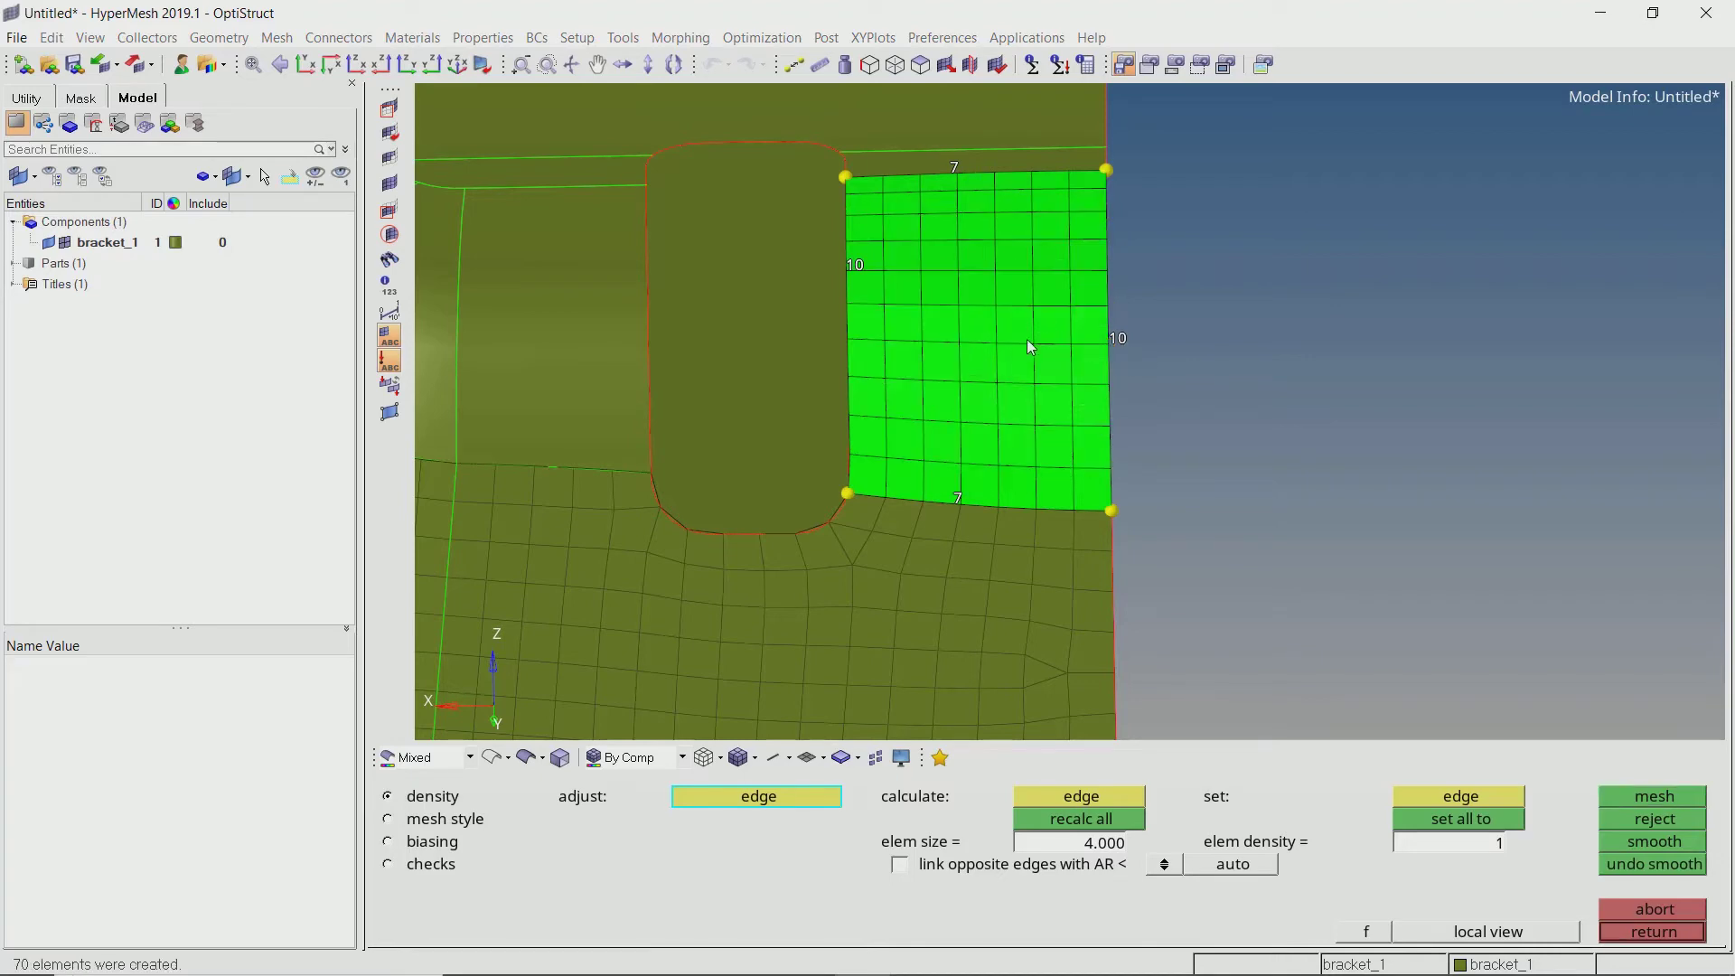
pyautogui.keyDown('ctrl'); pyautogui.moveTo(990, 346); pyautogui.dragTo(1045, 340, button='right'); pyautogui.keyUp('ctrl')
pyautogui.scroll(-3, 991, 270)
pyautogui.middleClick(990, 272)
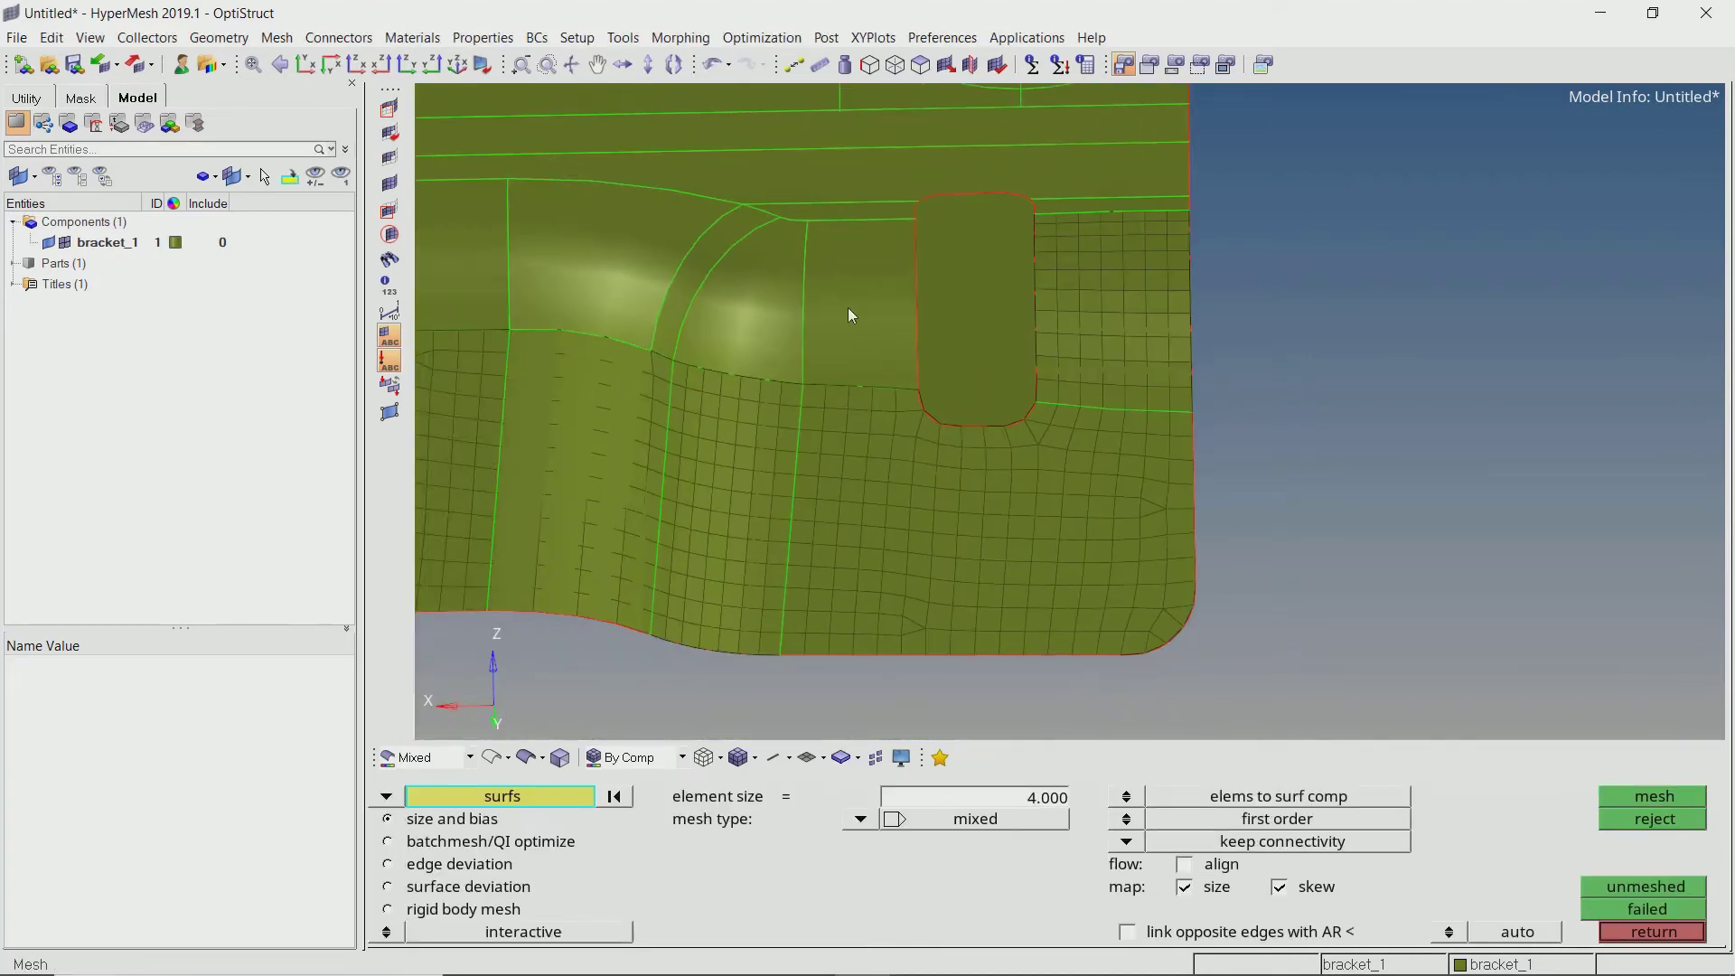
pyautogui.scroll(3, 1002, 359)
# Mesh the fillet, narrow strip and adjacent larger surface, setting its top edge to 7 nodes
pyautogui.click(1001, 359)
pyautogui.middleClick(1002, 359)
pyautogui.scroll(-3, 967, 335)
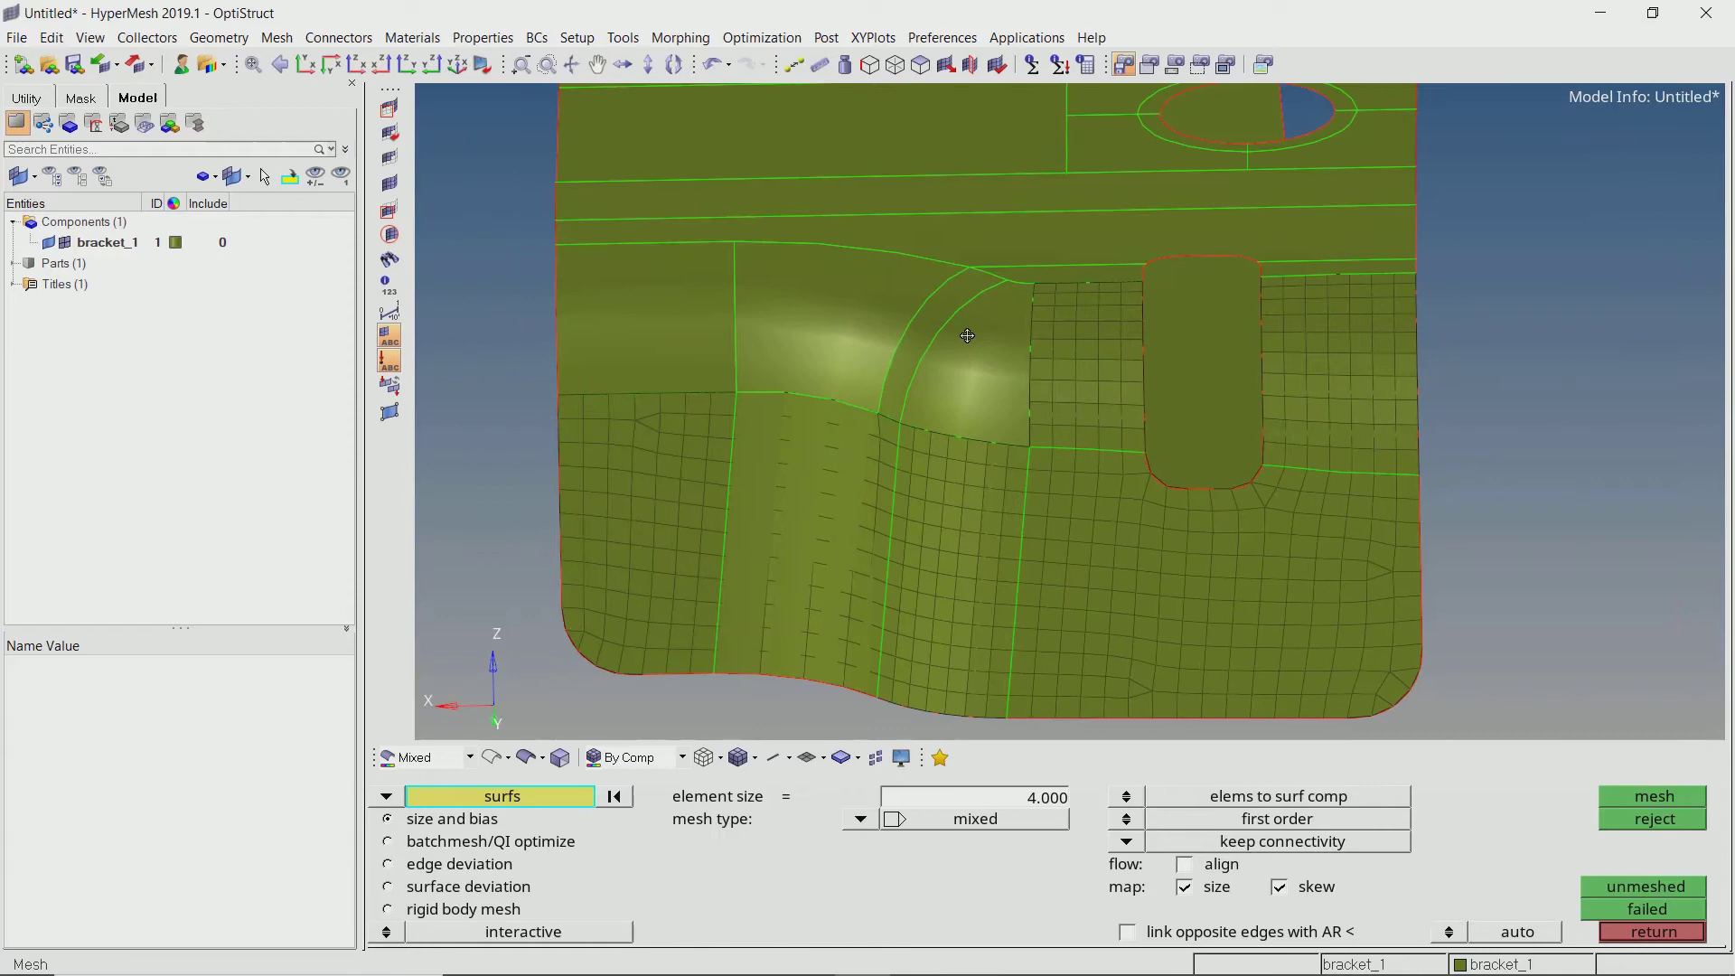
pyautogui.scroll(3, 967, 336)
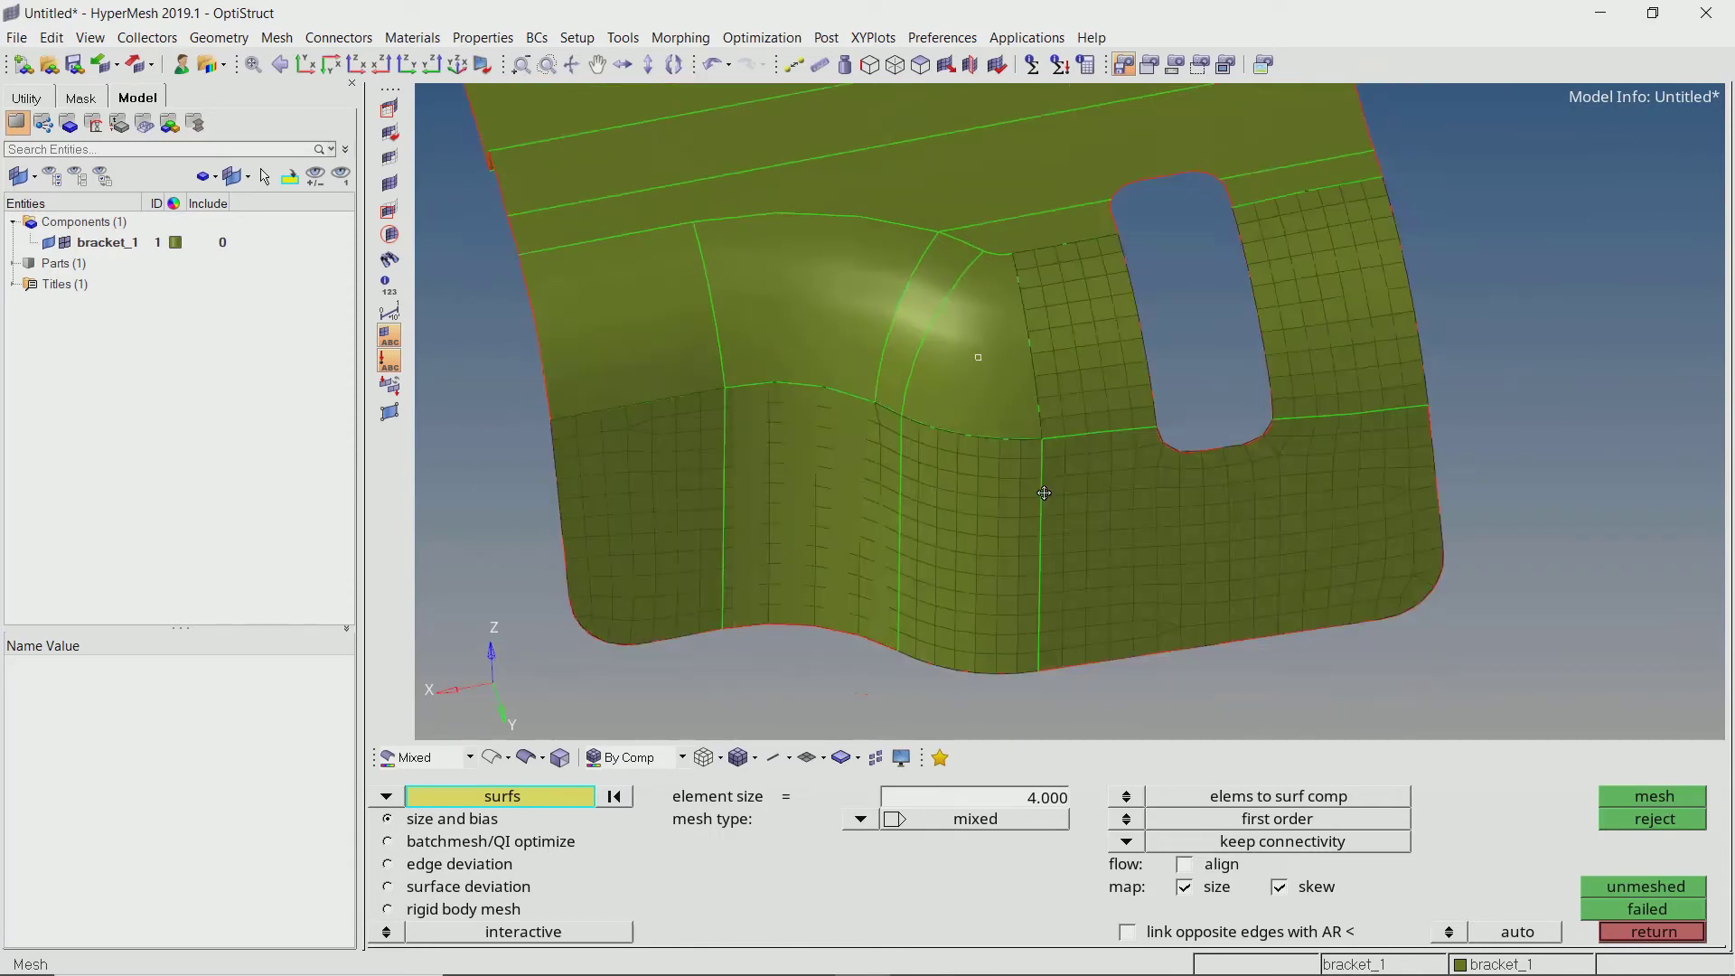
pyautogui.scroll(2, 989, 323)
pyautogui.click(981, 338)
pyautogui.scroll(1, 937, 326)
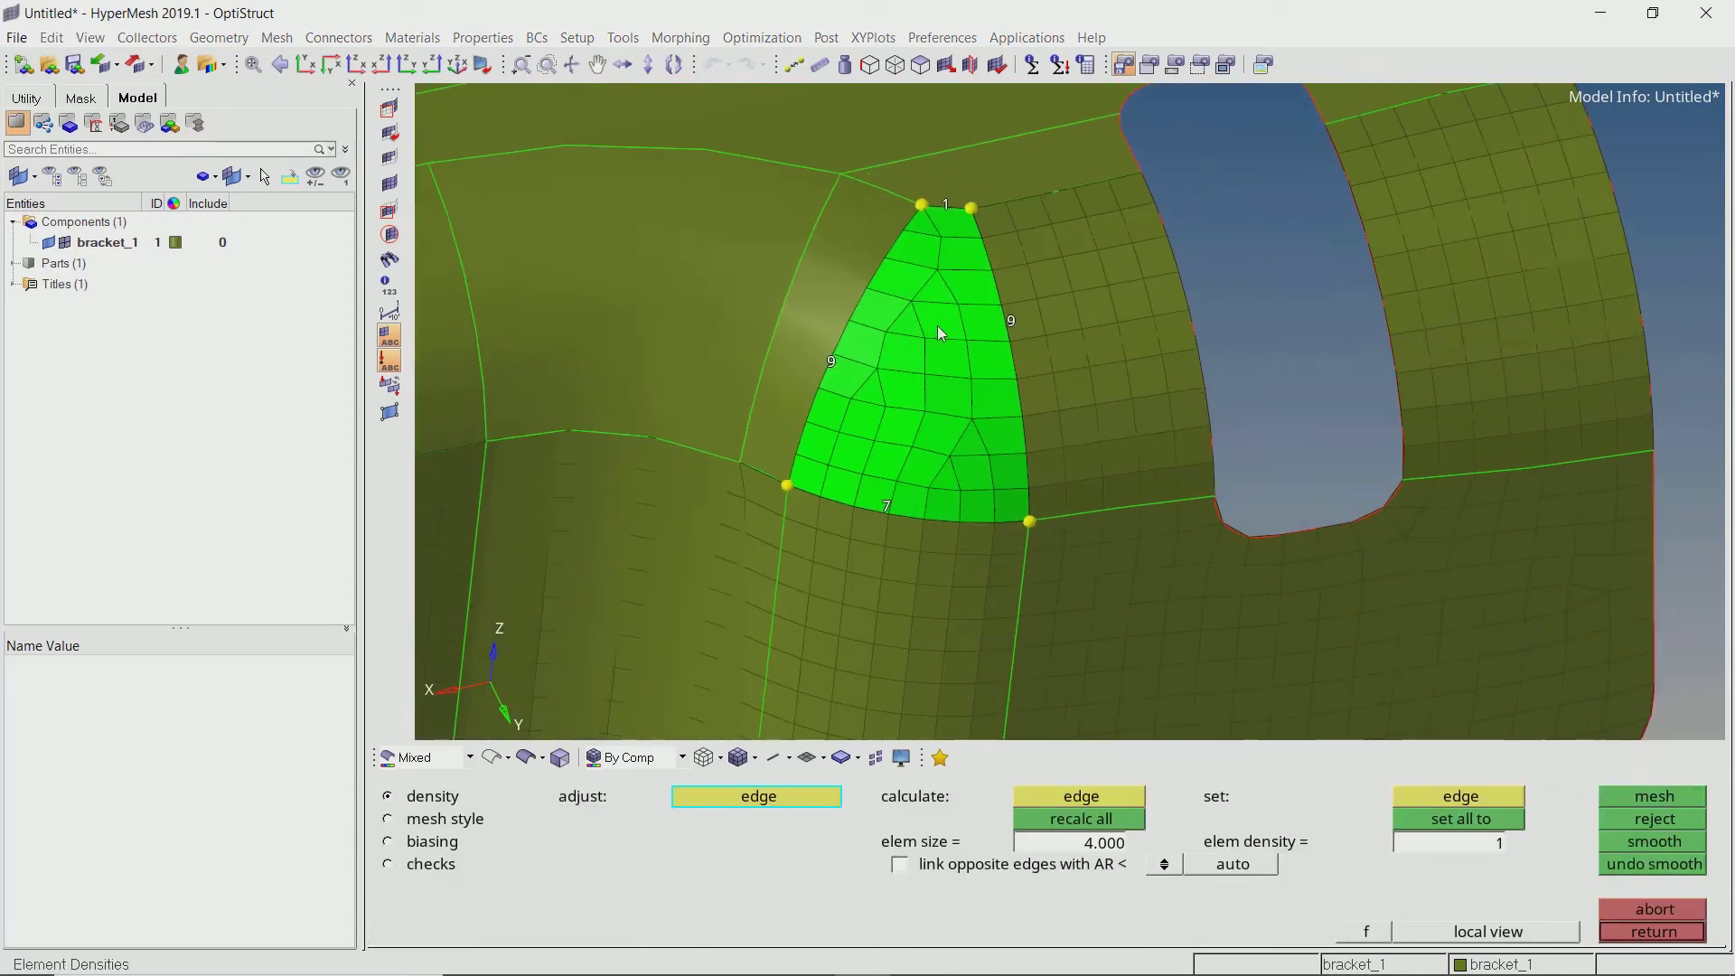
pyautogui.middleClick(937, 325)
pyautogui.click(814, 307)
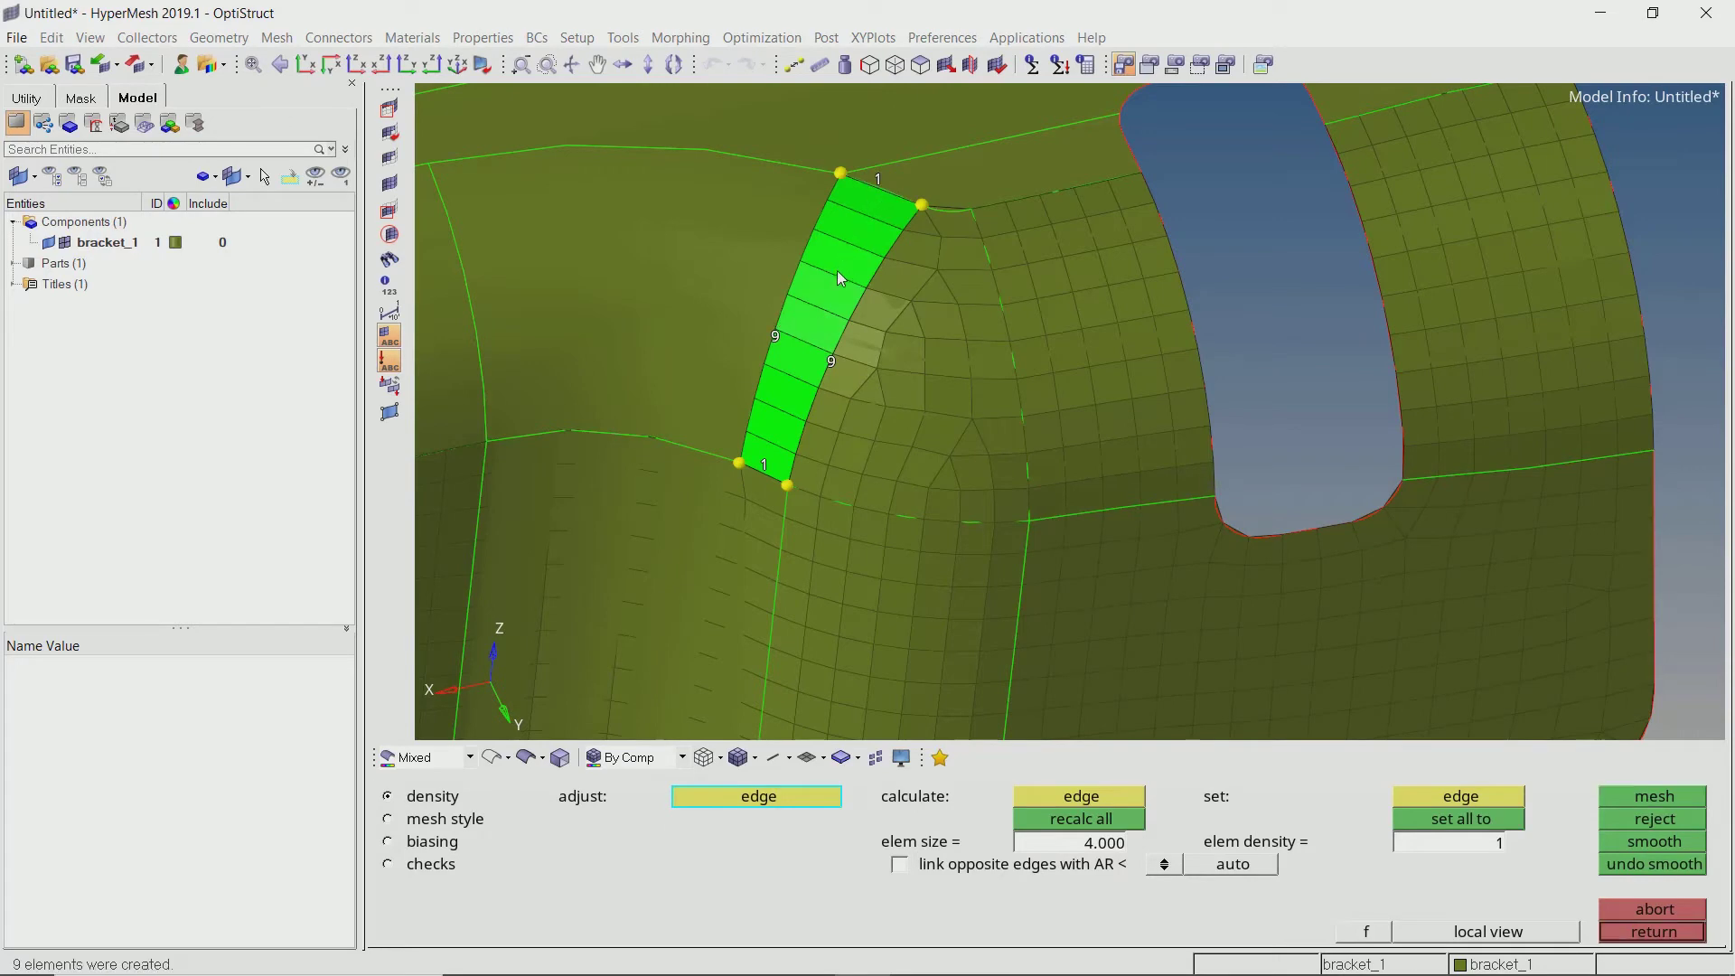
pyautogui.middleClick(814, 294)
pyautogui.click(801, 303)
pyautogui.rightClick(776, 170)
pyautogui.rightClick(776, 170)
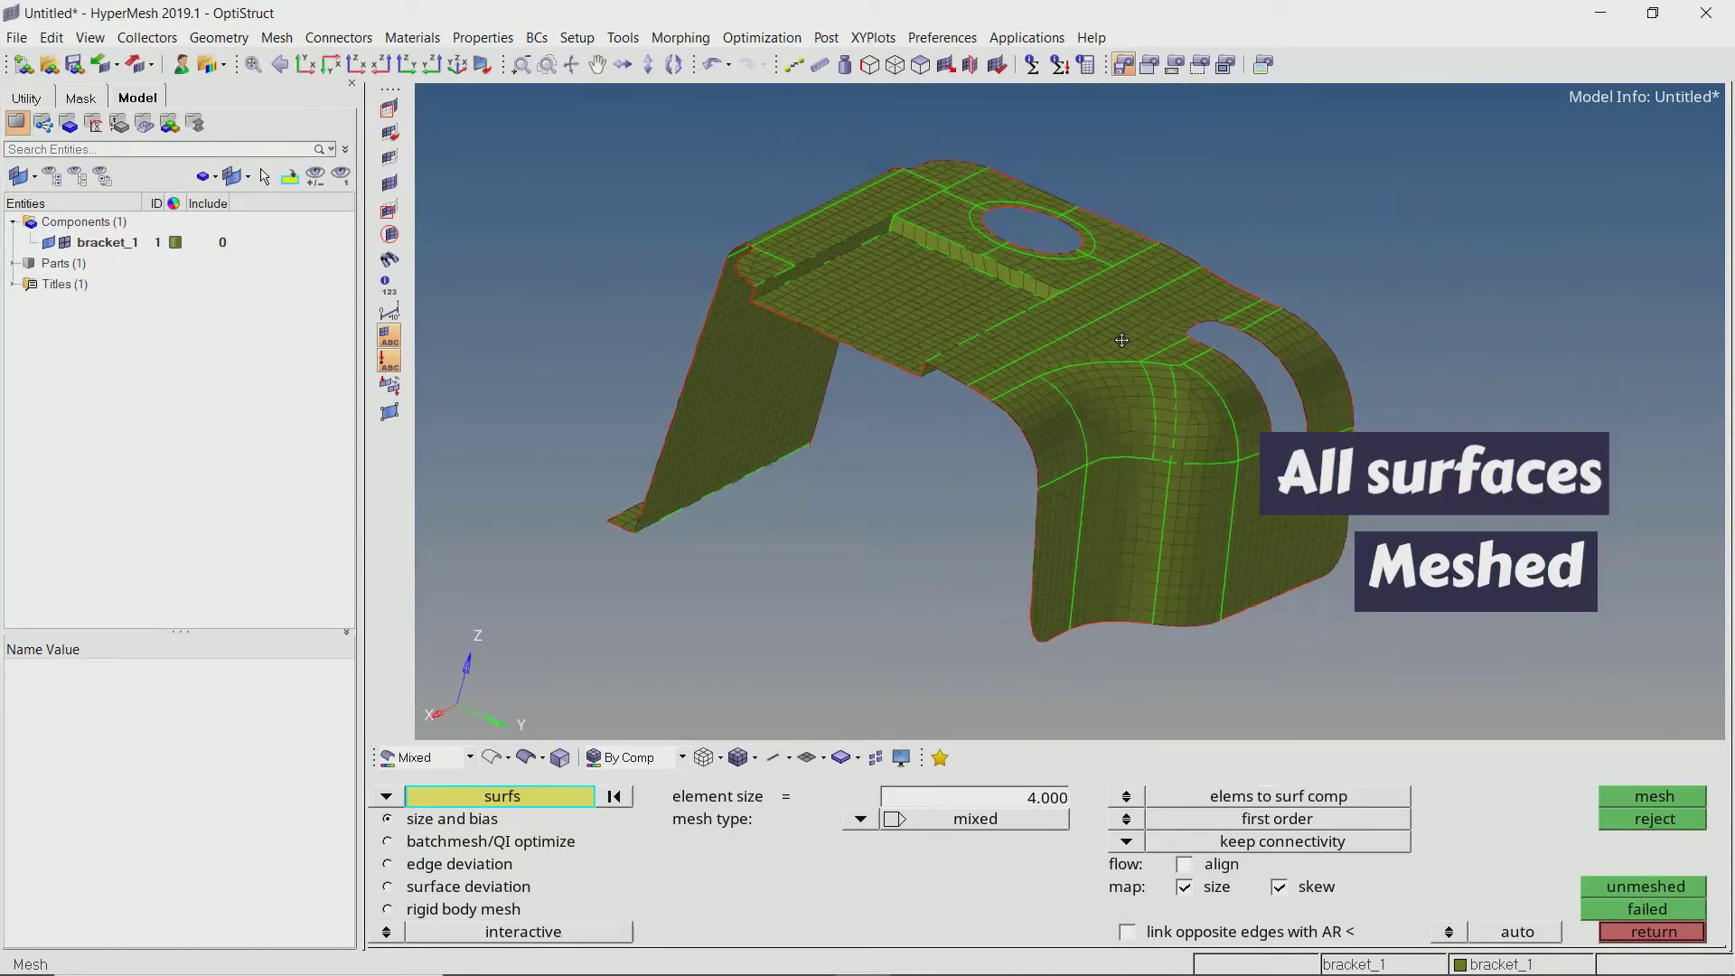
# Leave the automesh panel and return to the 2D page
pyautogui.press('Escape')
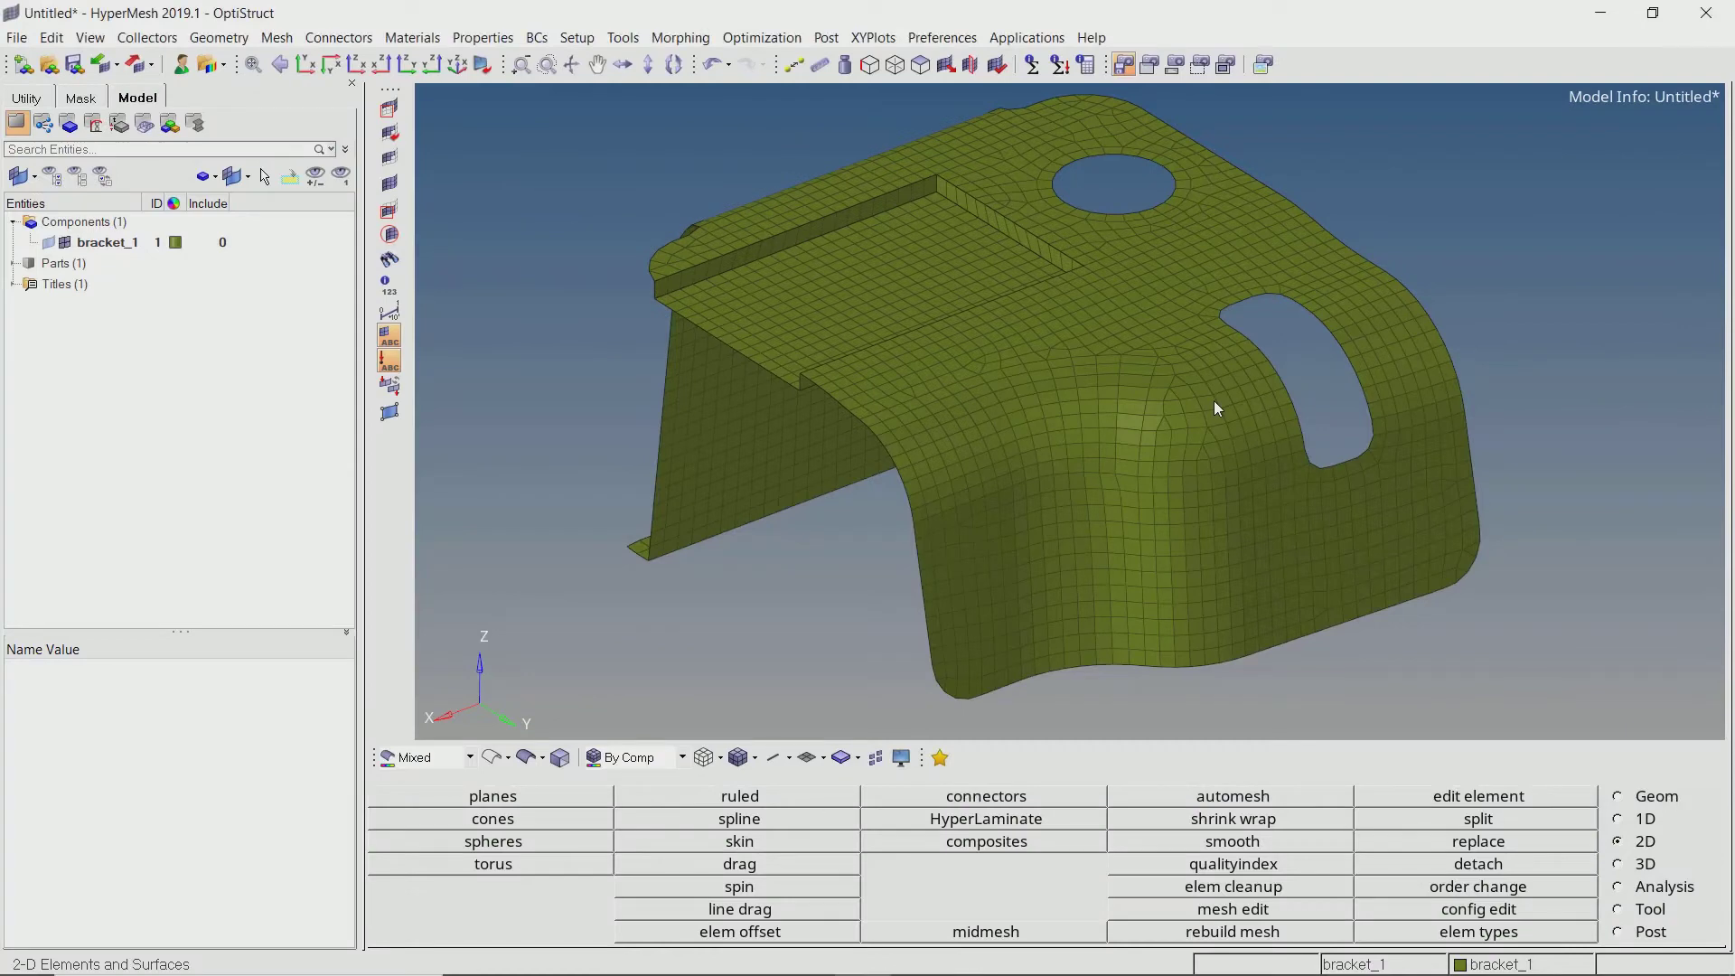
# Run the quality index check showing 0% failing thresholds, inspect the mesh side-on, and bring up cleanup tools
pyautogui.click(1279, 868)
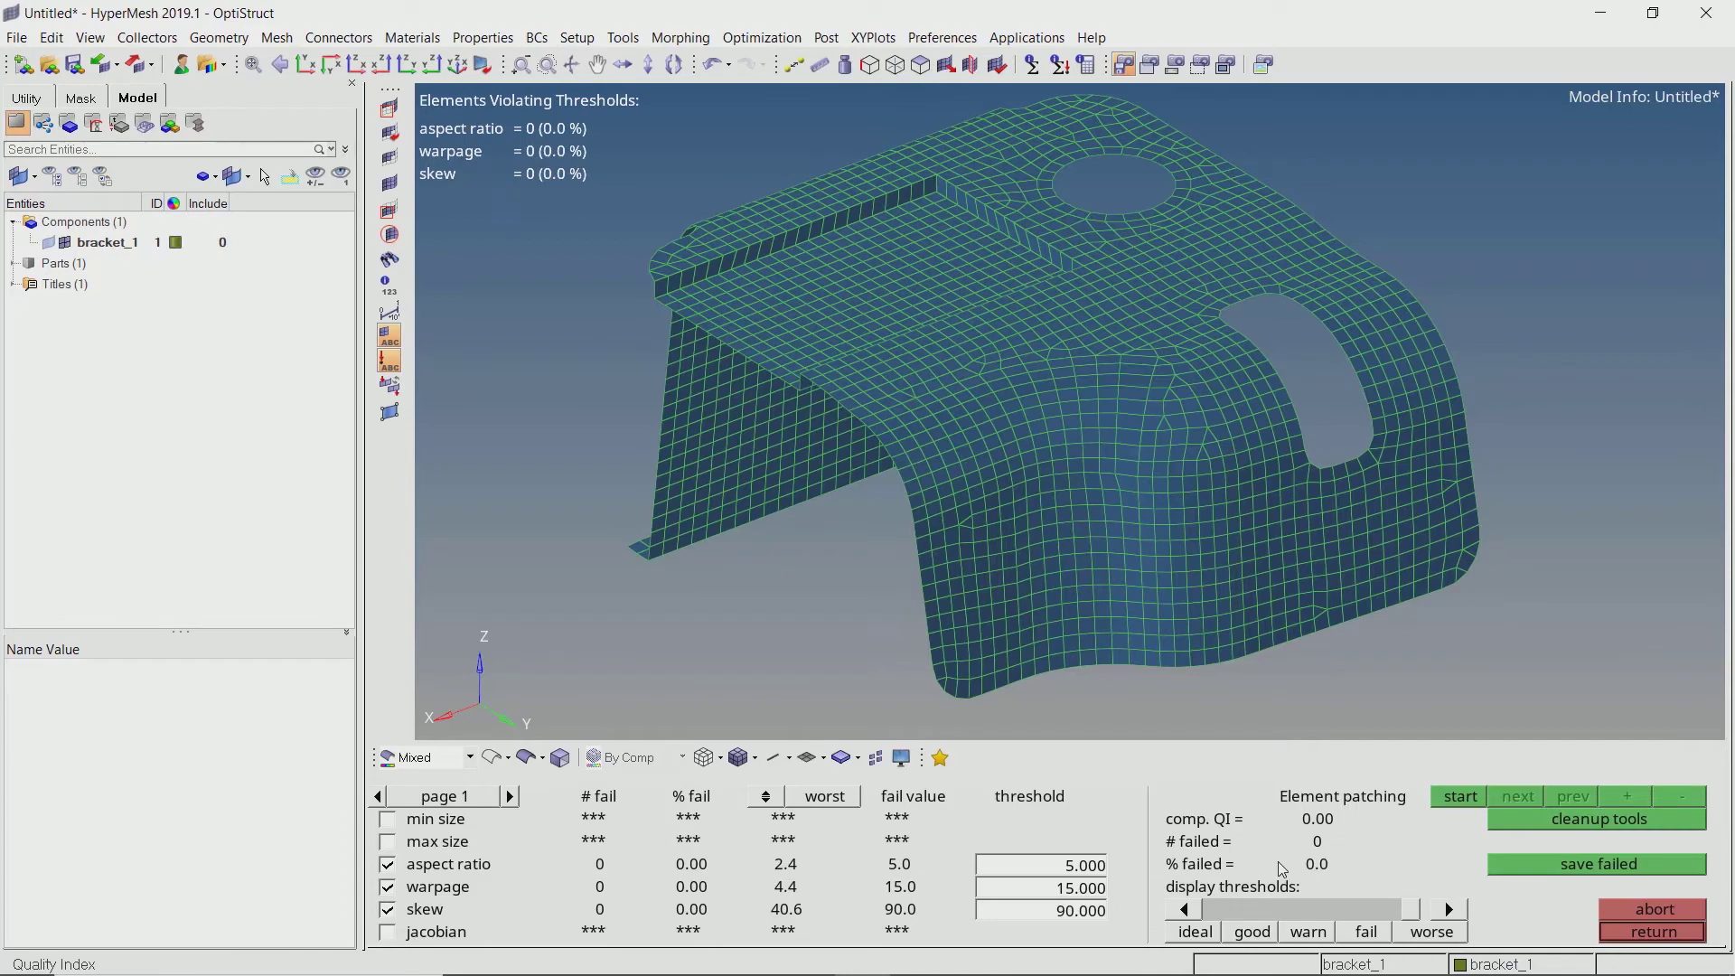
pyautogui.keyDown('ctrl'); pyautogui.moveTo(1421, 557); pyautogui.dragTo(1304, 544, button='right'); pyautogui.keyUp('ctrl')
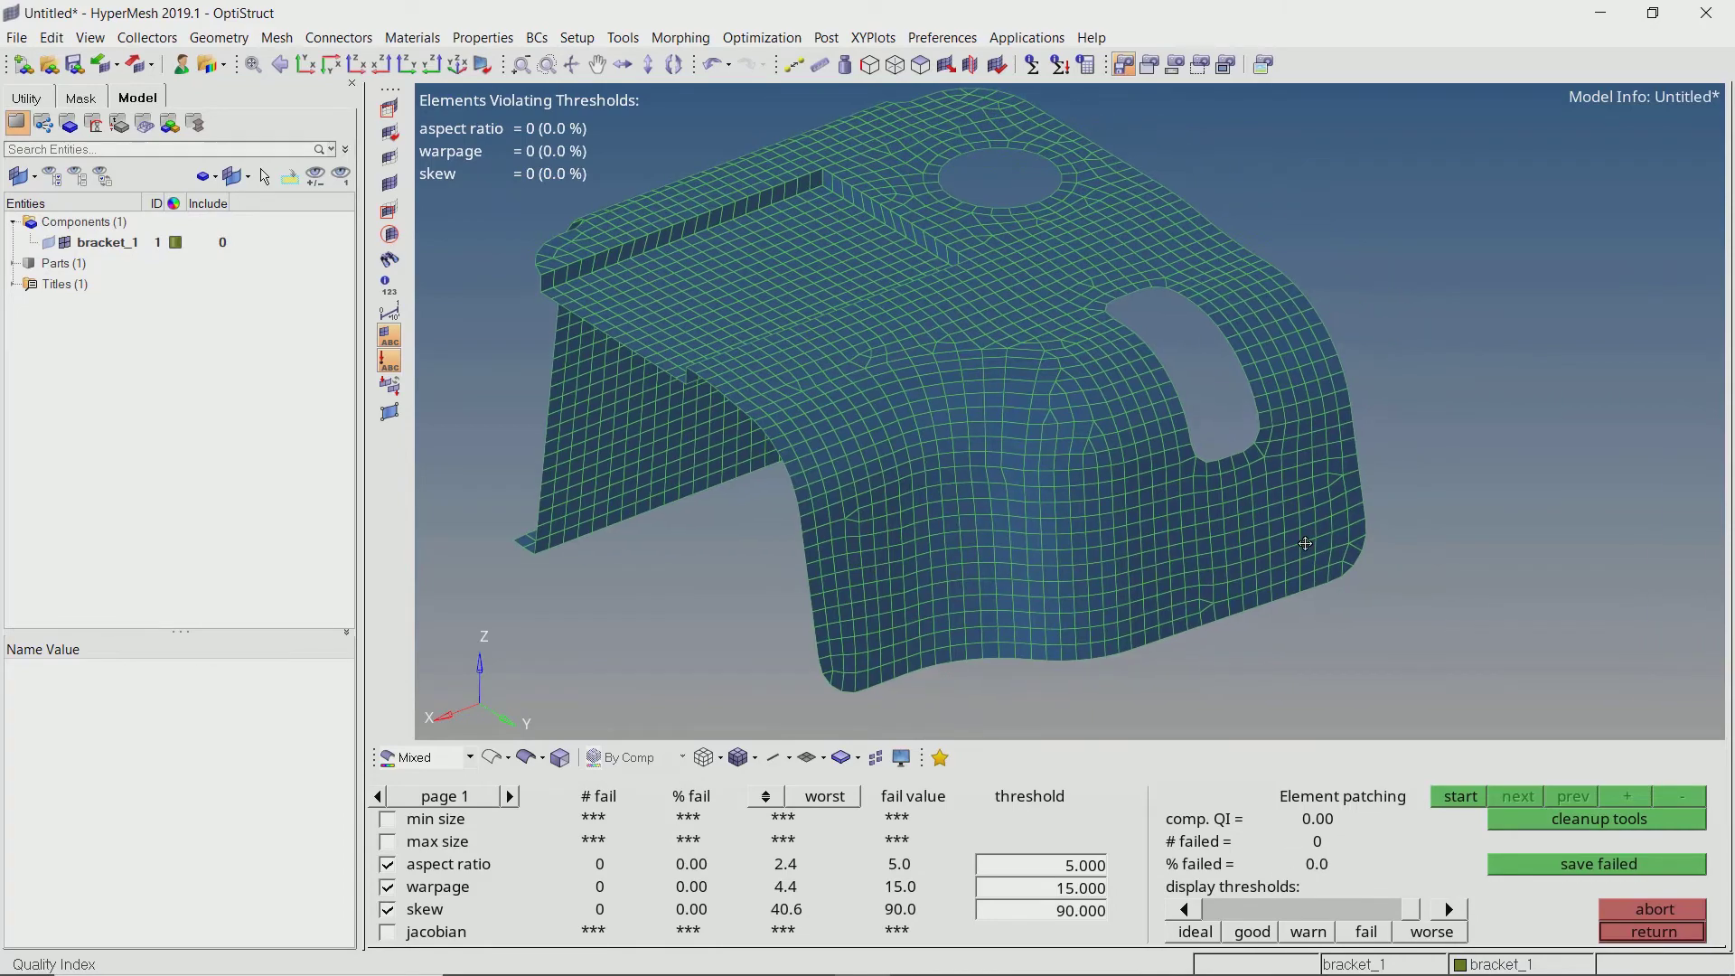
pyautogui.keyDown('ctrl'); pyautogui.moveTo(1330, 540); pyautogui.dragTo(1182, 557); pyautogui.keyUp('ctrl')
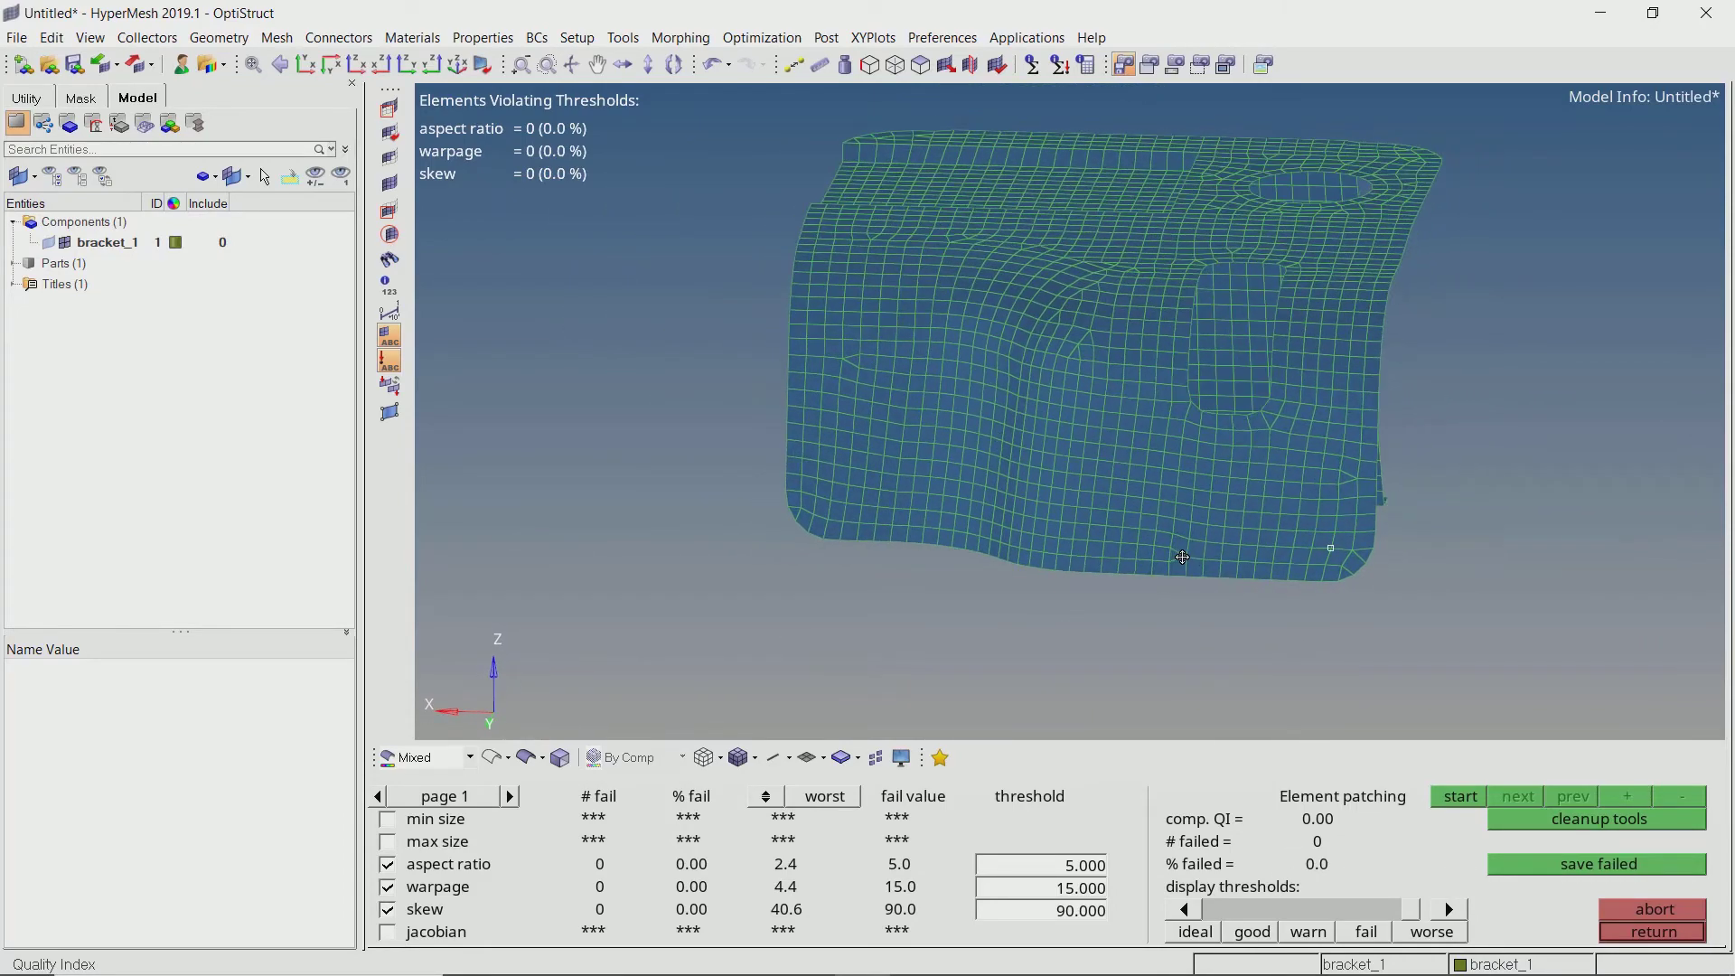
pyautogui.scroll(2, 1351, 556)
pyautogui.scroll(1, 1341, 551)
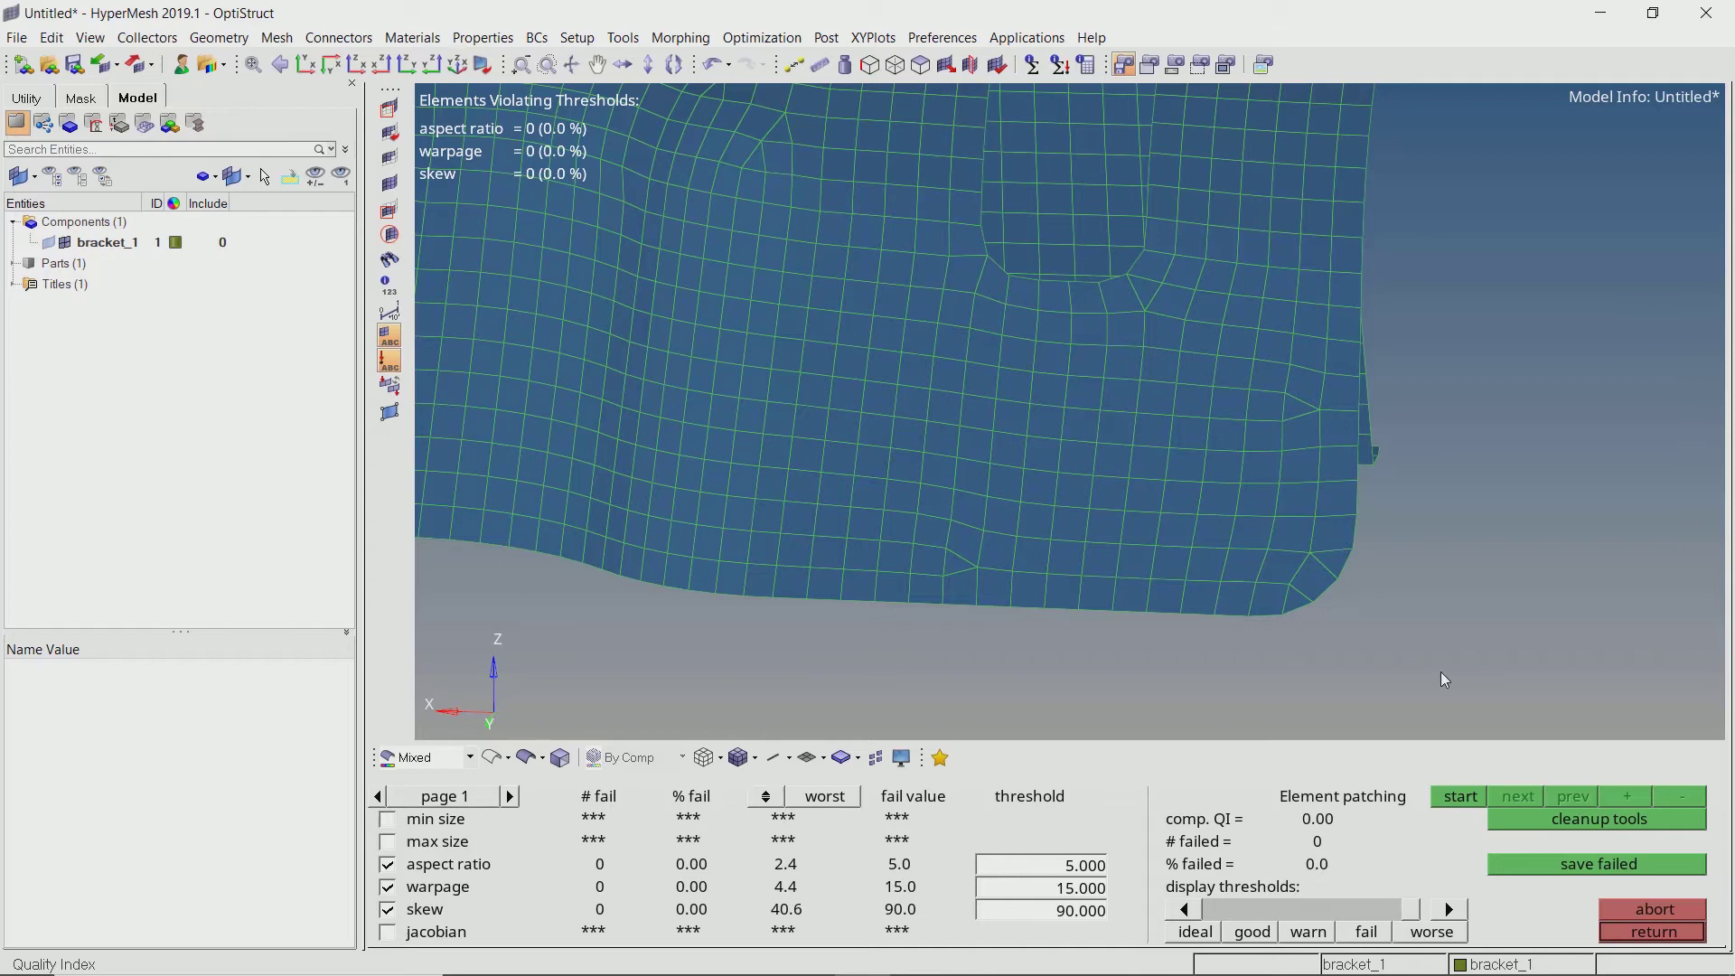
pyautogui.click(1565, 820)
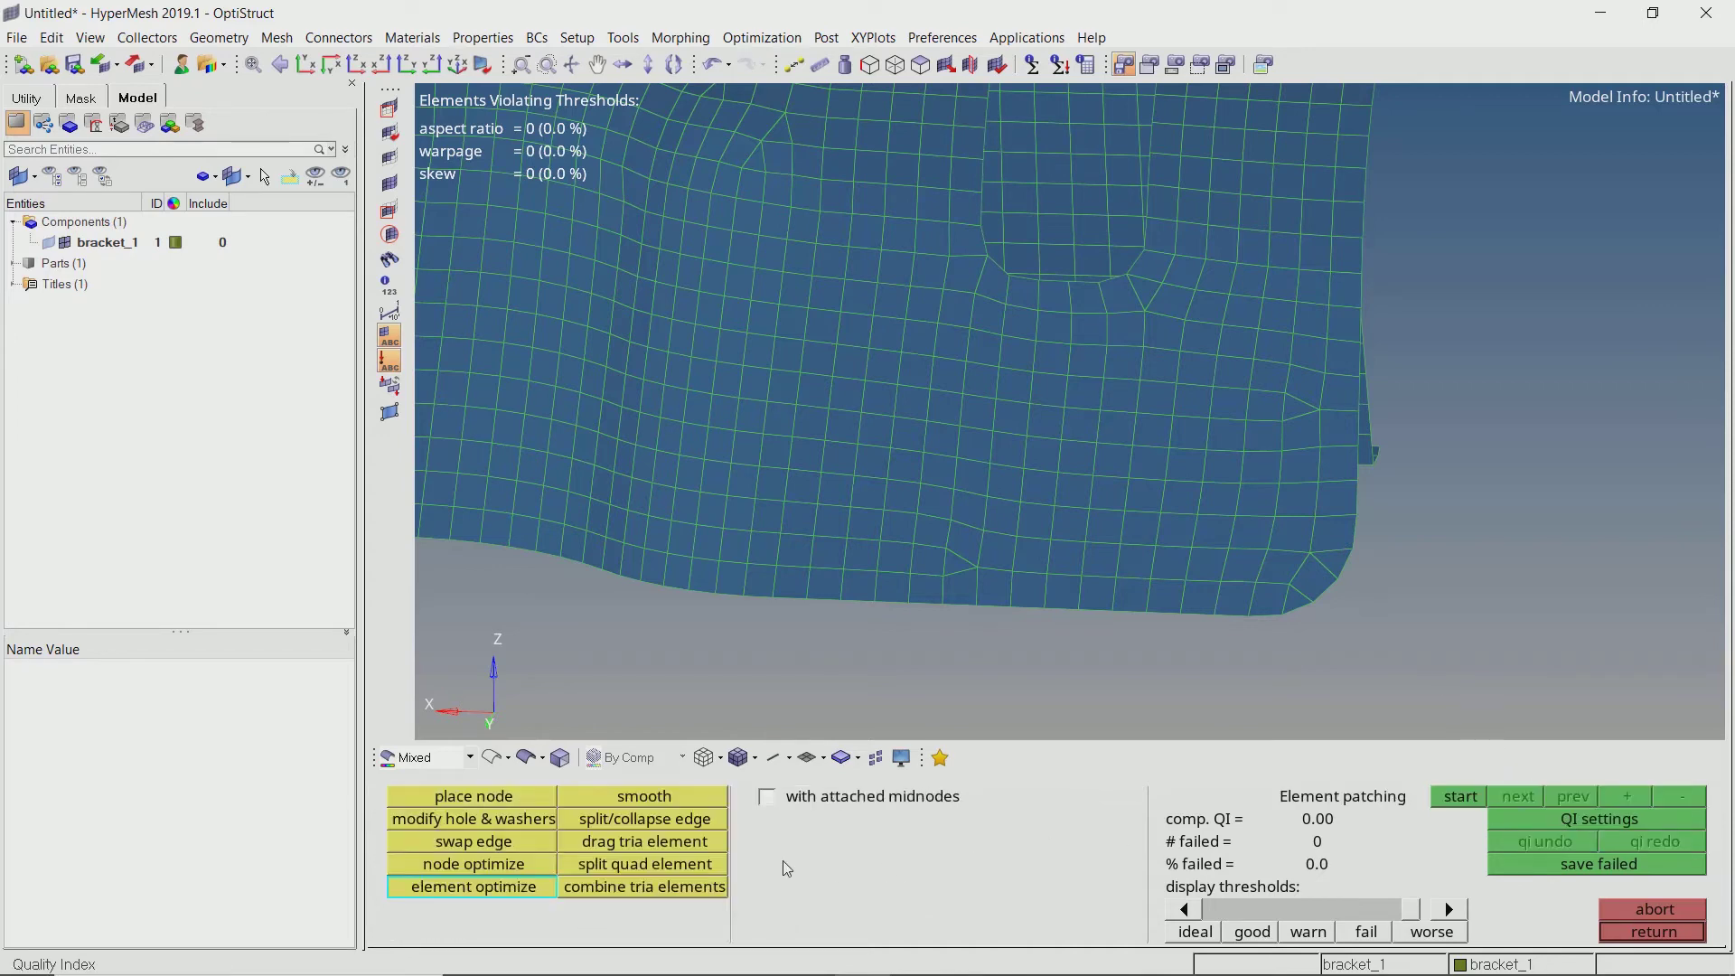
# Drag the lower-corner tria into adjacent quads and combine the tria beside the slot into quads
pyautogui.click(704, 850)
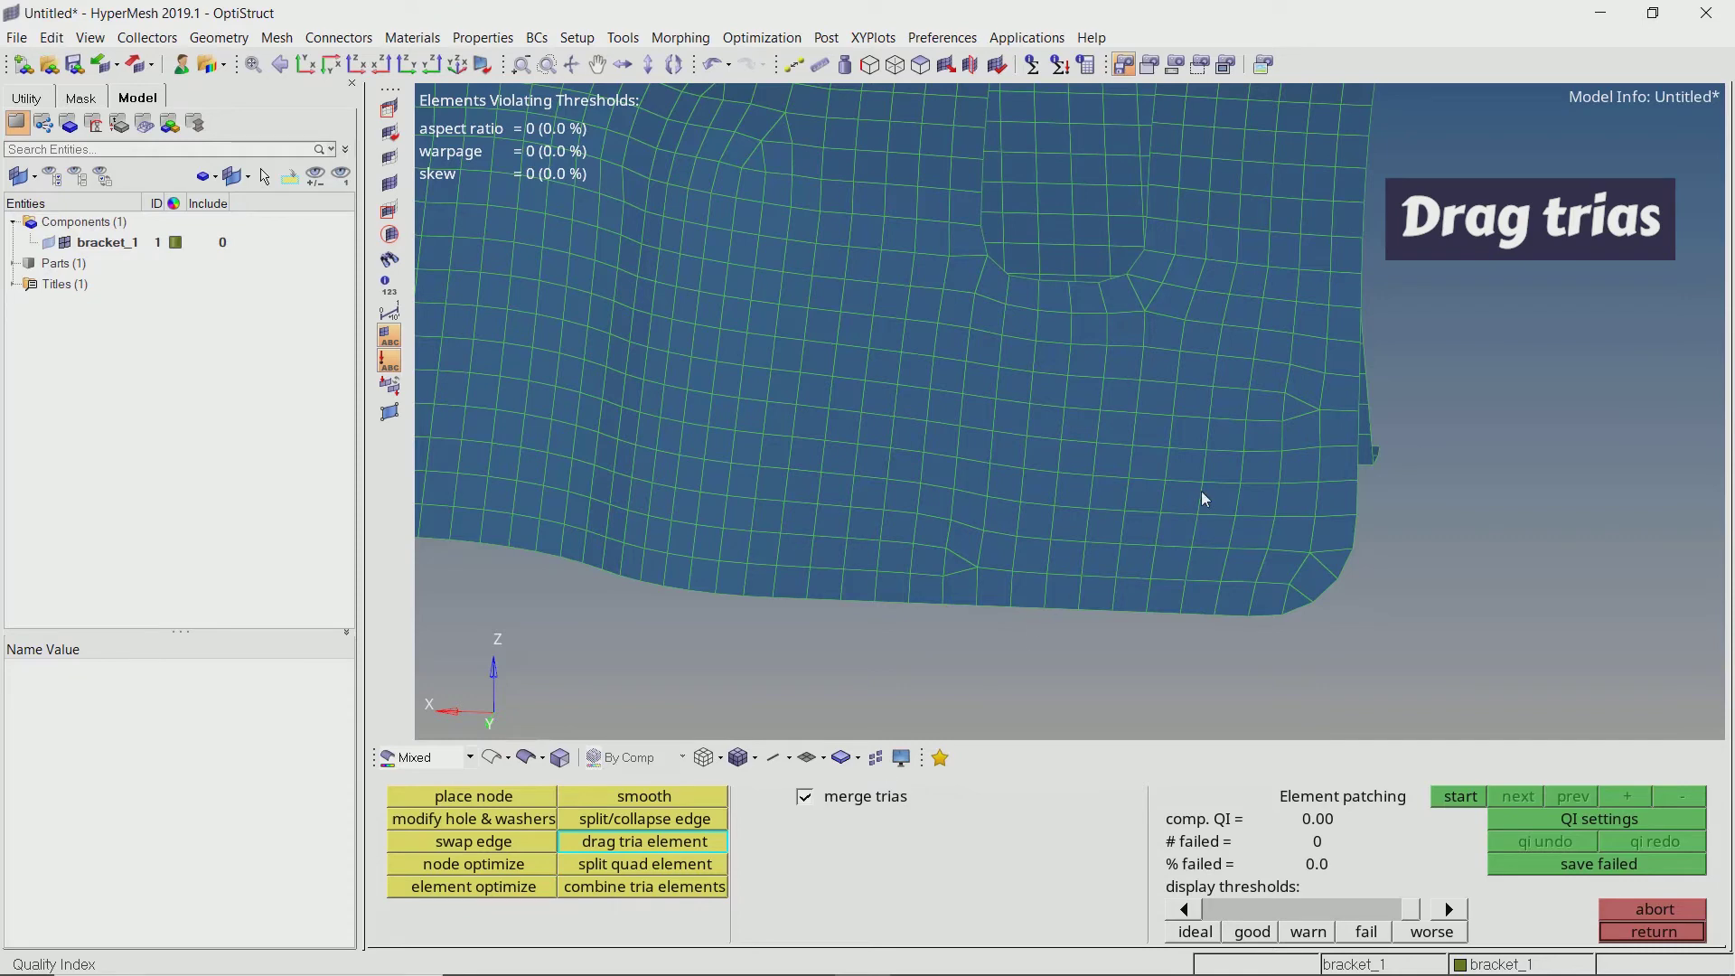
pyautogui.scroll(2, 1342, 576)
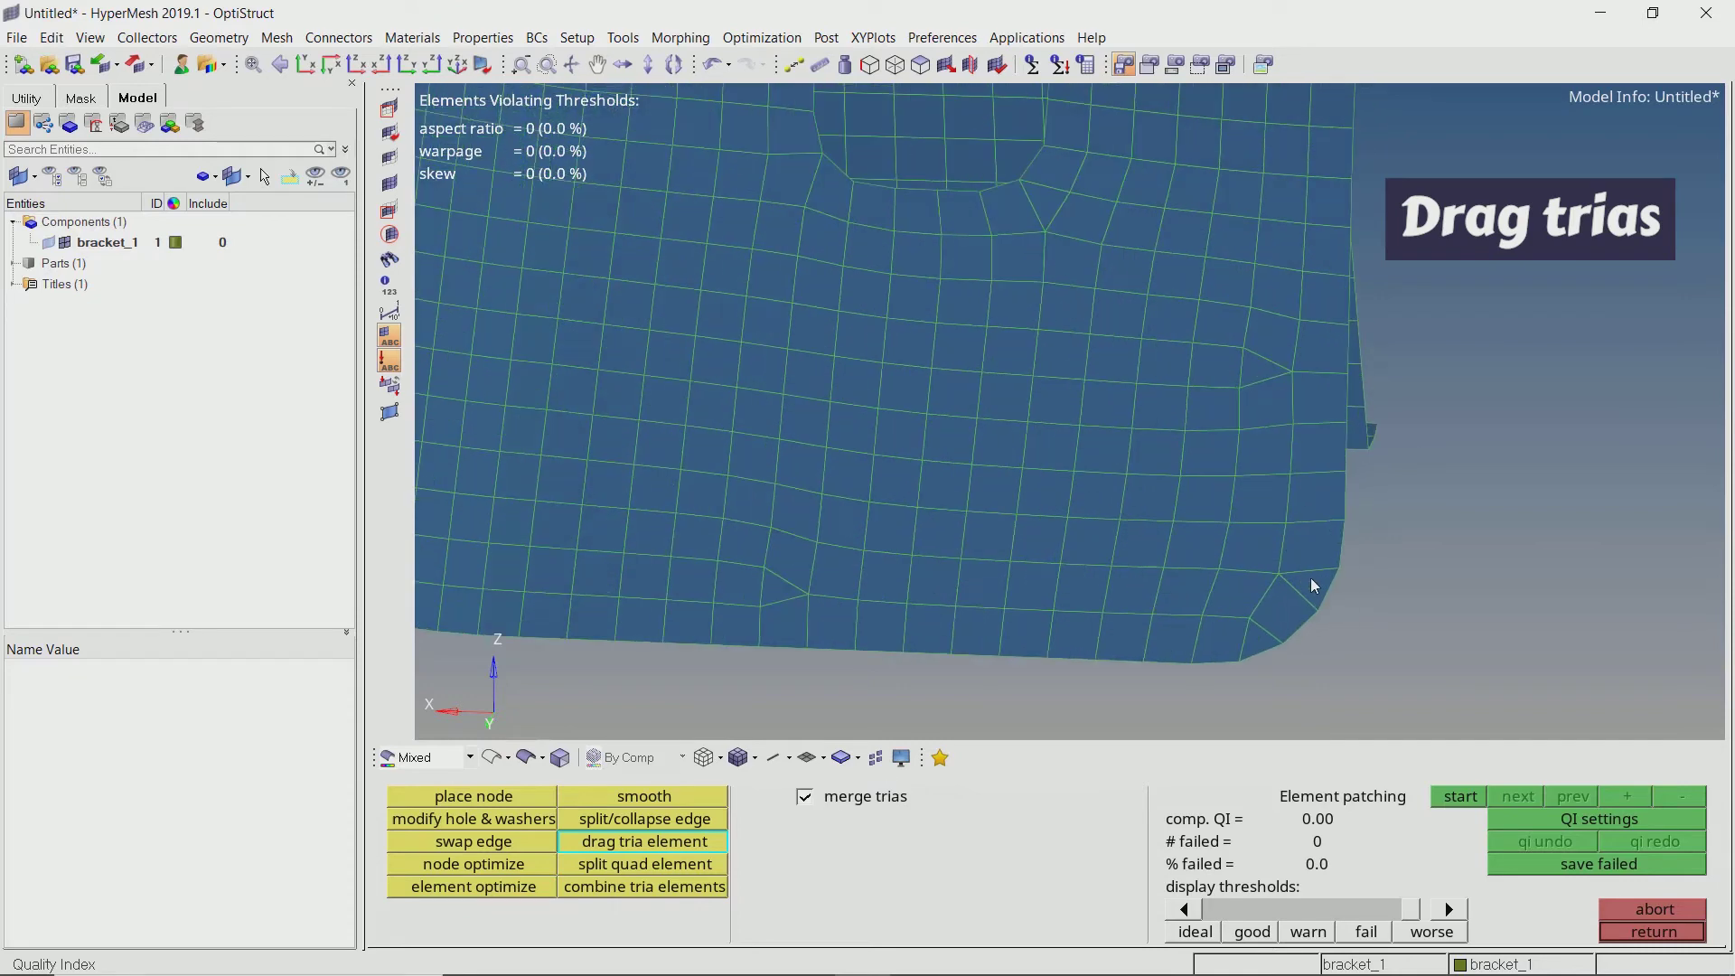
pyautogui.moveTo(1310, 579); pyautogui.dragTo(1281, 637)
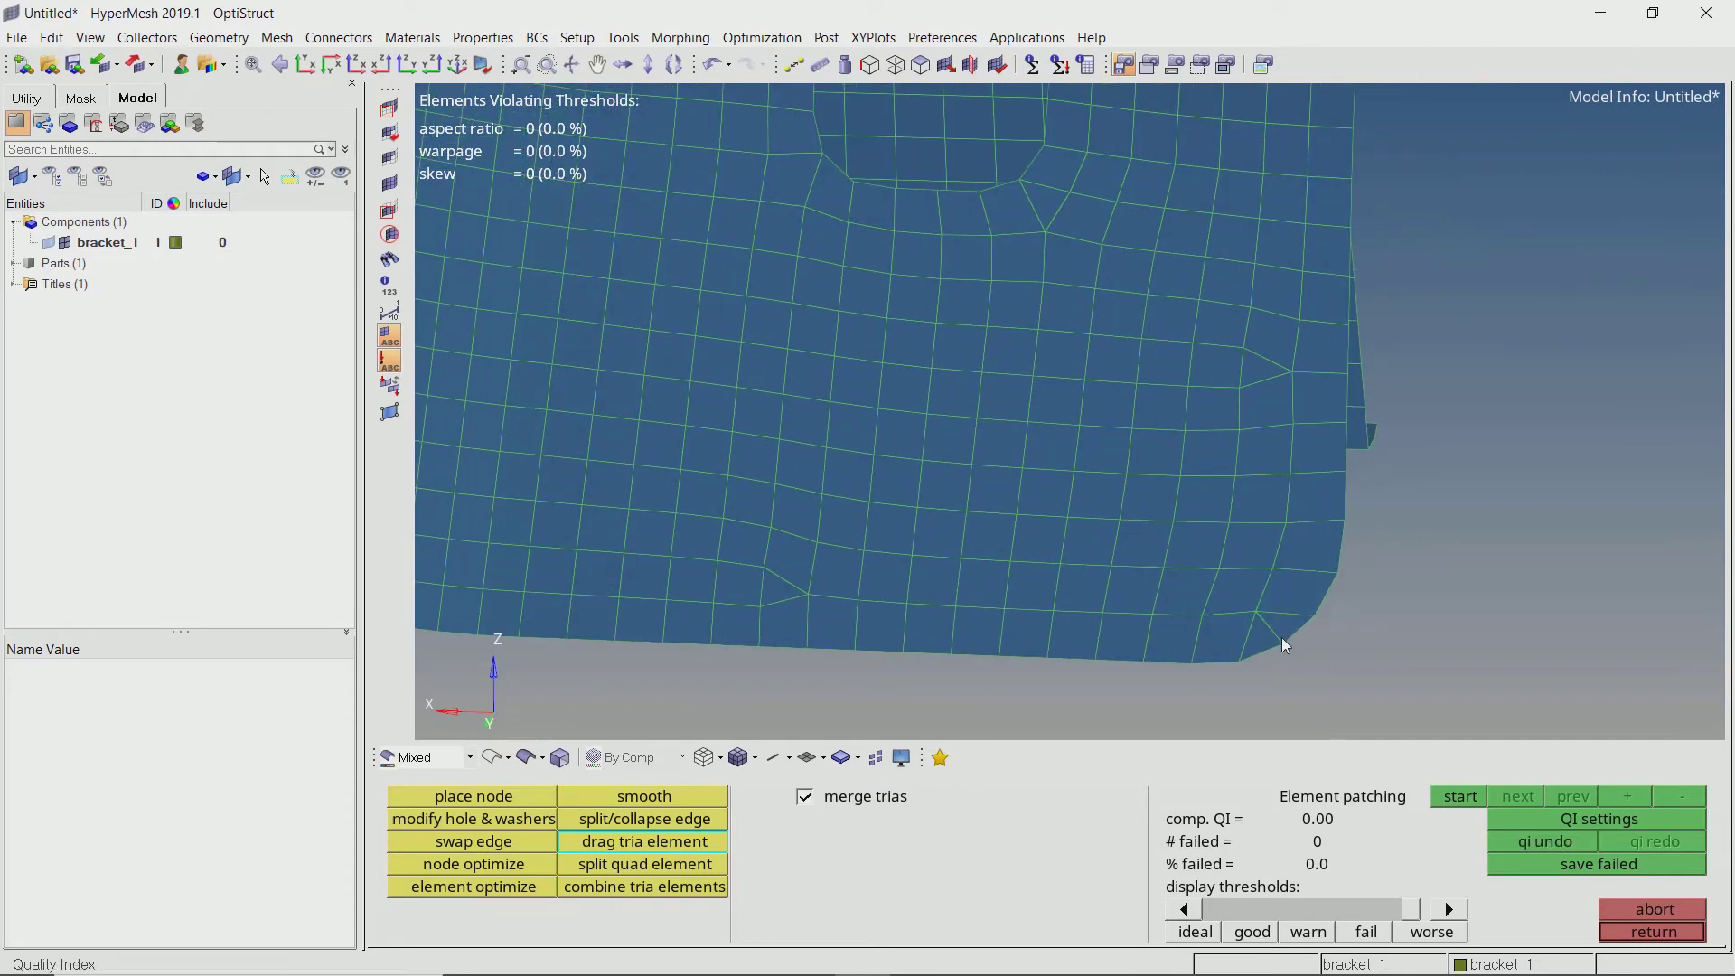
pyautogui.click(717, 891)
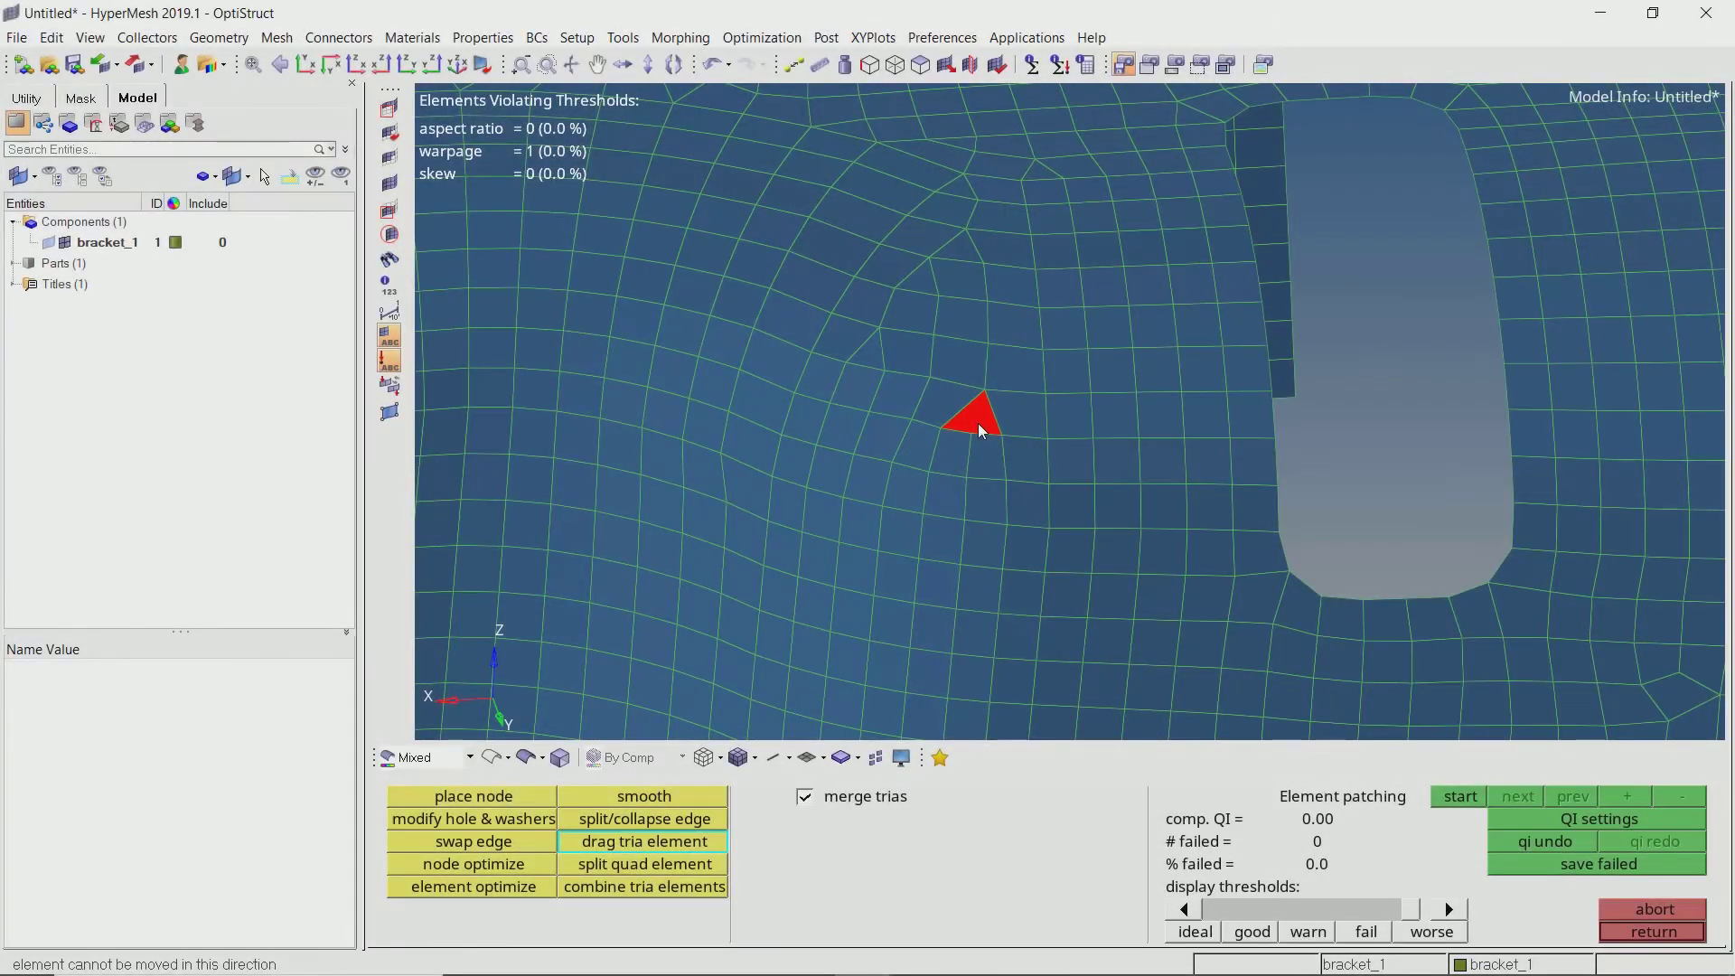
pyautogui.moveTo(977, 424); pyautogui.dragTo(978, 437)
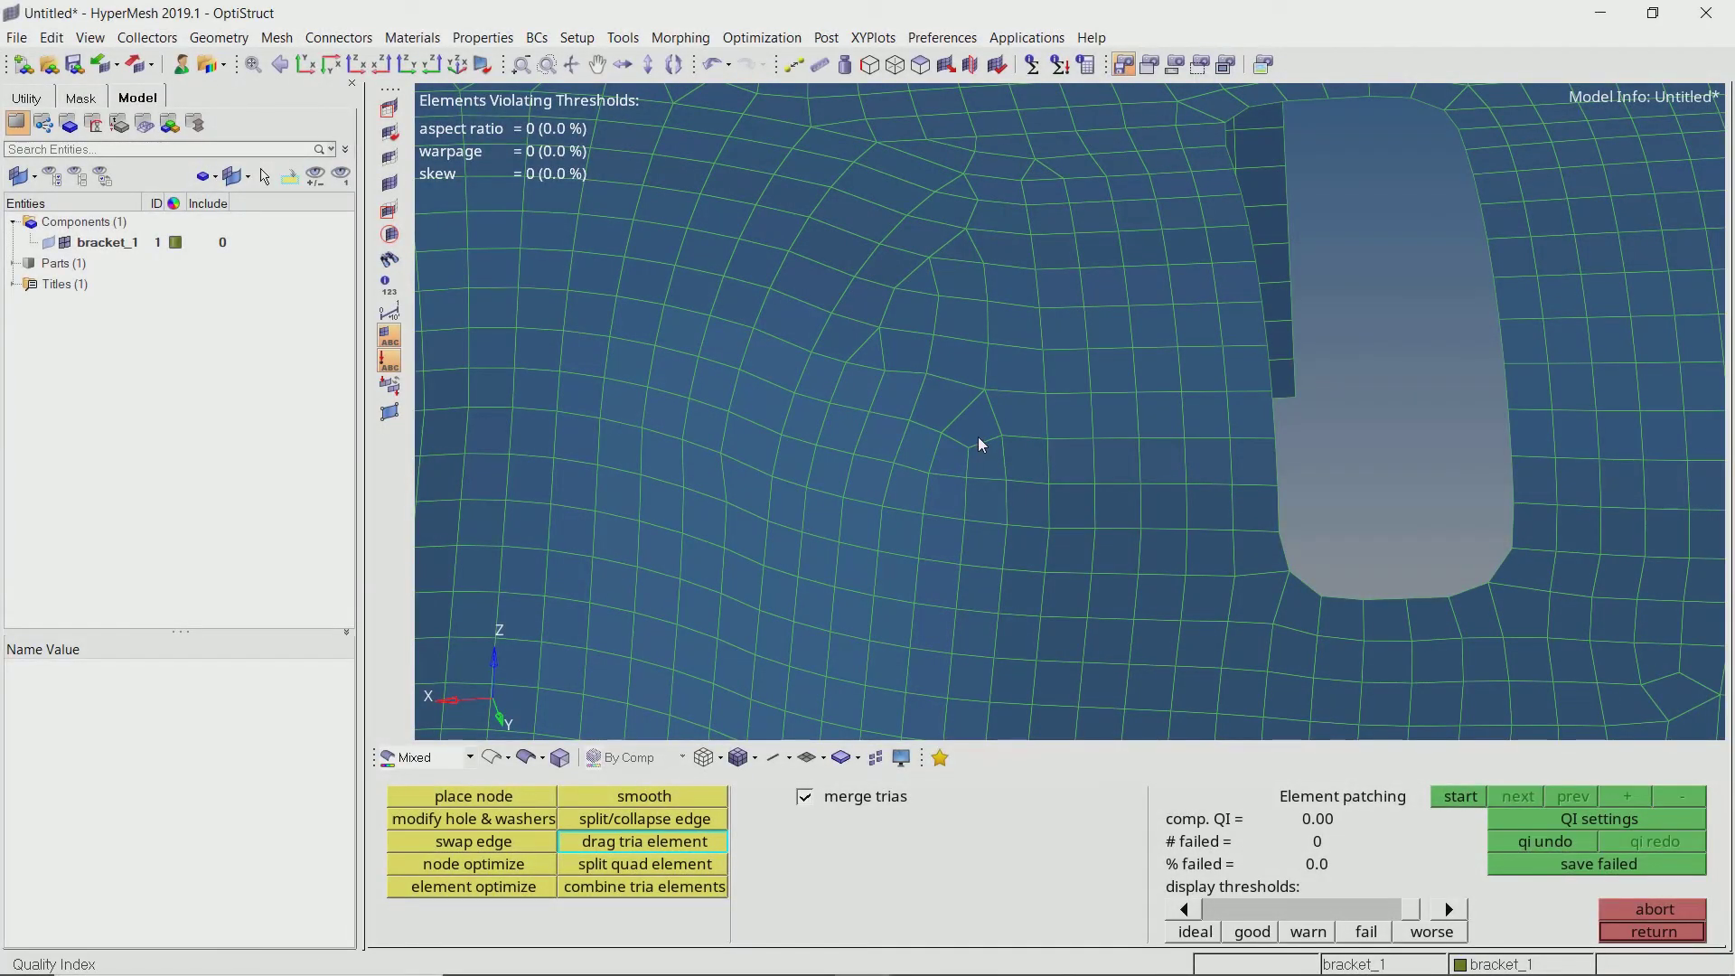
pyautogui.scroll(-3, 877, 337)
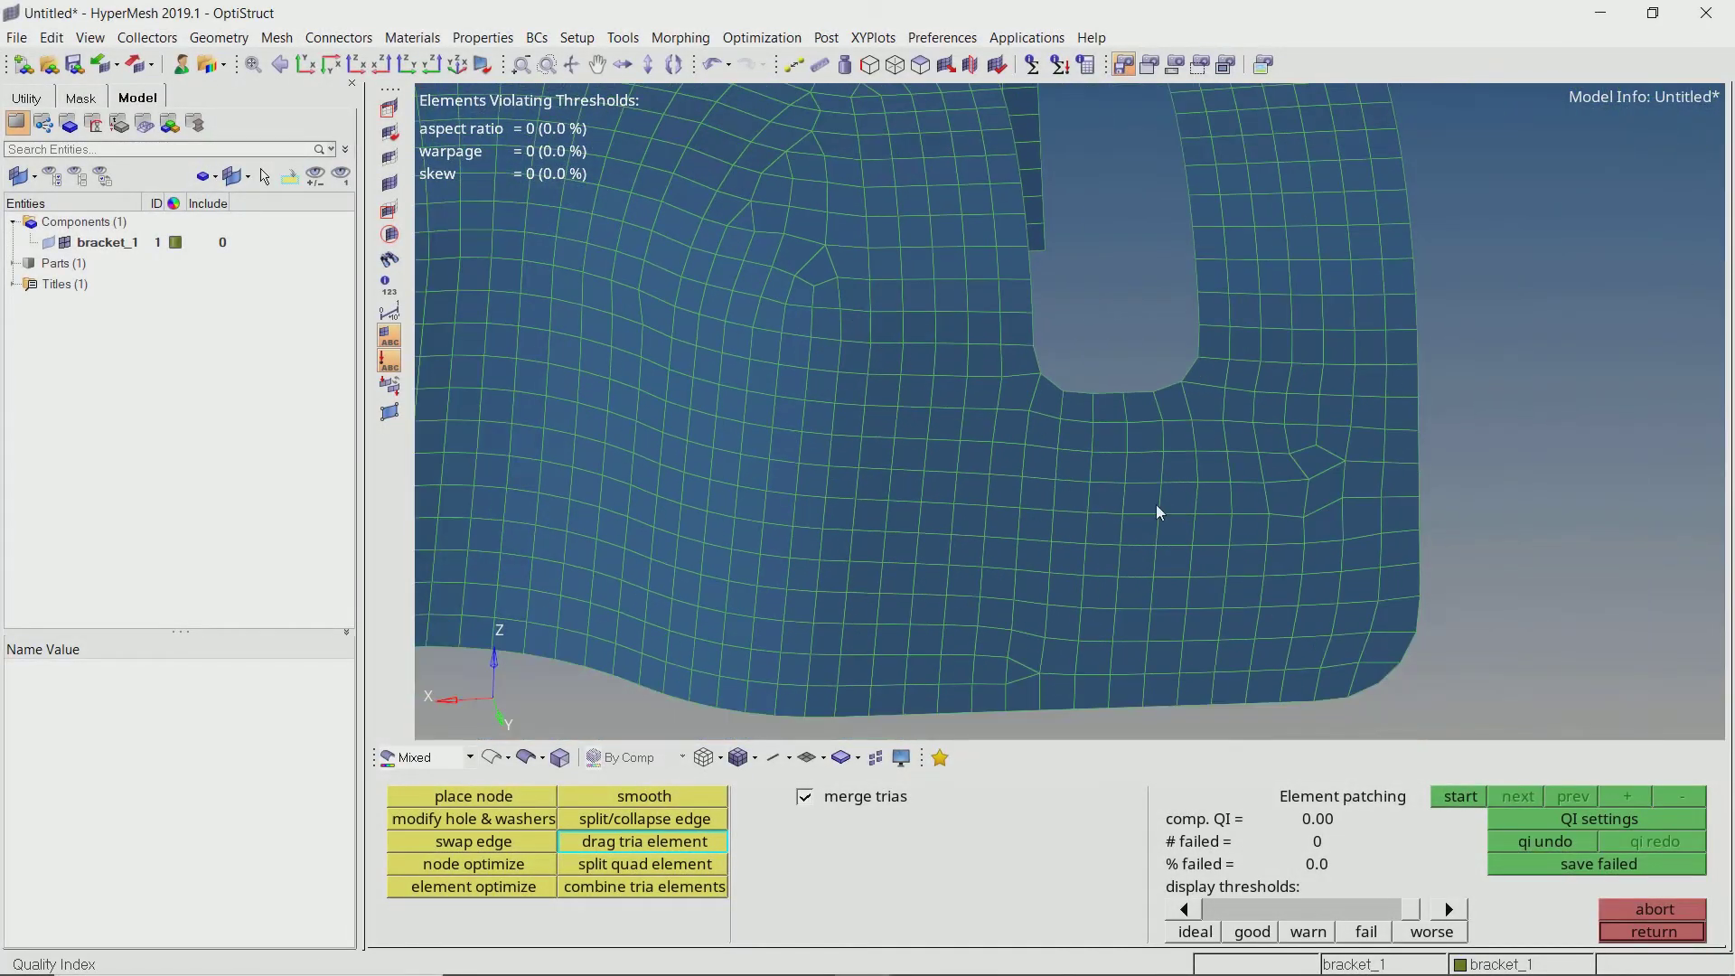
pyautogui.keyDown('ctrl'); pyautogui.moveTo(1156, 504); pyautogui.dragTo(1203, 557, button='right'); pyautogui.keyUp('ctrl')
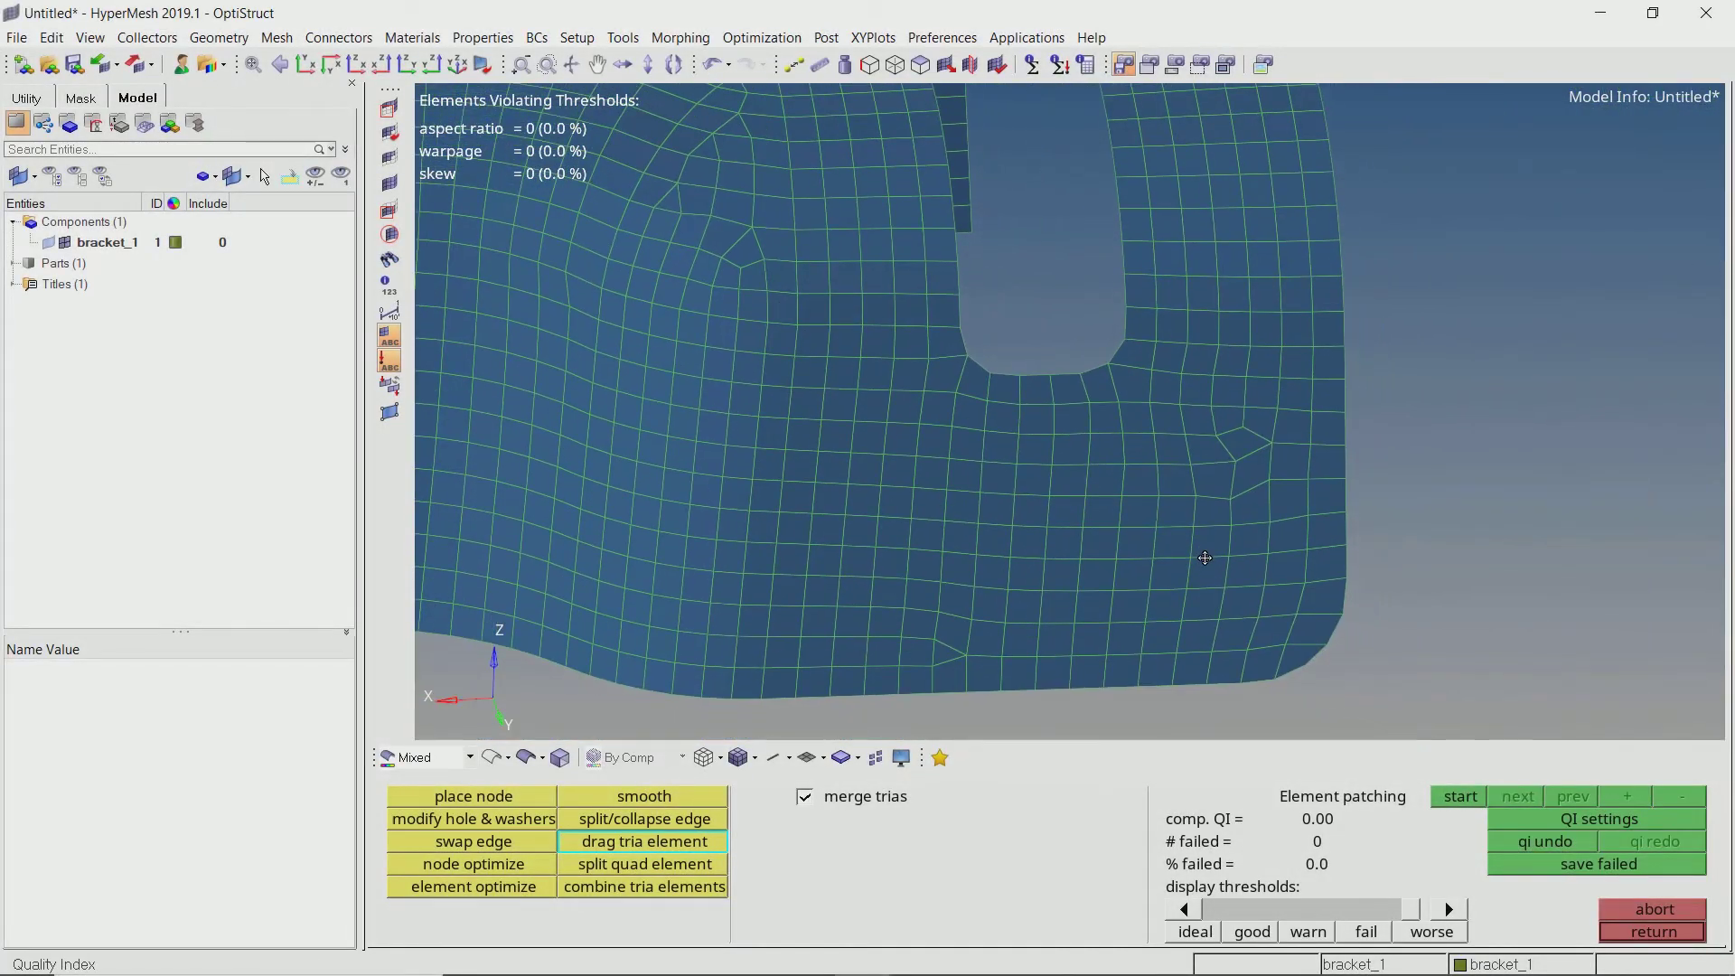
pyautogui.click(532, 889)
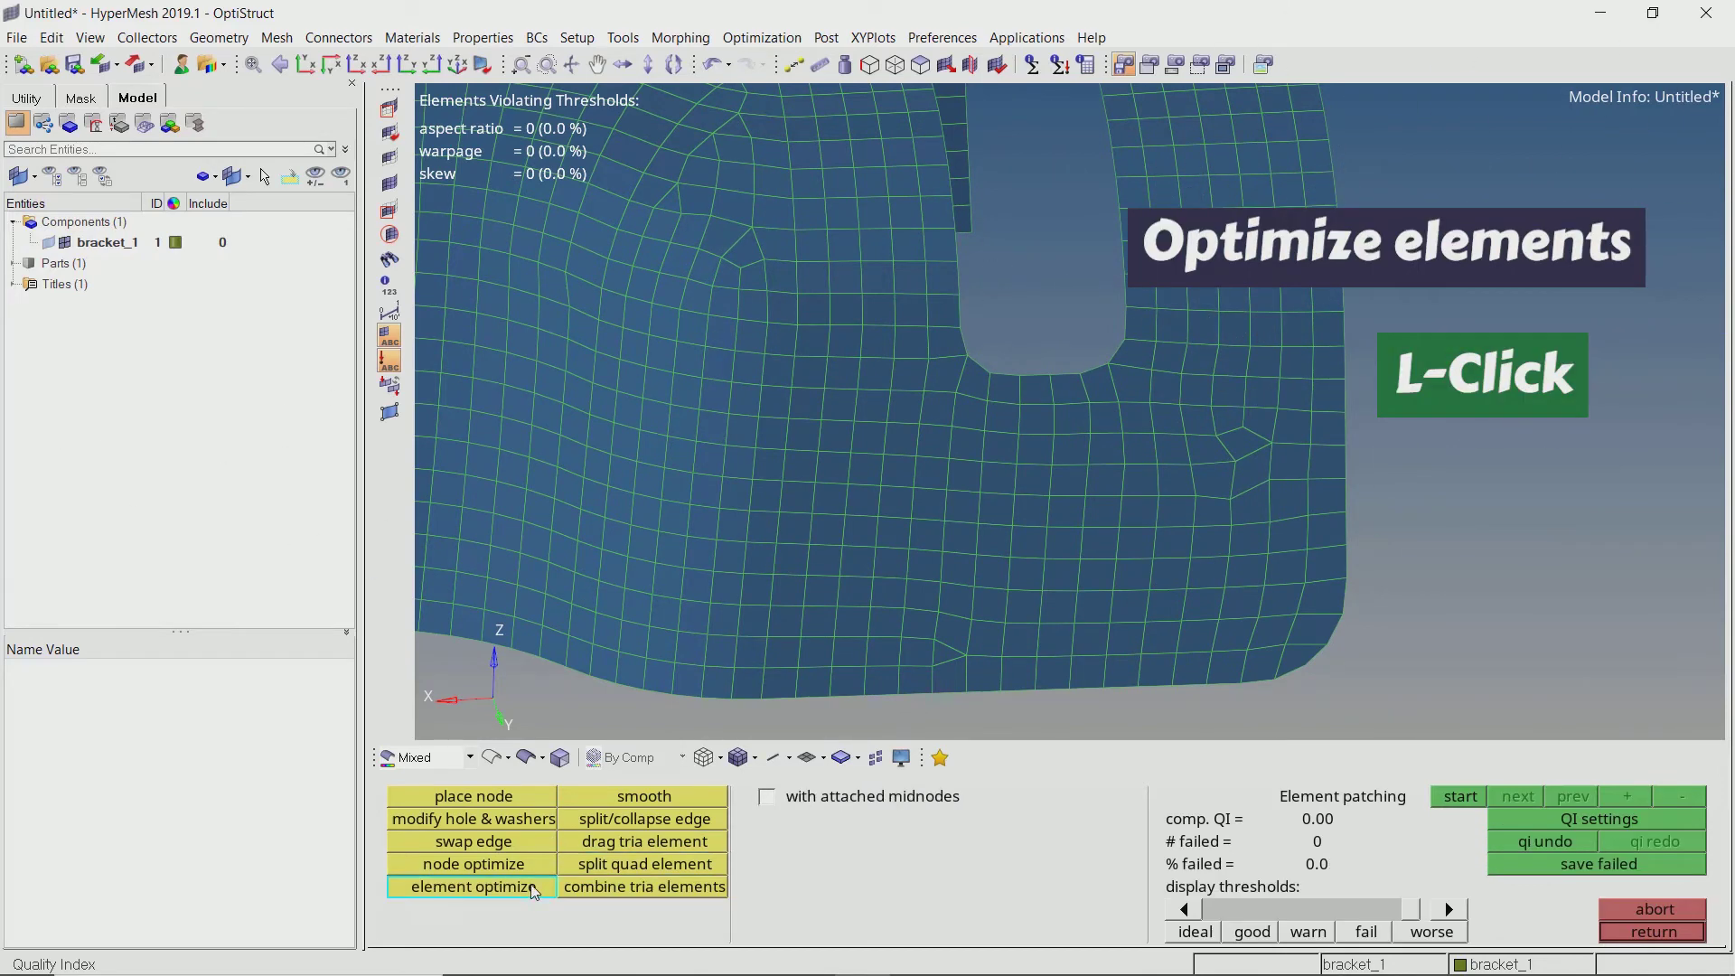
pyautogui.click(1303, 639)
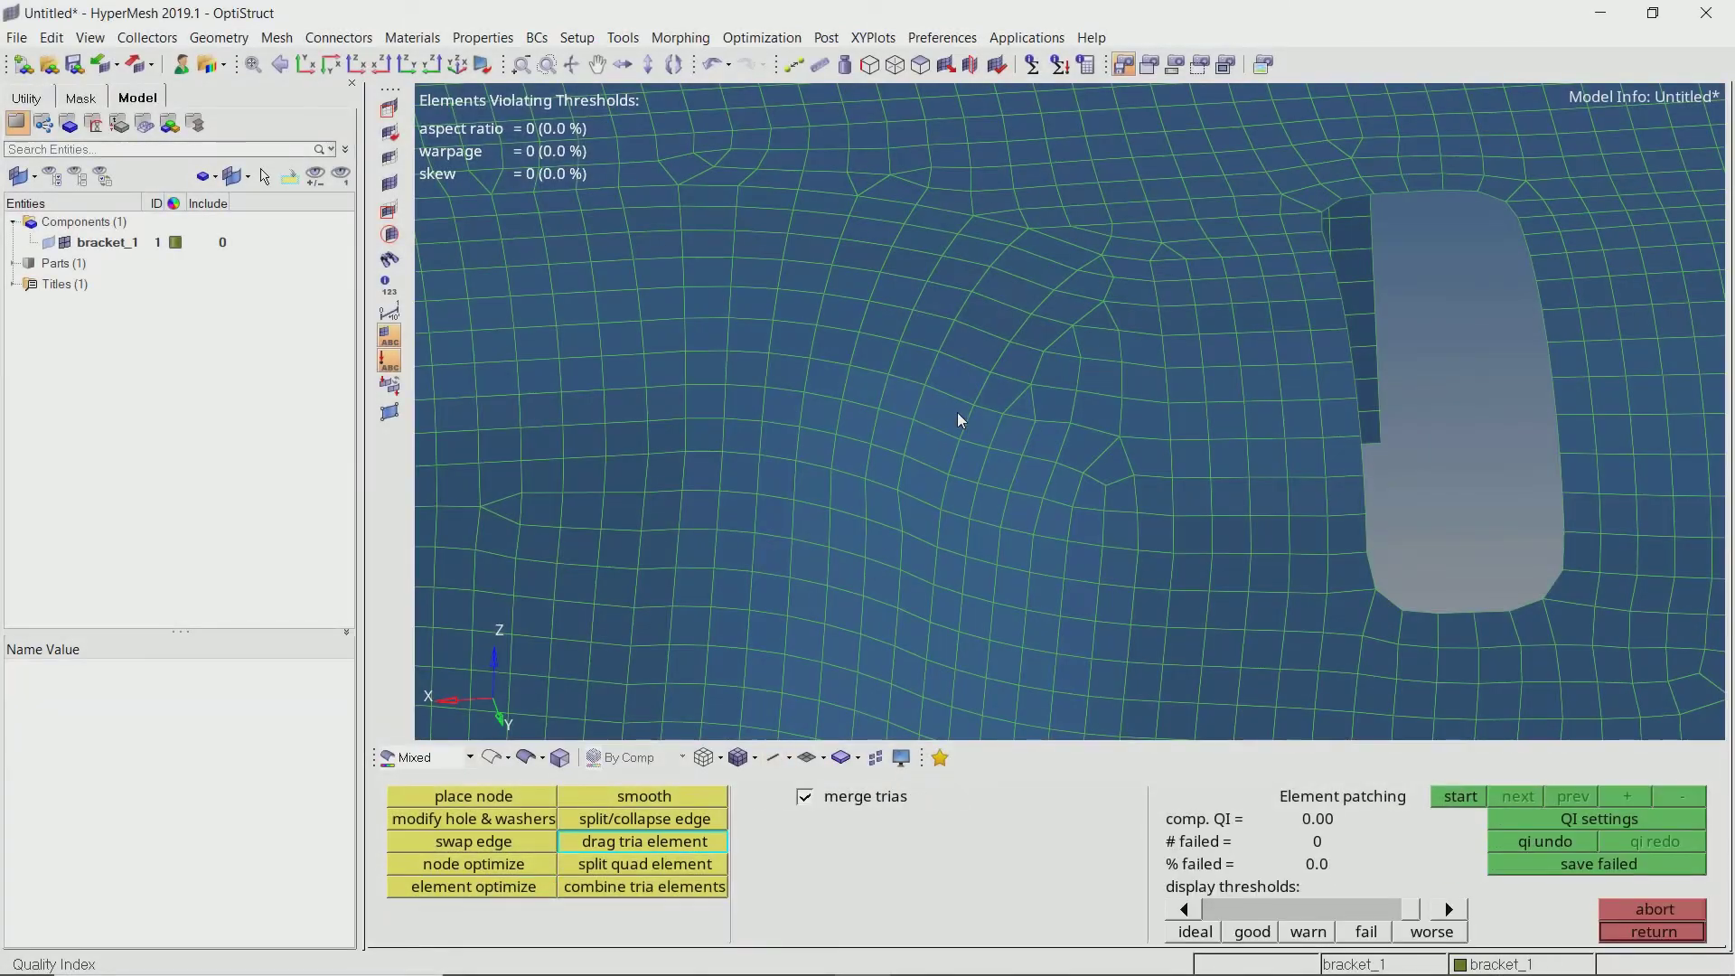
pyautogui.moveTo(958, 418)
pyautogui.keyDown('ctrl'); pyautogui.mouseDown()
pyautogui.moveTo(1014, 472)
pyautogui.moveTo(964, 490)
pyautogui.moveTo(975, 453)
pyautogui.moveTo(946, 410)
pyautogui.moveTo(918, 476)
pyautogui.moveTo(934, 430)
pyautogui.moveTo(922, 463)
pyautogui.mouseUp(); pyautogui.keyUp('ctrl')
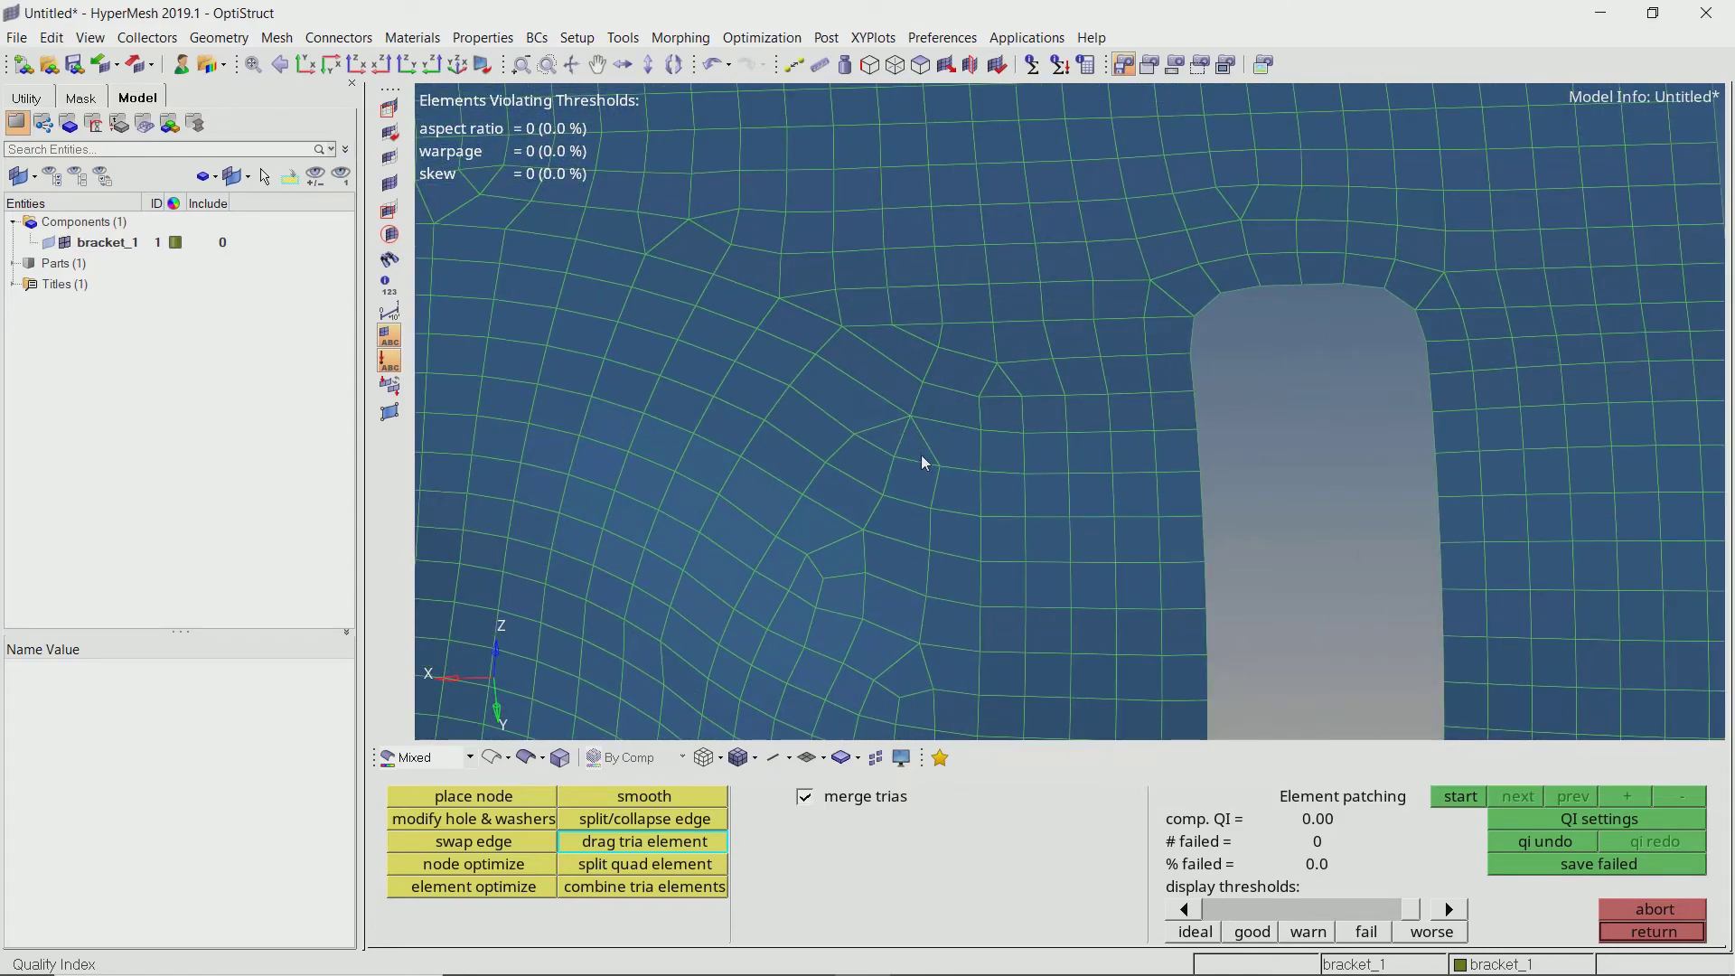
# Drag the two trias left of the slot into neighbouring quads, then switch back to combining trias
pyautogui.click(688, 886)
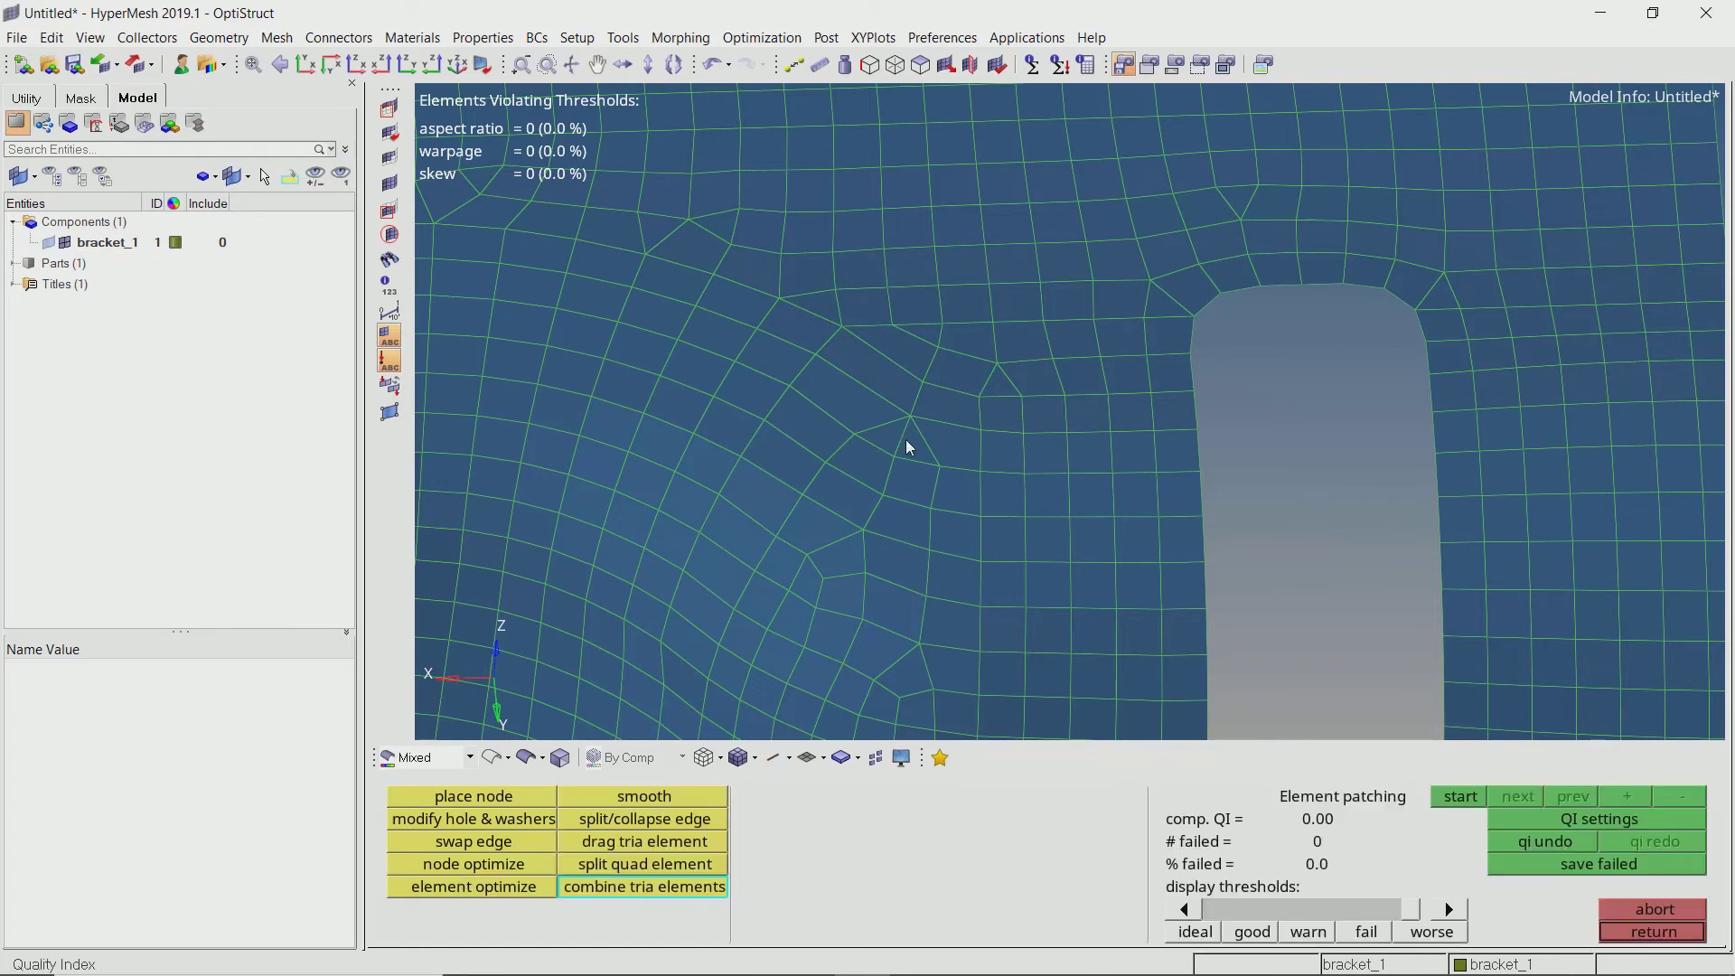
pyautogui.moveTo(910, 422)
pyautogui.keyDown('ctrl'); pyautogui.mouseDown()
pyautogui.moveTo(956, 470)
pyautogui.moveTo(952, 407)
pyautogui.mouseUp(); pyautogui.keyUp('ctrl')
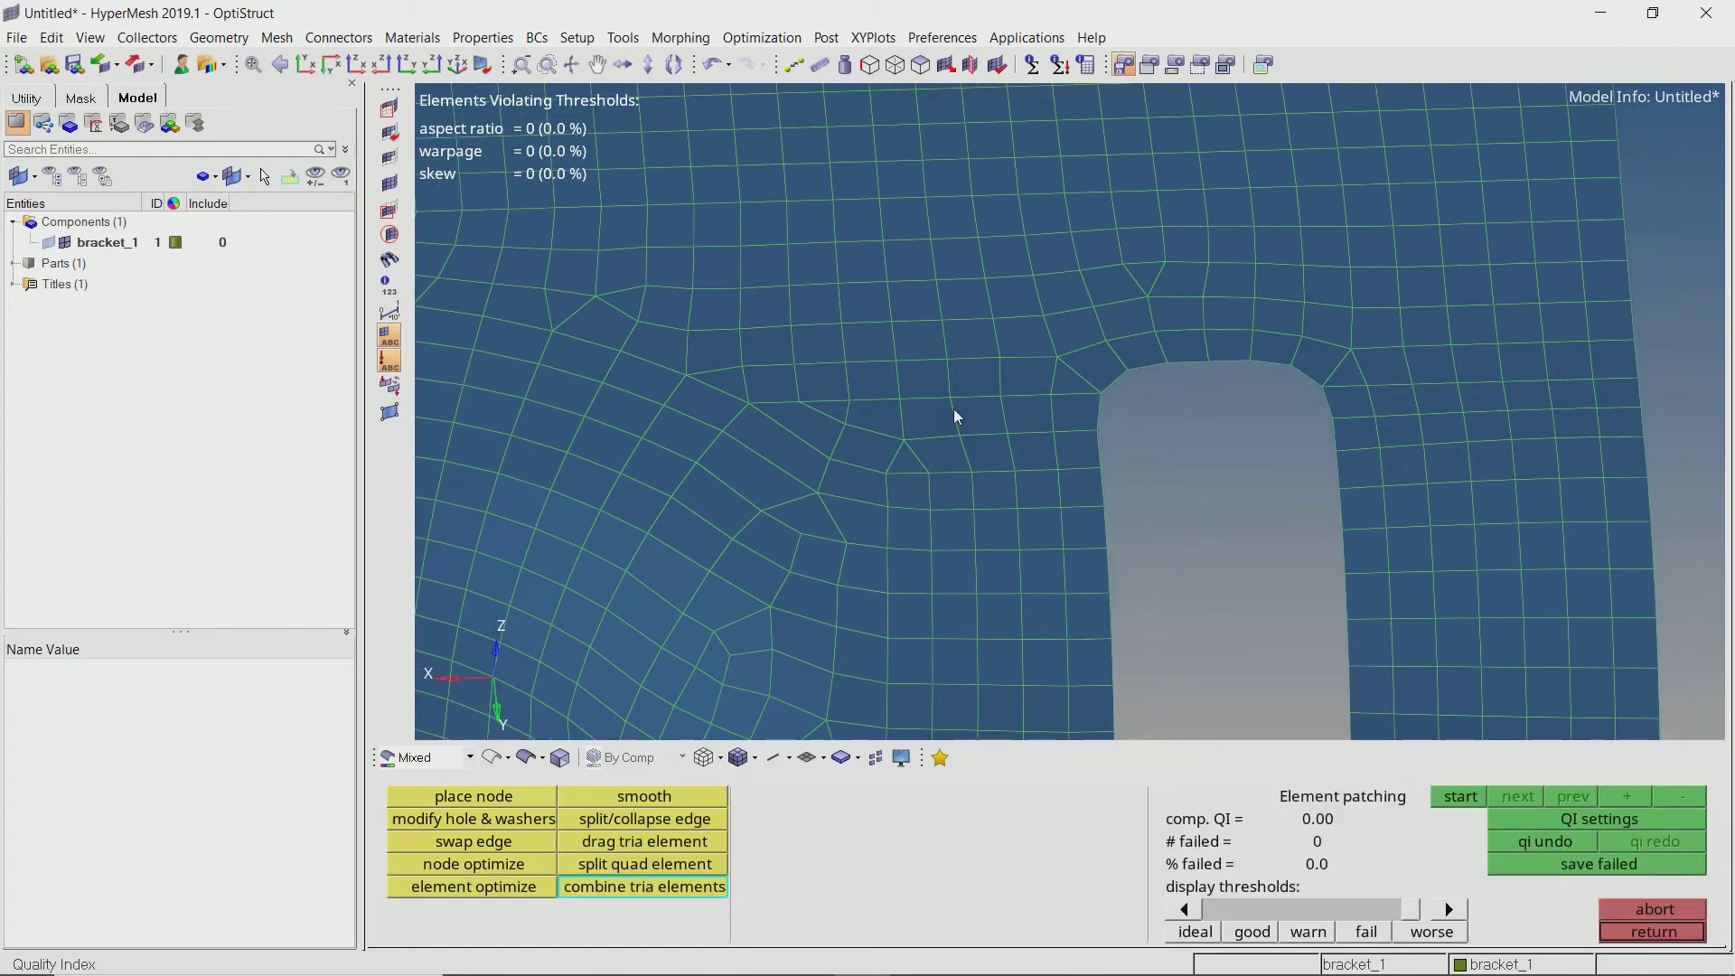
pyautogui.scroll(1, 955, 415)
pyautogui.click(649, 840)
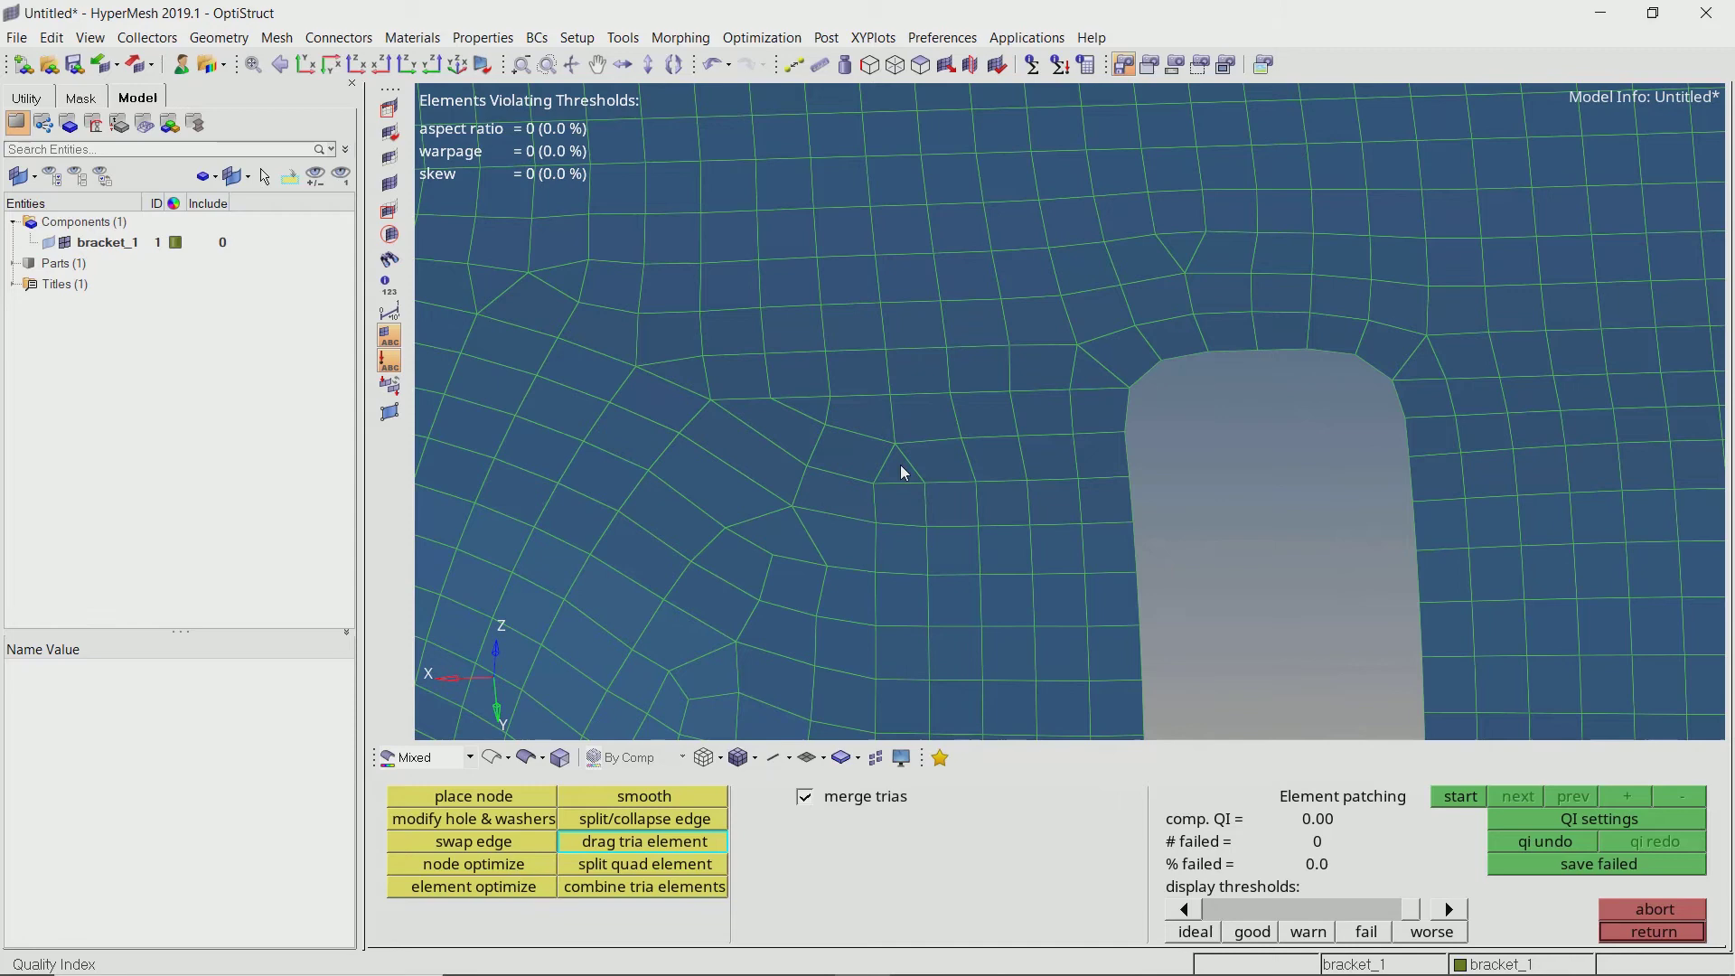
pyautogui.moveTo(899, 466); pyautogui.dragTo(1086, 387)
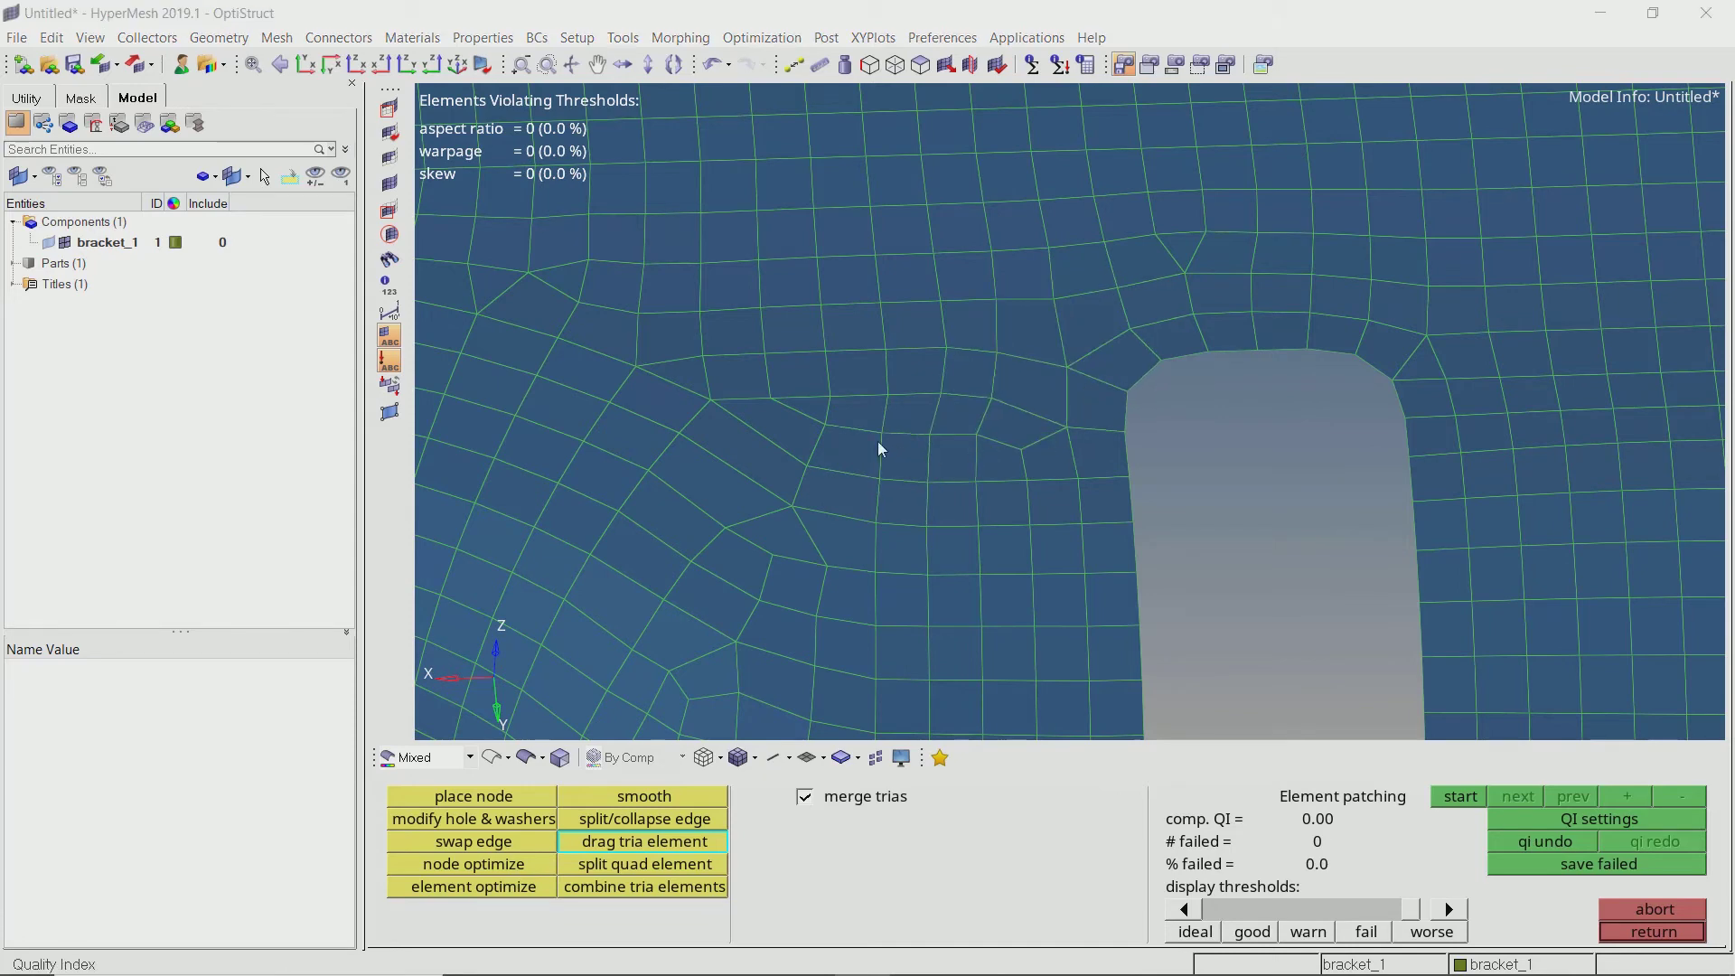
pyautogui.scroll(2, 896, 447)
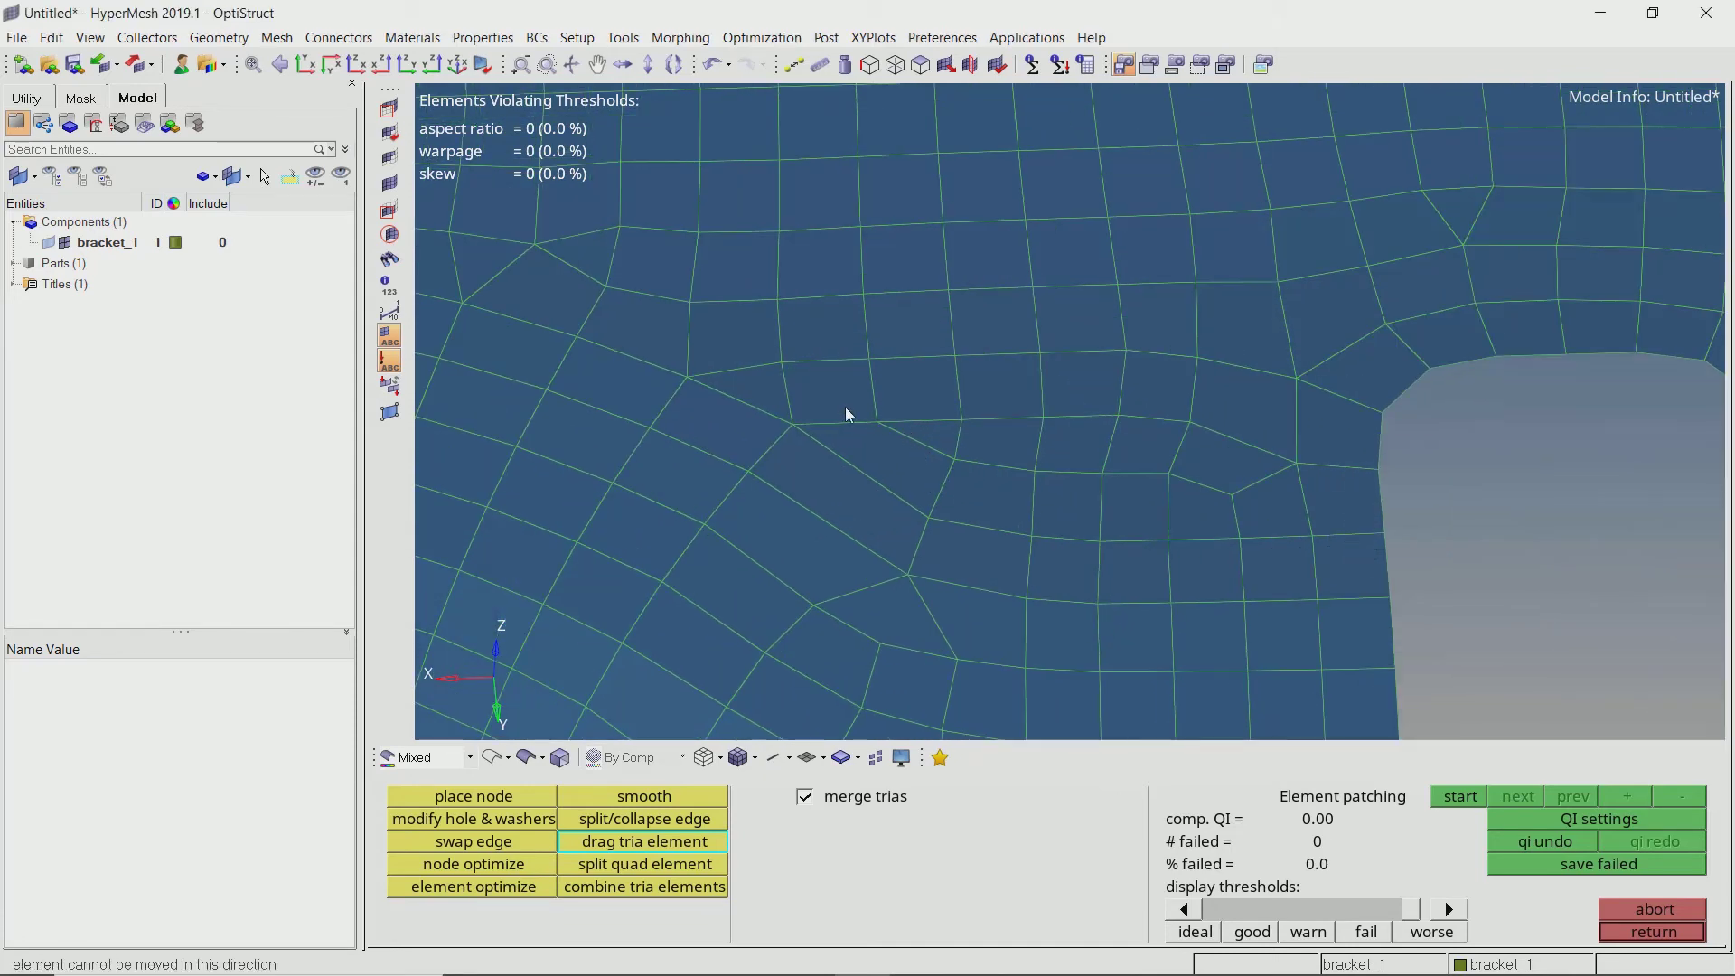
pyautogui.moveTo(774, 394); pyautogui.dragTo(939, 424)
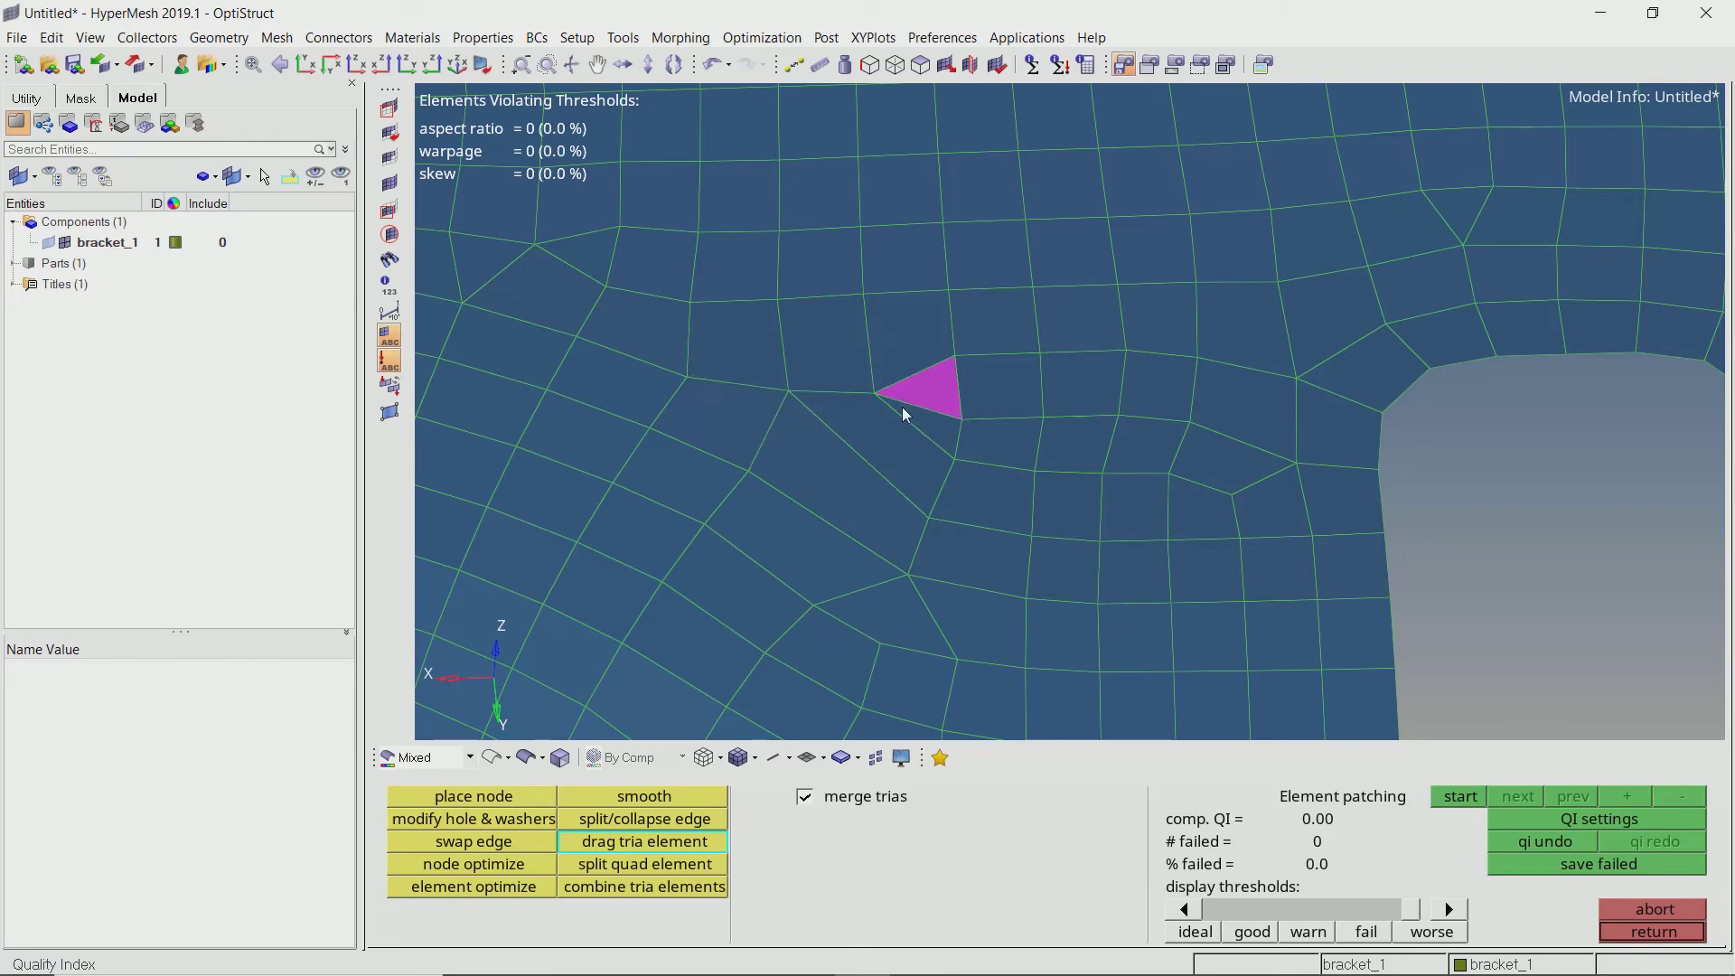
pyautogui.click(645, 886)
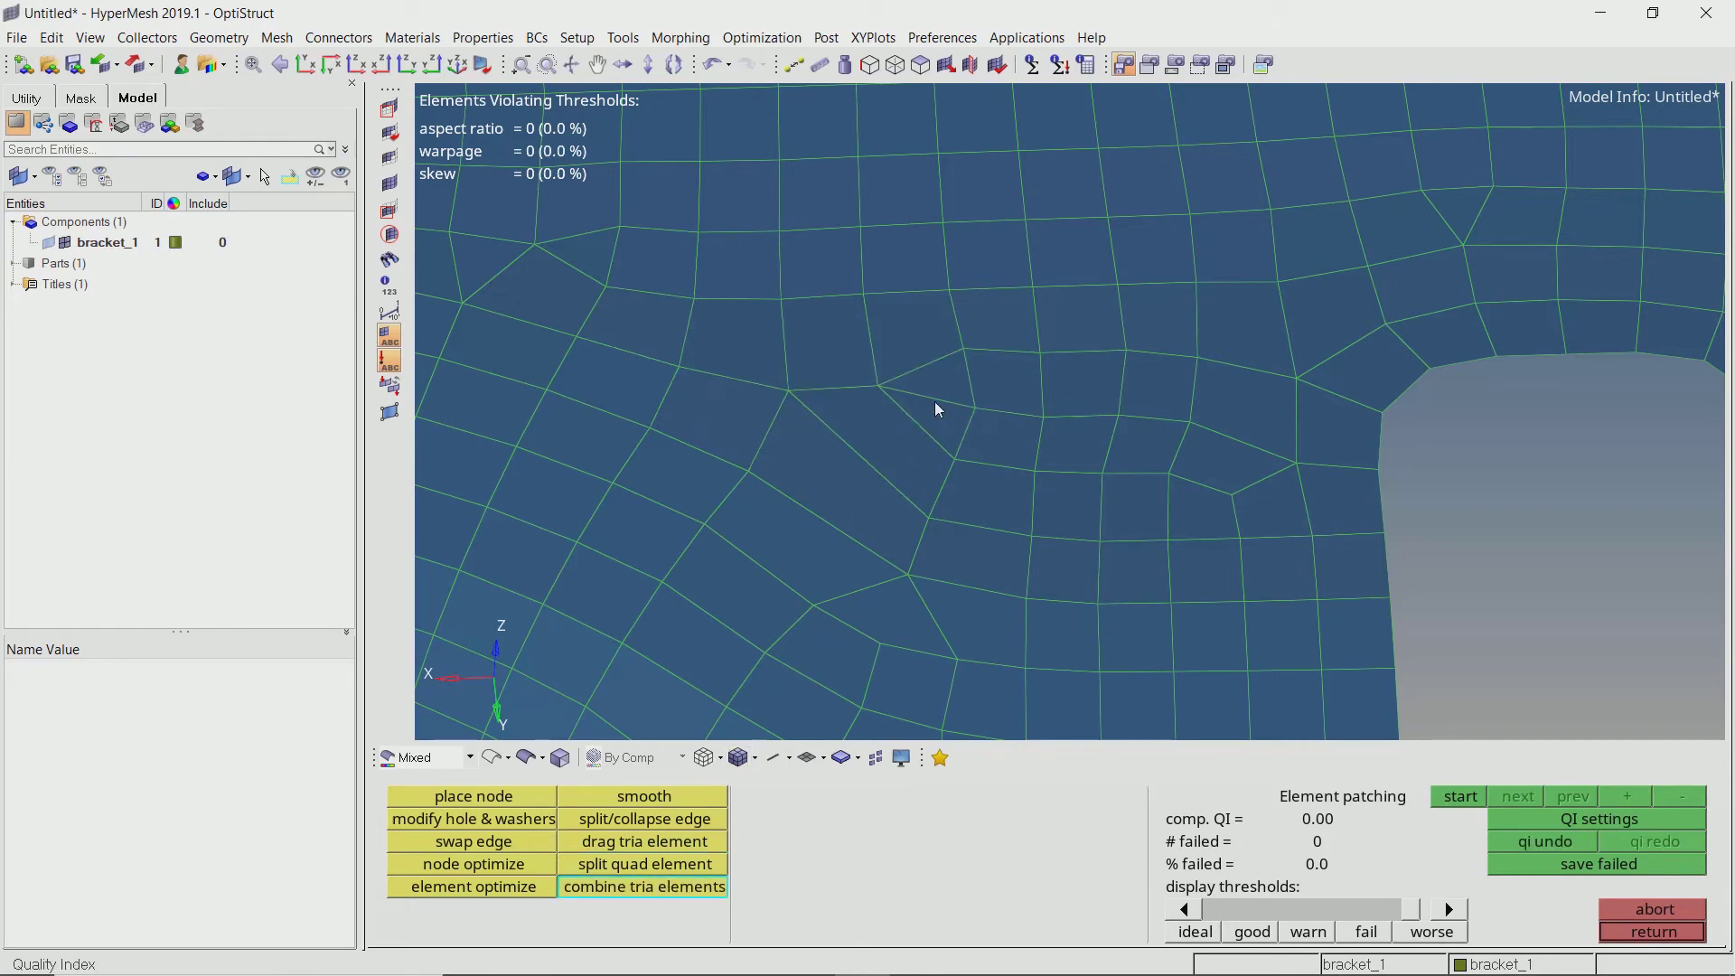
pyautogui.scroll(-2, 894, 428)
pyautogui.keyDown('ctrl'); pyautogui.moveTo(875, 438); pyautogui.dragTo(905, 470, button='right'); pyautogui.keyUp('ctrl')
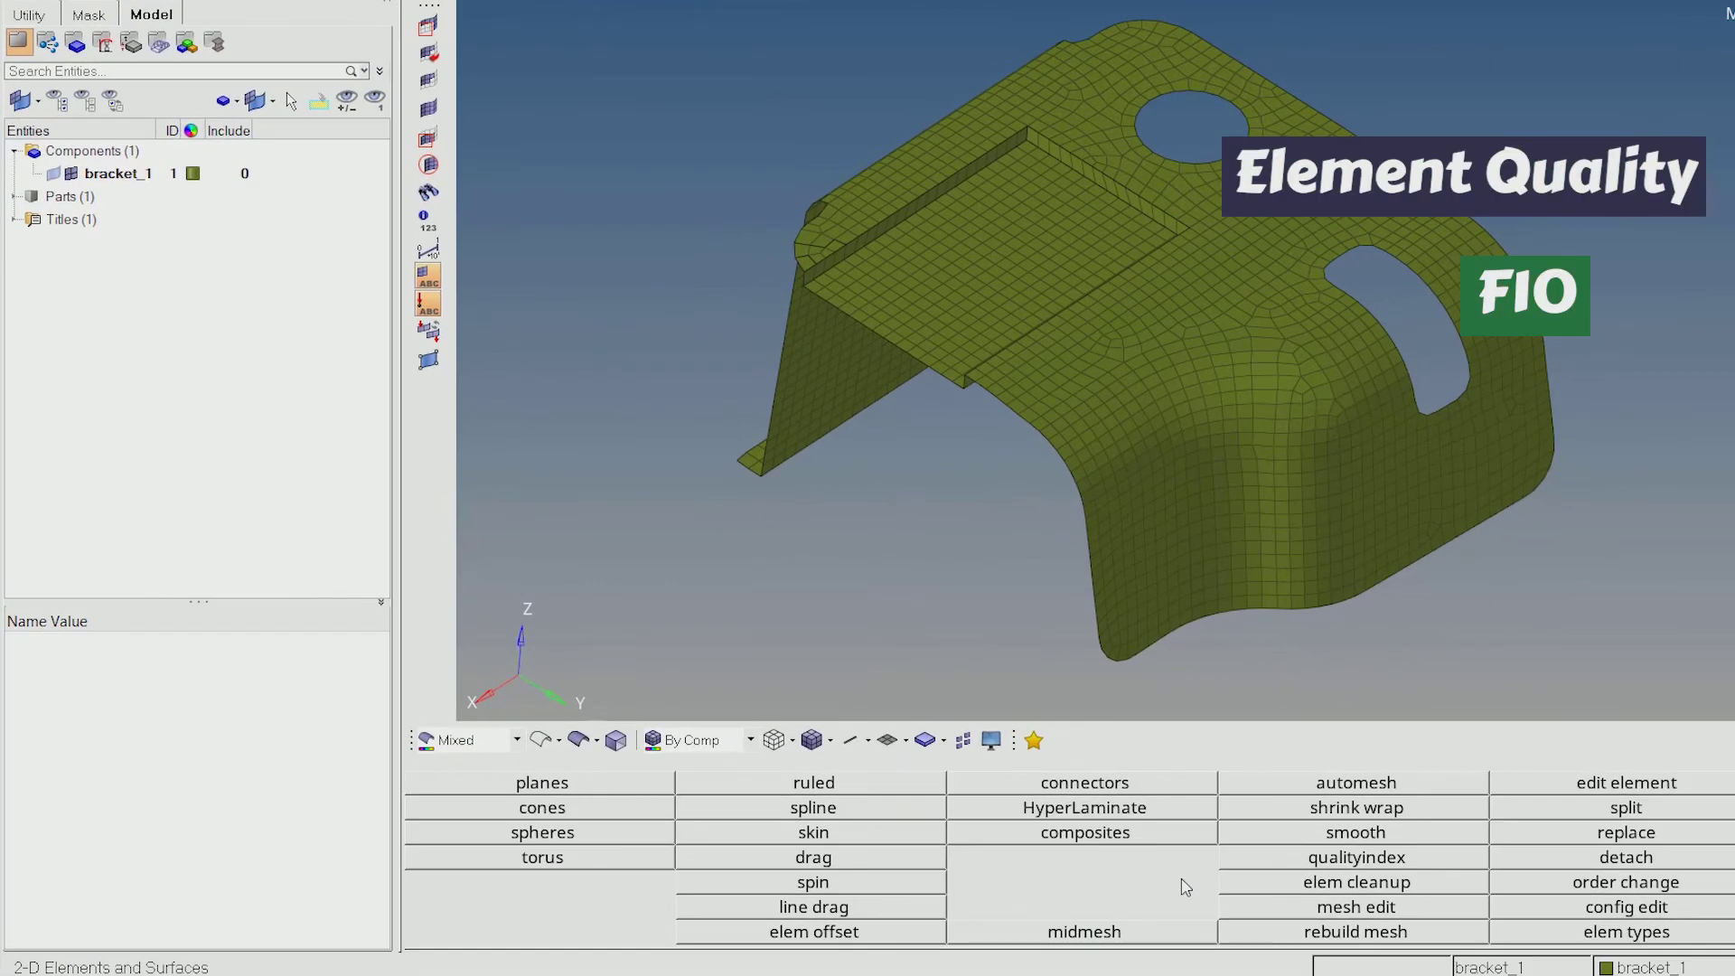
# Run the 2-d warpage check: 0 of 2391 elements fail, maximum warpage 4.06
pyautogui.press('F10')
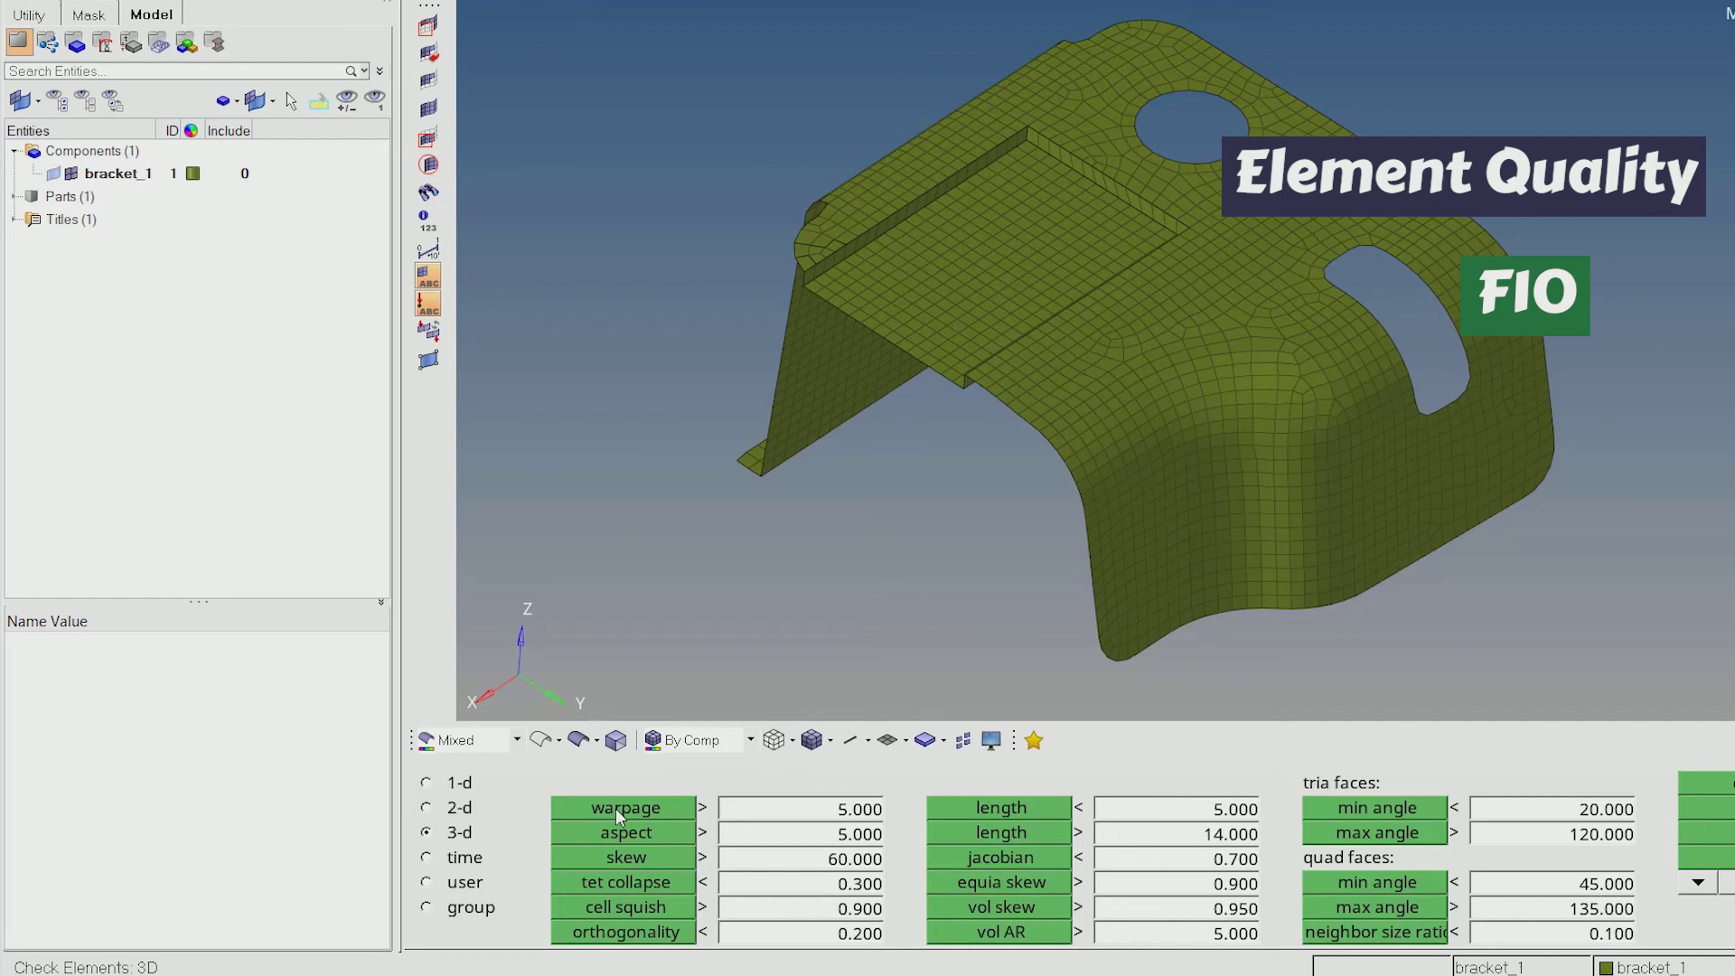
pyautogui.click(616, 809)
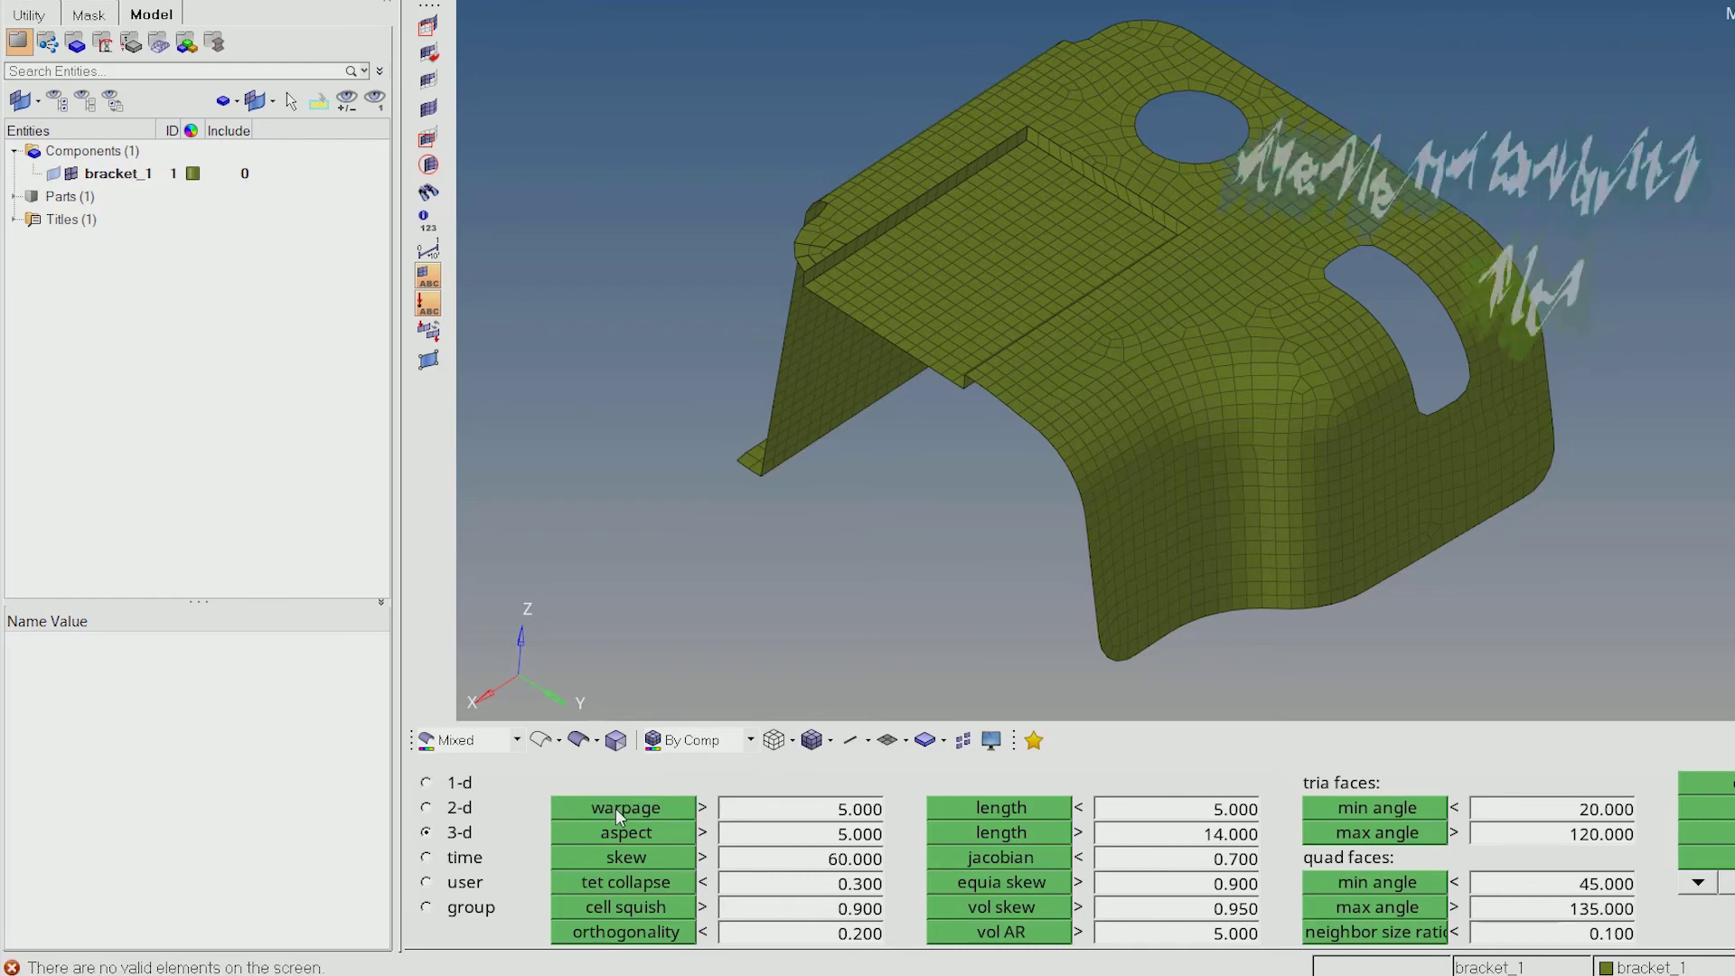
pyautogui.click(466, 810)
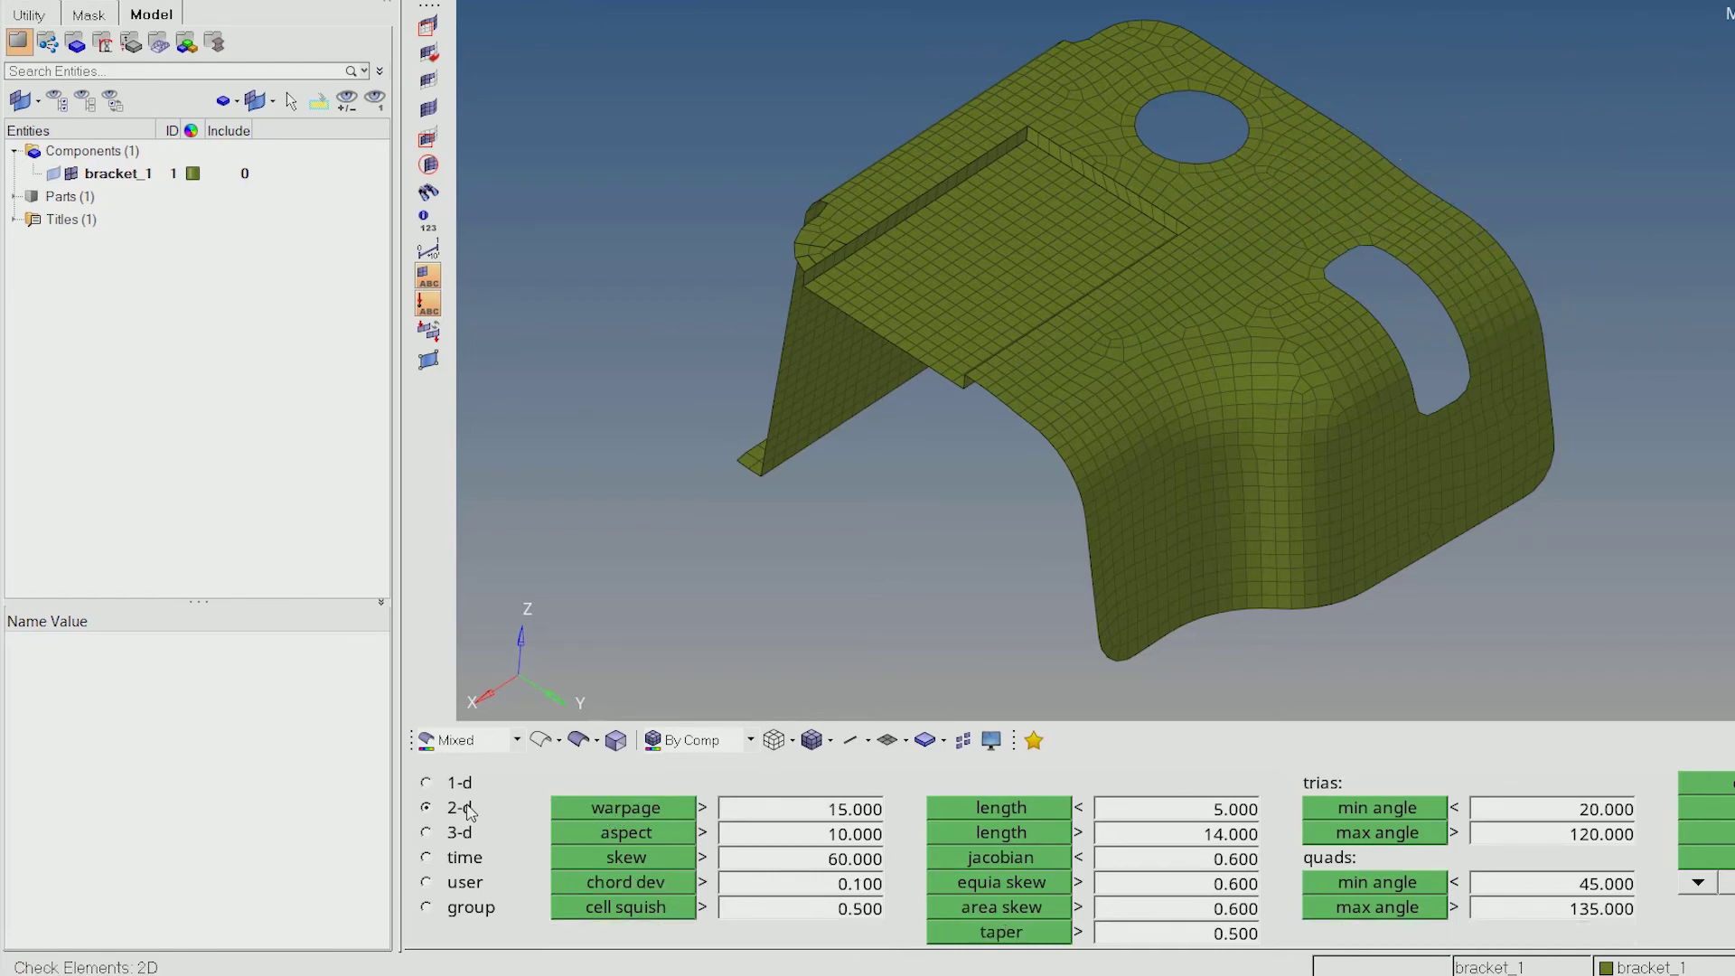
pyautogui.click(677, 817)
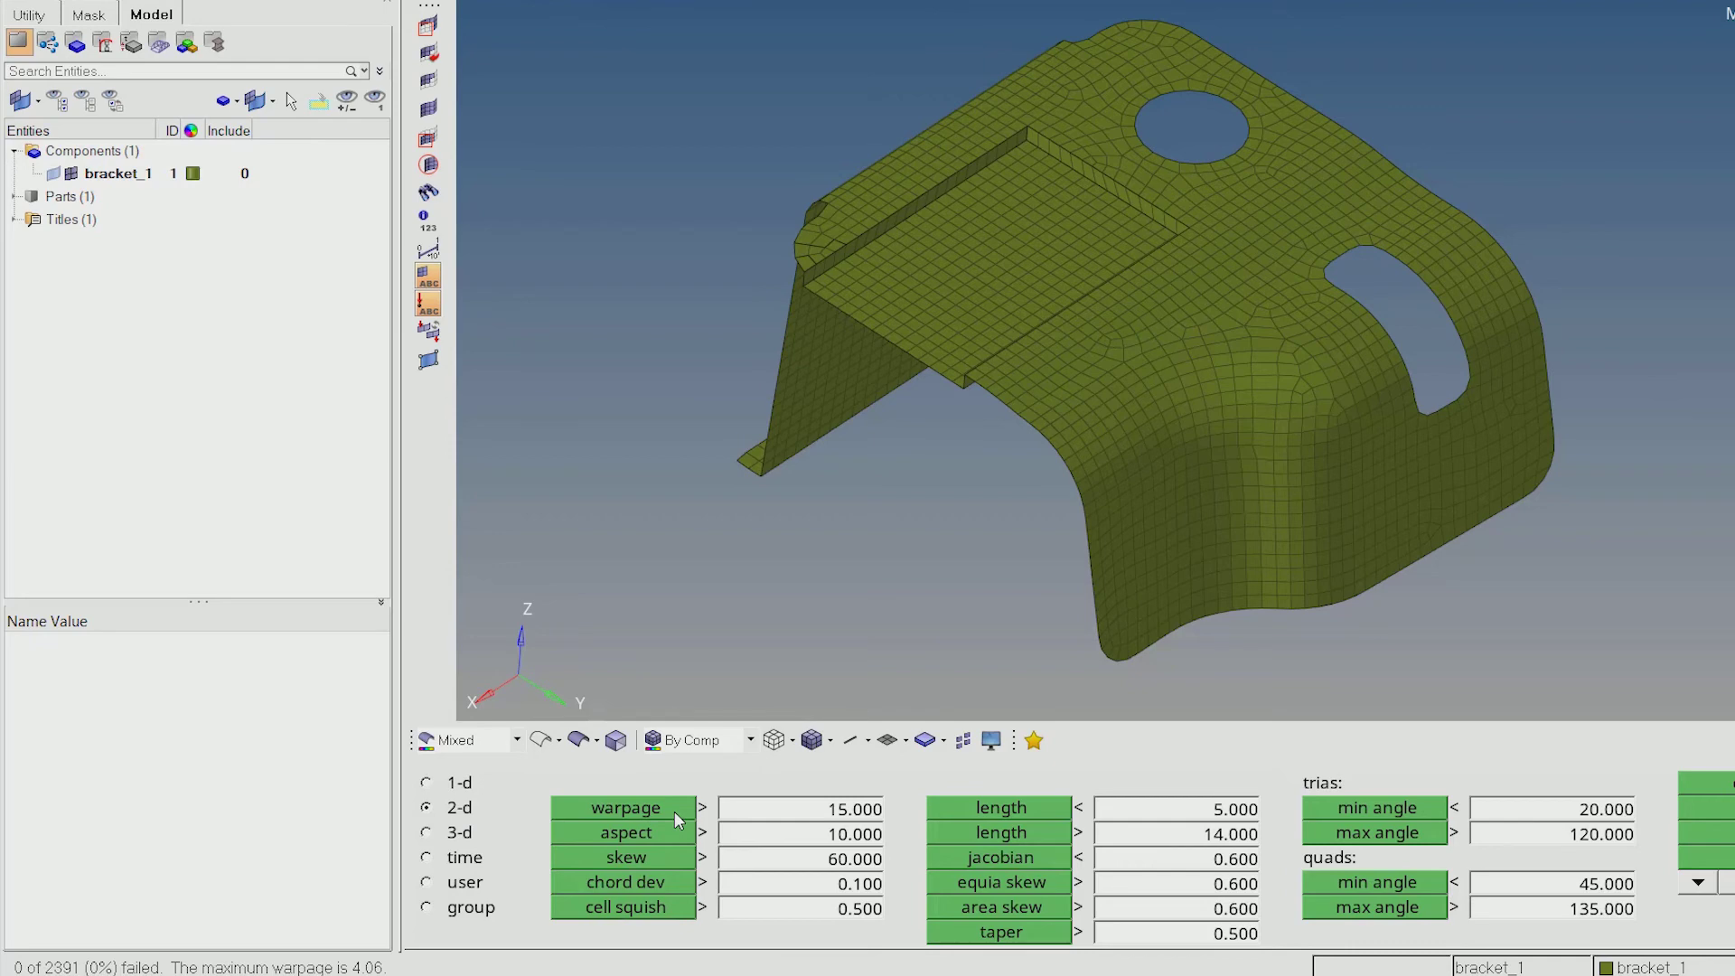